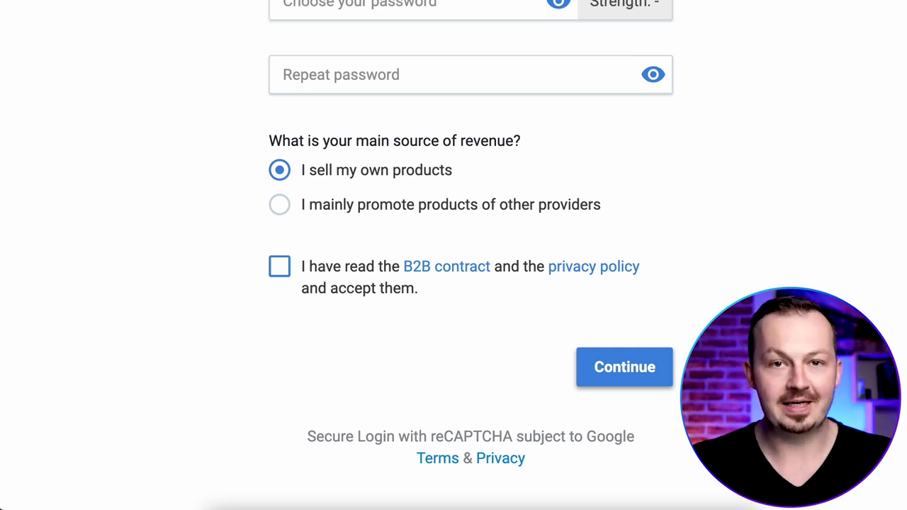
Filter the digital products marketplace to Fitness & Health and find the Keto Desserts offer.
click(43, 24)
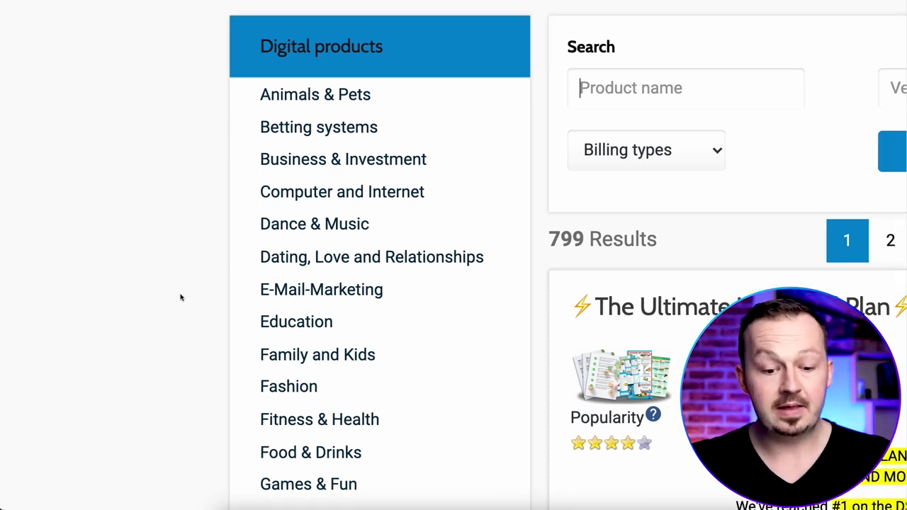
scroll(339, 292, down, 3)
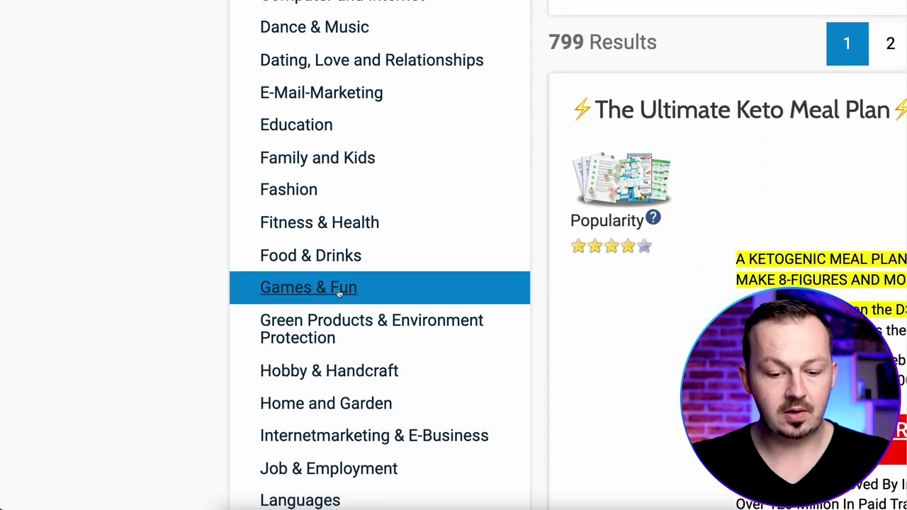
click(350, 224)
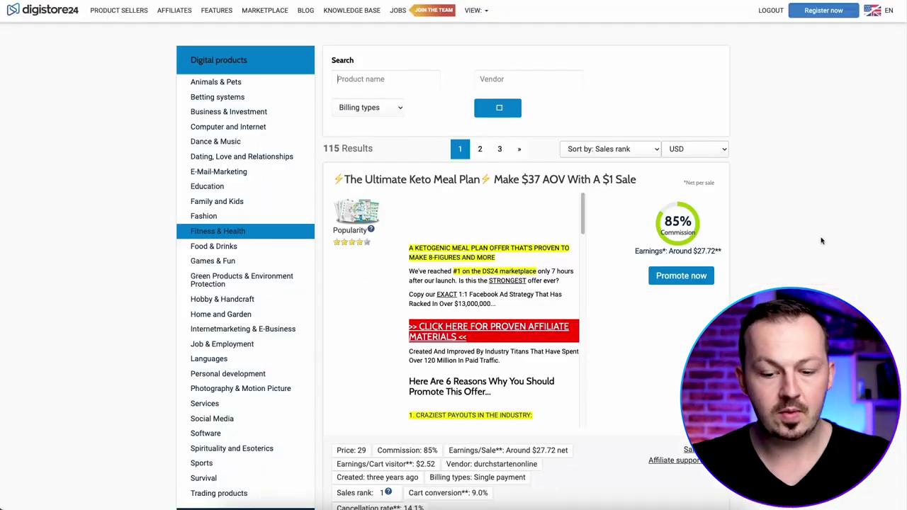
scroll(804, 256, down, 3)
scroll(804, 256, down, 10)
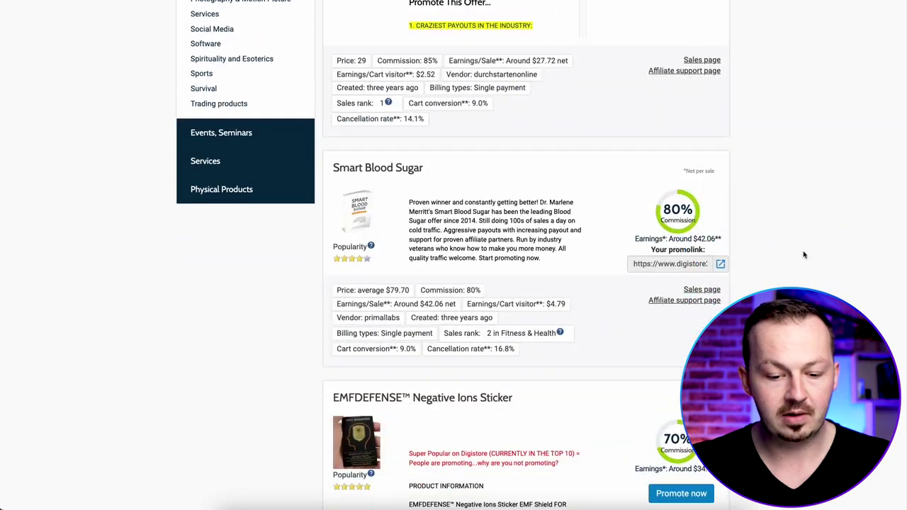
scroll(804, 255, down, 3)
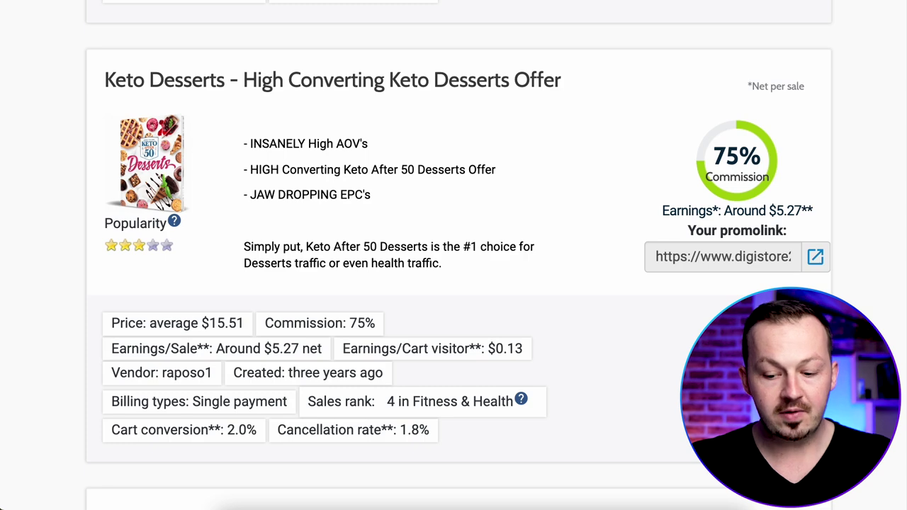
Open the Keto Desserts offer's sales page and review its headline, product description and dessert benefits.
click(627, 200)
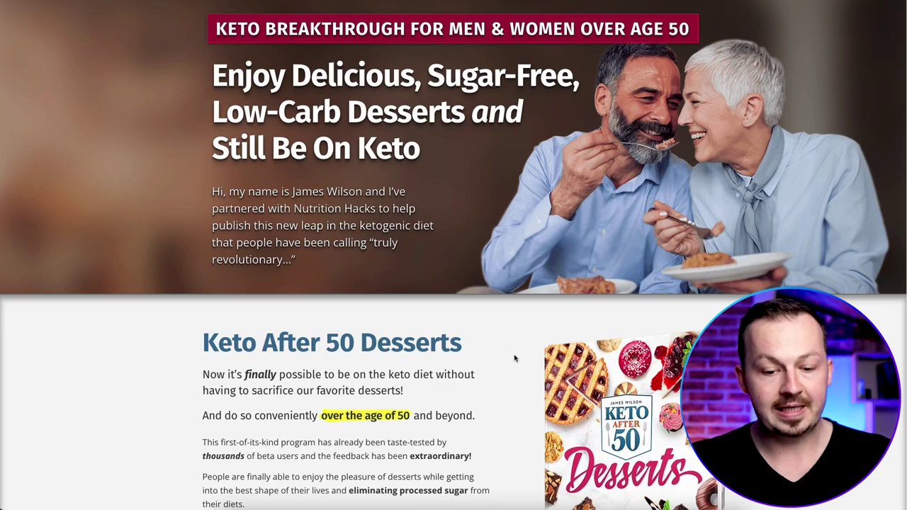
scroll(515, 358, down, 9)
scroll(642, 345, down, 5)
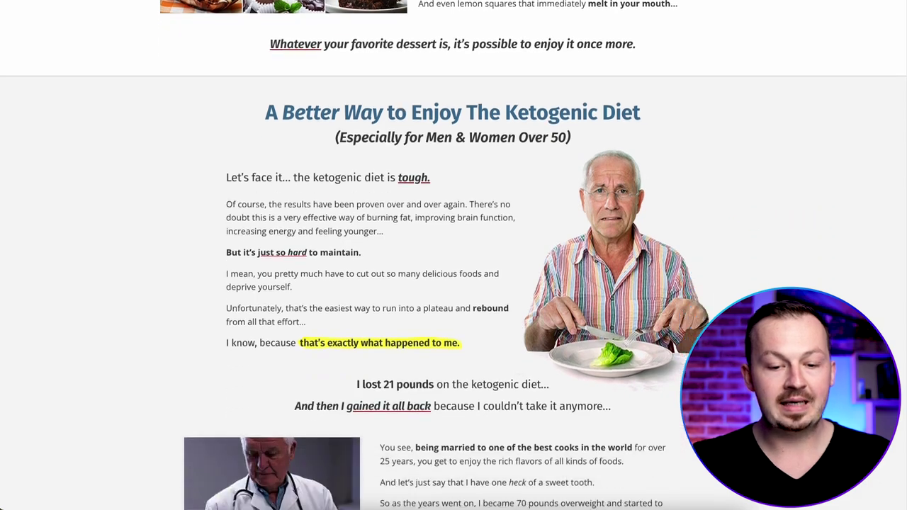
scroll(447, 255, down, 4)
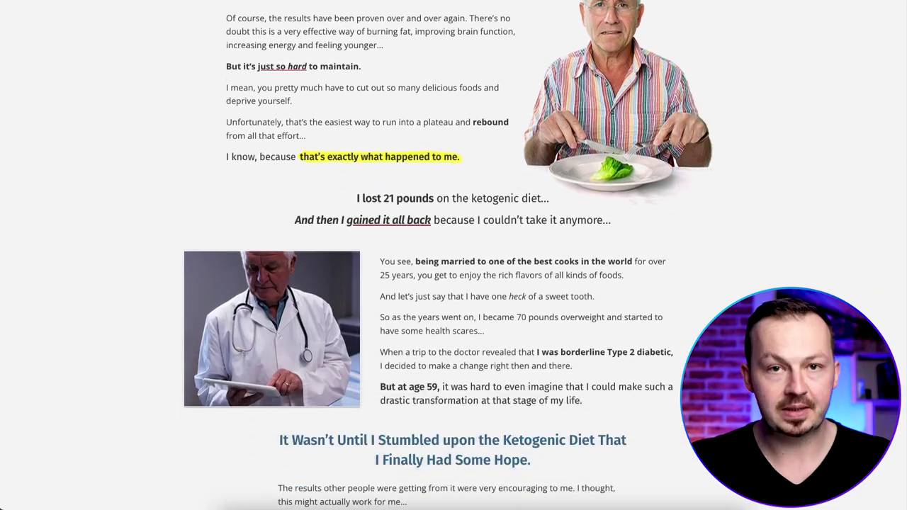
scroll(773, 286, down, 1)
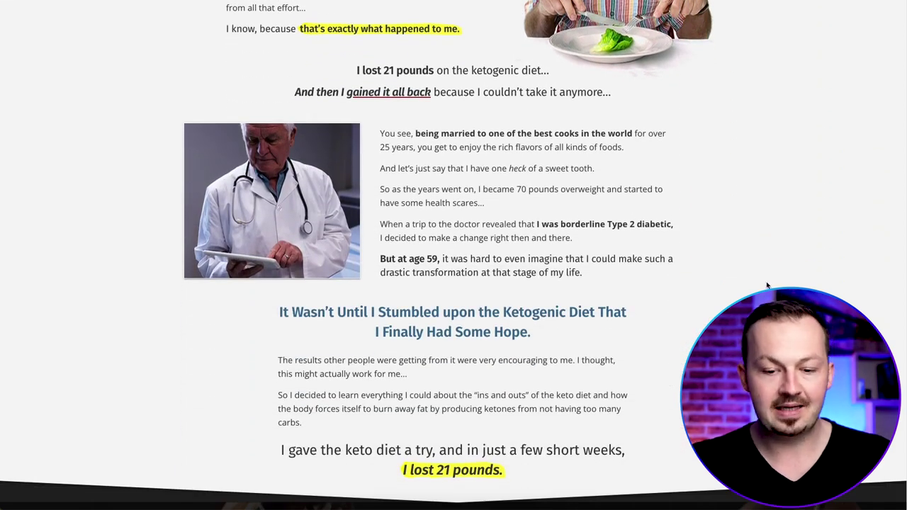
scroll(766, 286, up, 20)
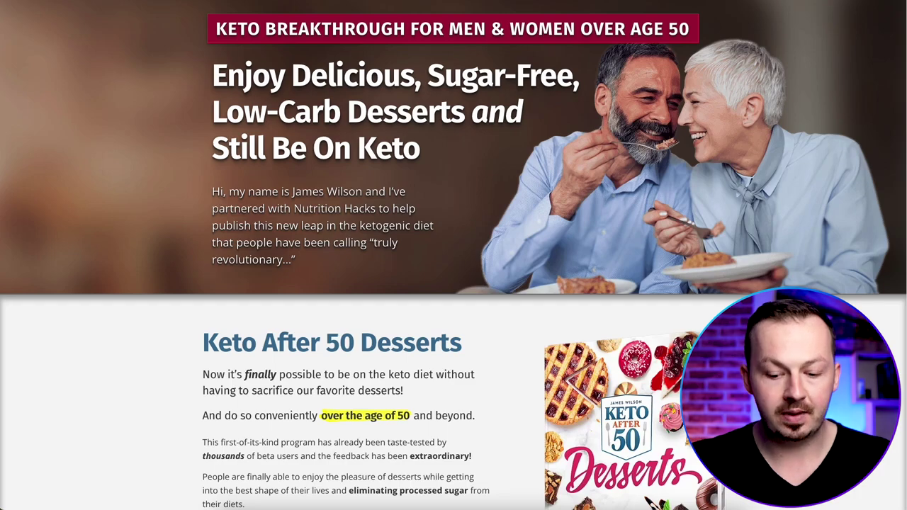
scroll(453, 255, down, 5)
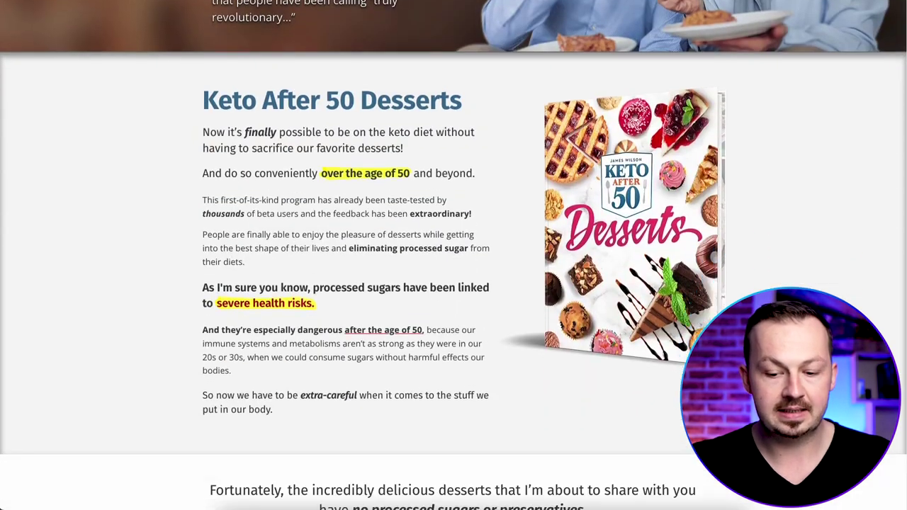
scroll(454, 255, up, 2)
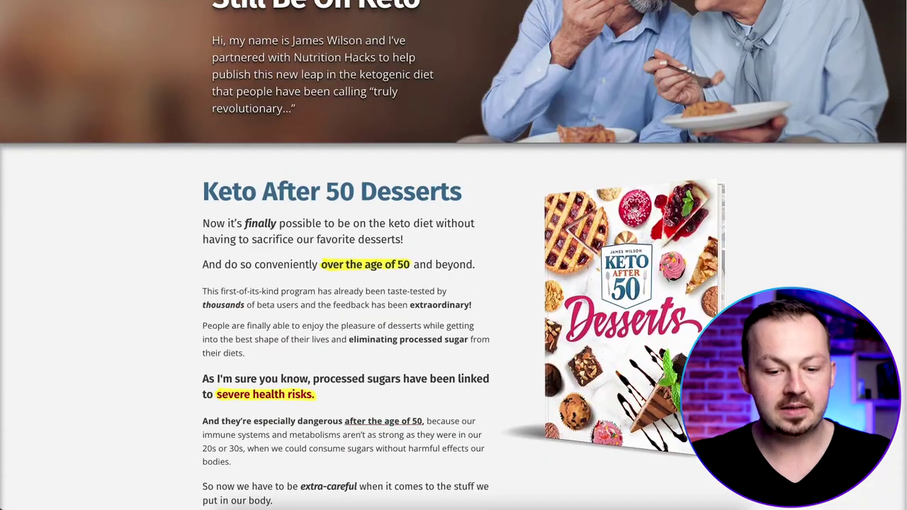
scroll(453, 255, up, 2)
scroll(686, 259, down, 5)
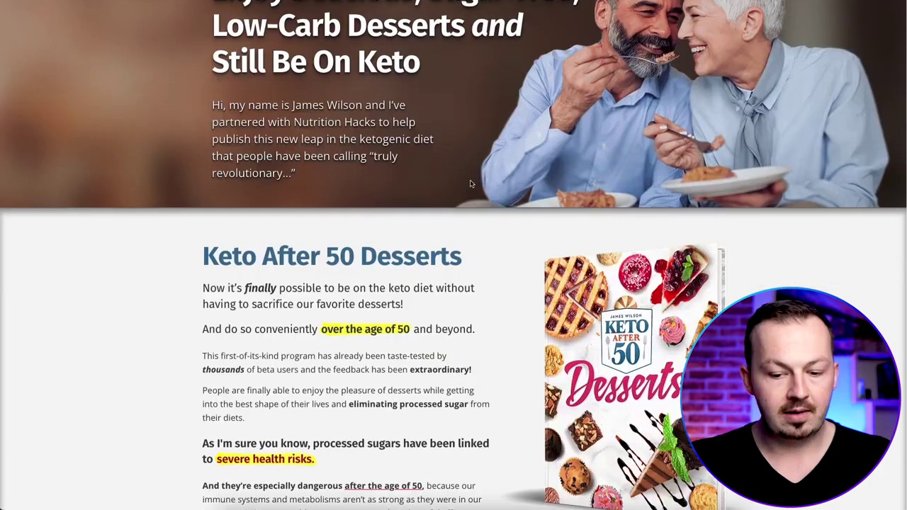
scroll(685, 259, down, 2)
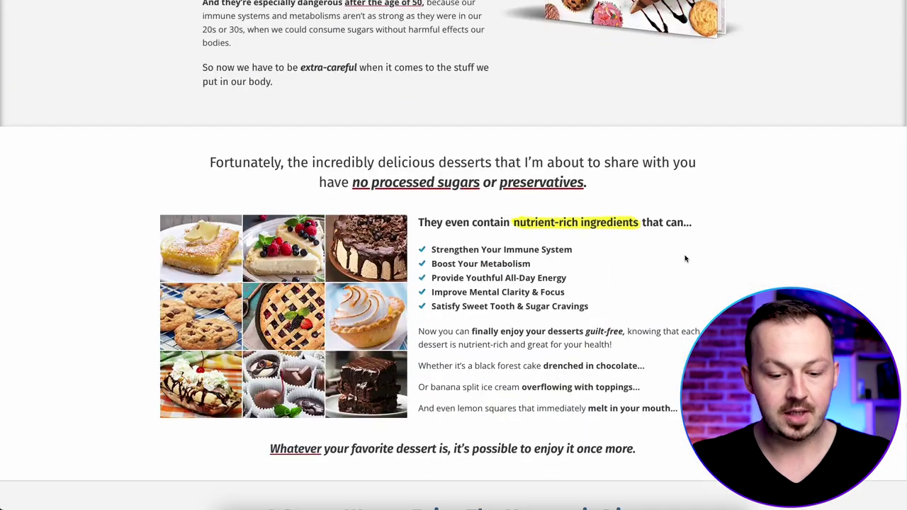
scroll(683, 255, down, 3)
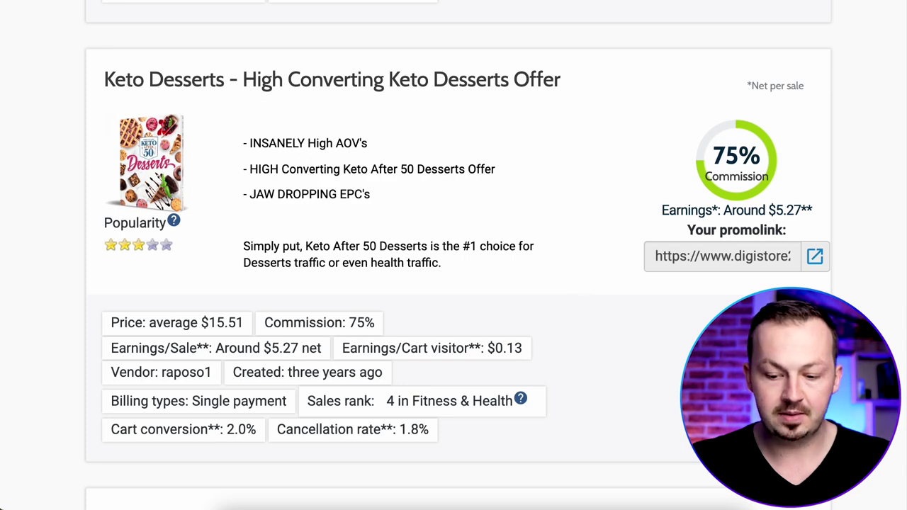
Select and copy the affiliate promolink of the Keto Desserts offer in the marketplace.
scroll(773, 282, up, 8)
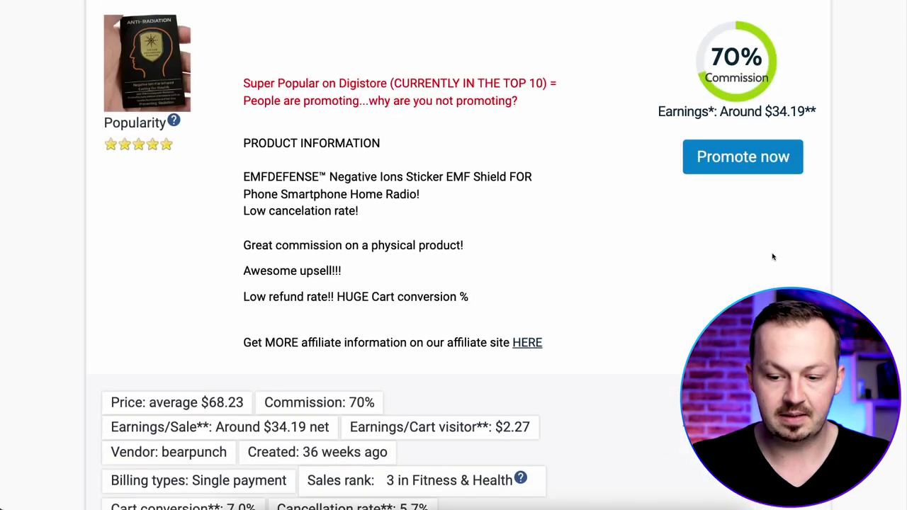
scroll(723, 263, down, 8)
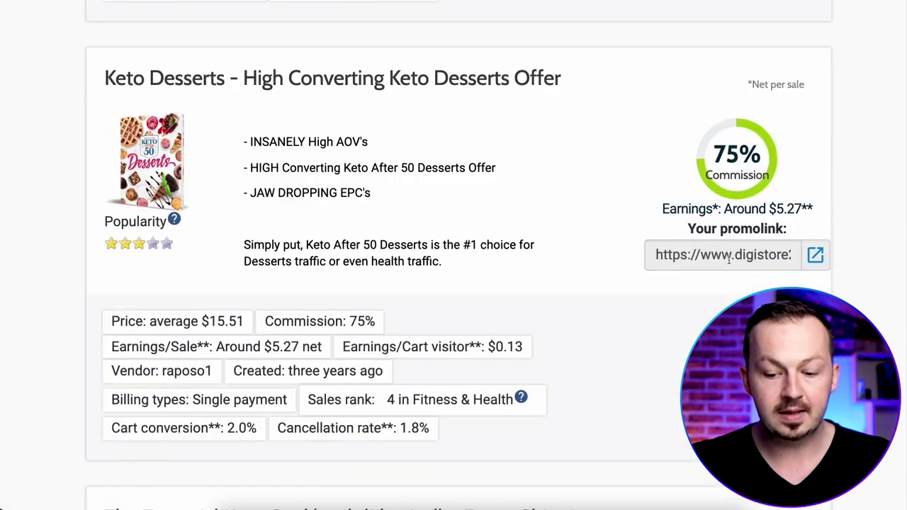
click(690, 236)
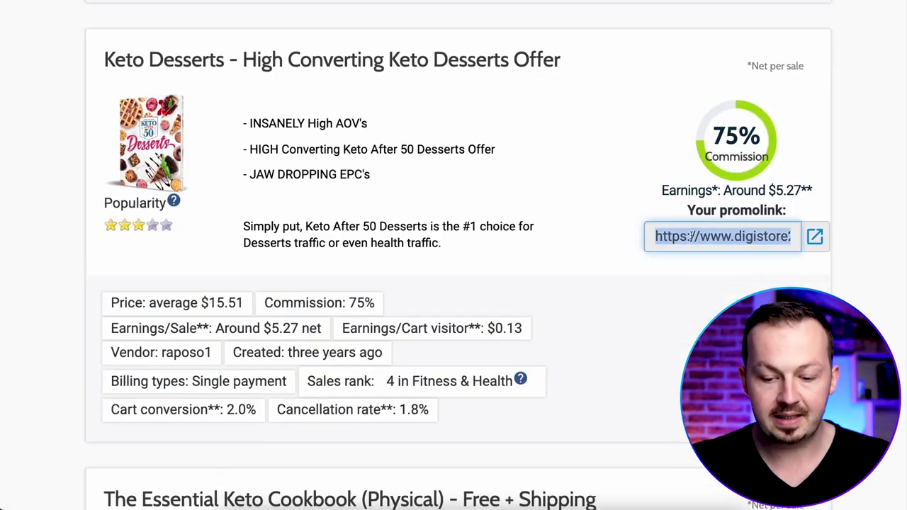
click(680, 302)
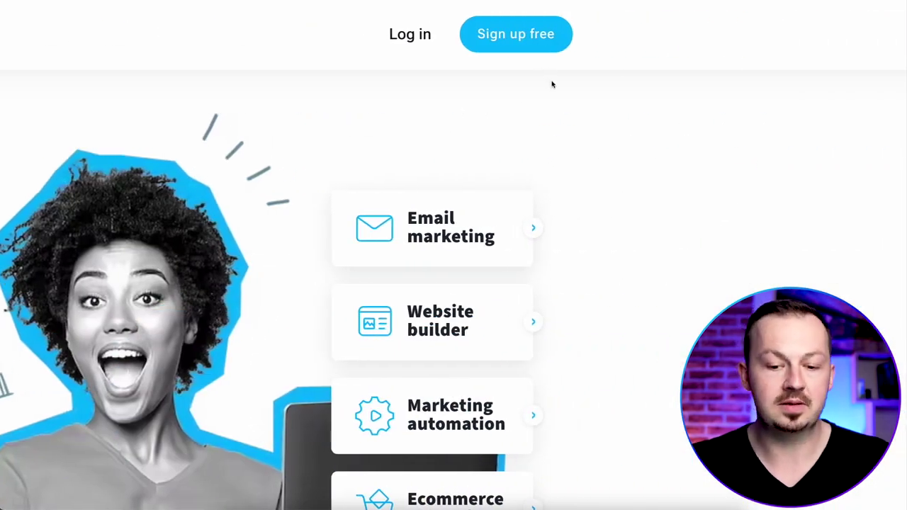
Sign up for a free GetResponse account and create a contact list named Keto Desserts Promotion.
click(515, 39)
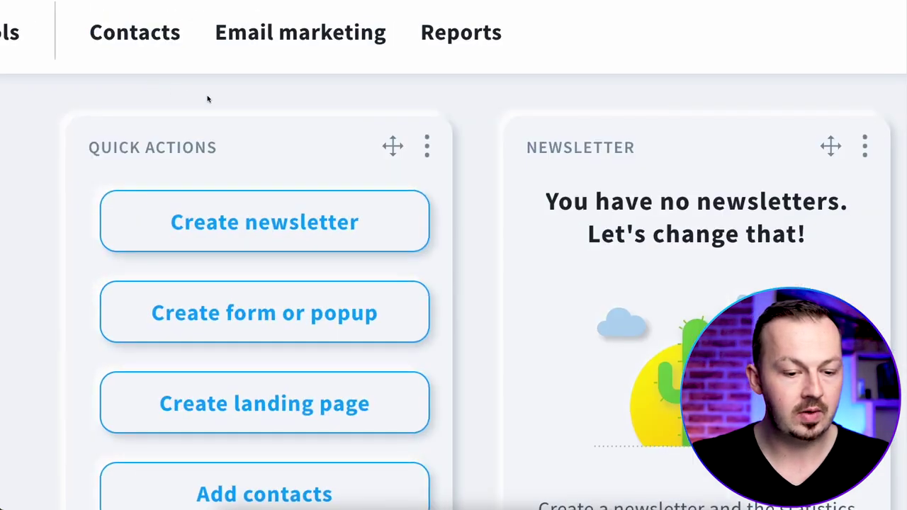
click(135, 32)
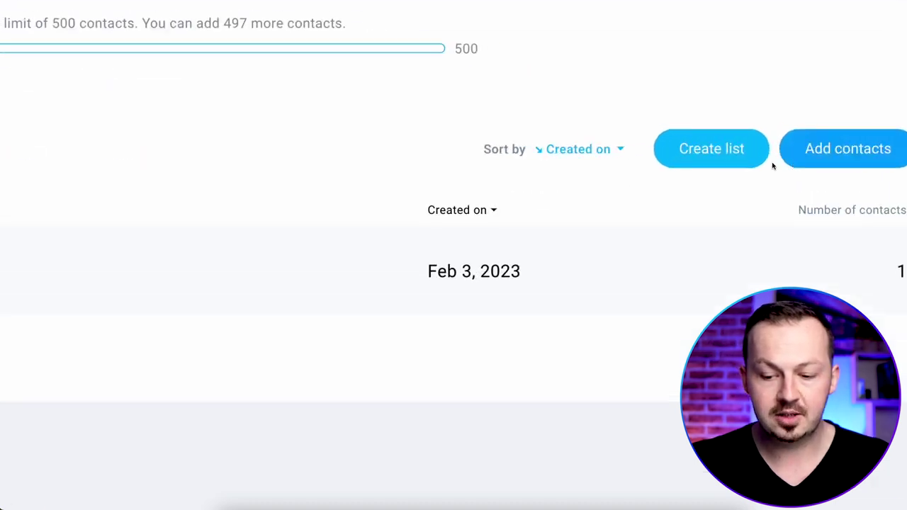
click(599, 157)
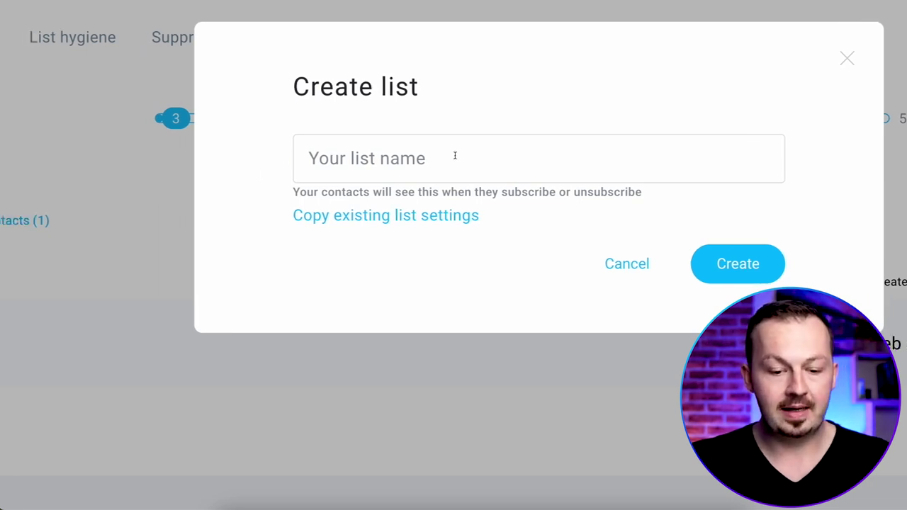
click(468, 158)
text(Keto Desserts Promotion)
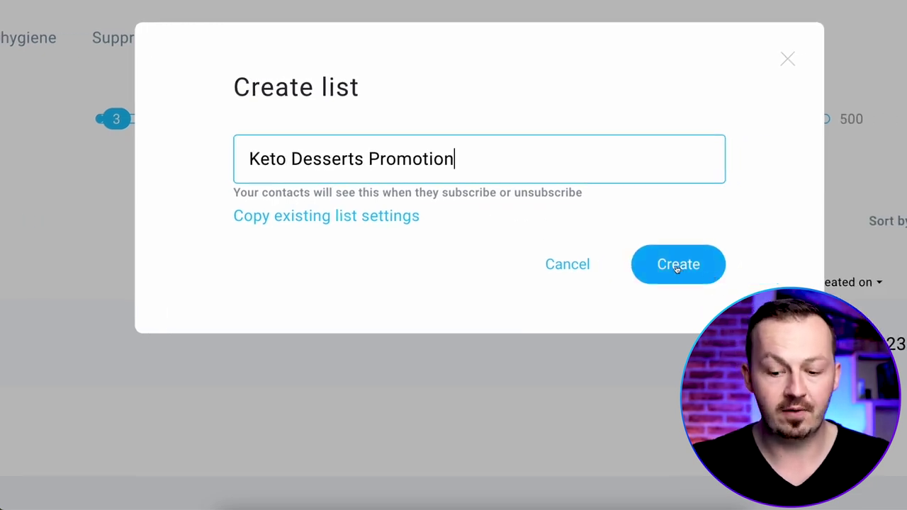
click(678, 264)
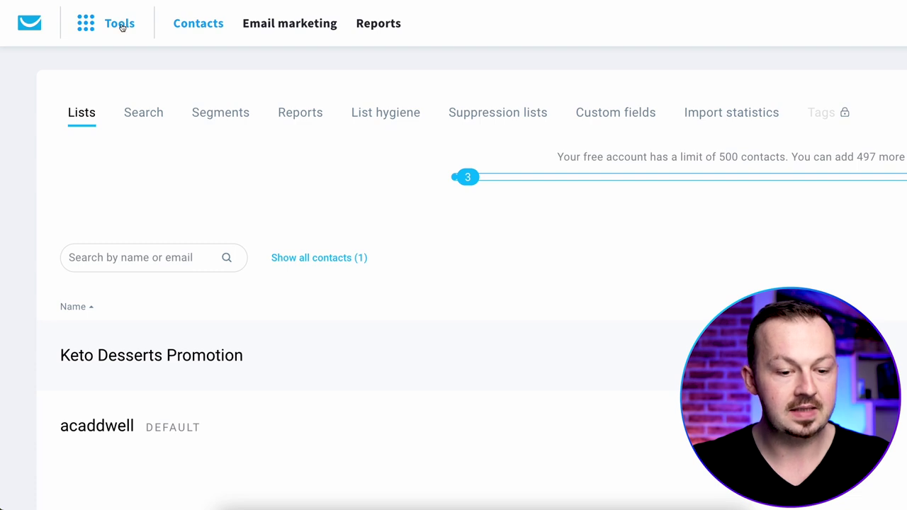
Create a landing page named Keto Desserts from the Baker's Bakery template and look over its layout in the editor.
click(120, 25)
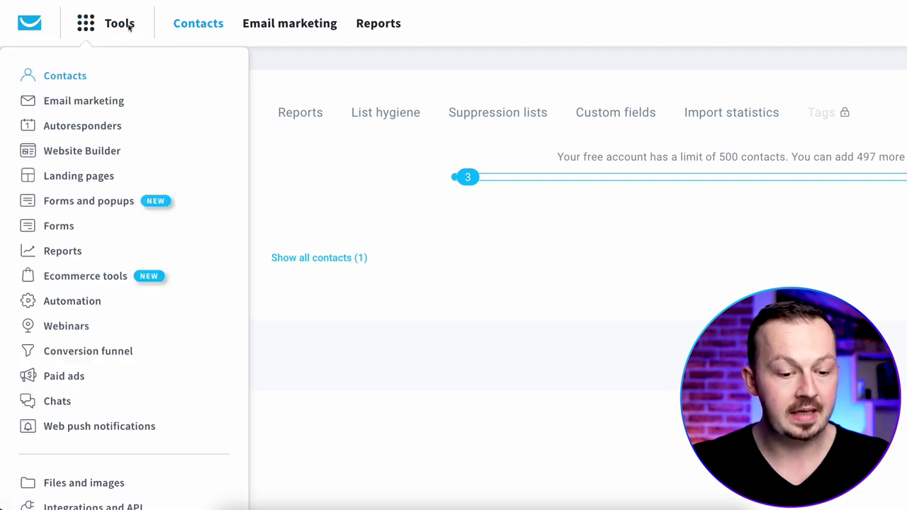
click(97, 180)
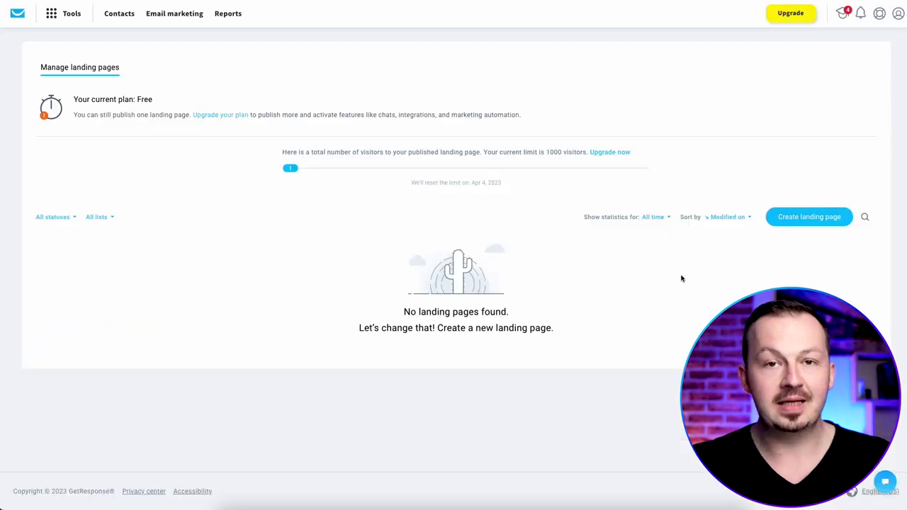
click(787, 219)
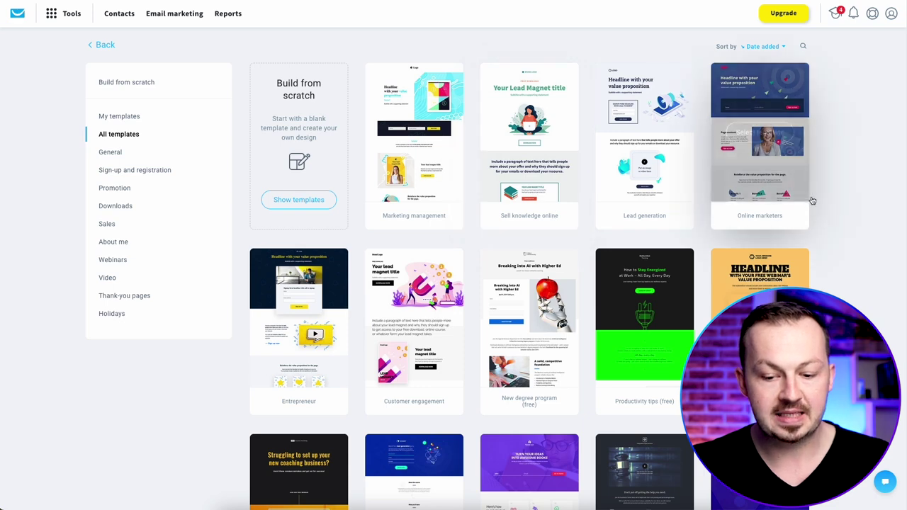
scroll(822, 199, down, 5)
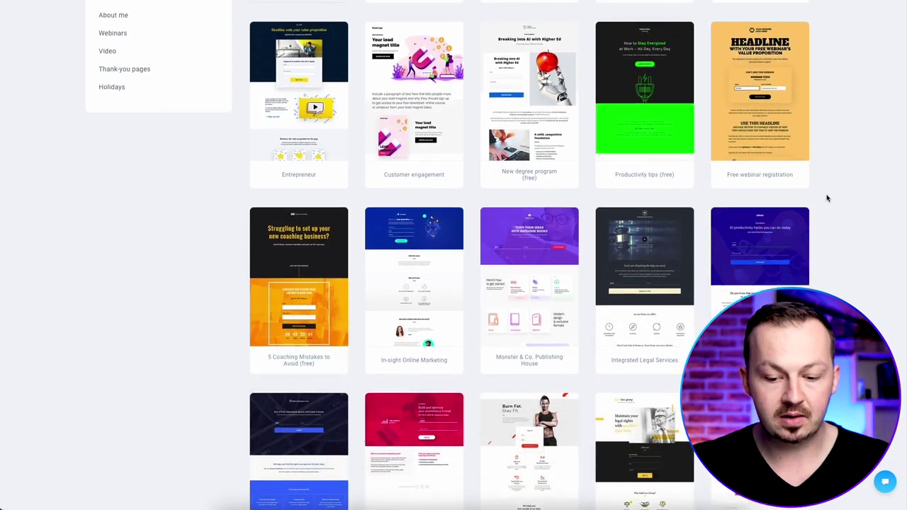
scroll(842, 201, down, 8)
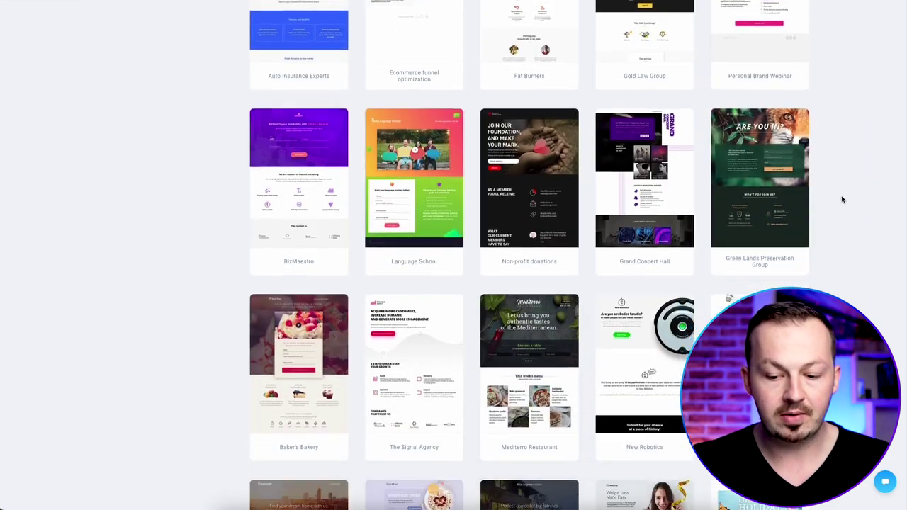
scroll(841, 200, down, 2)
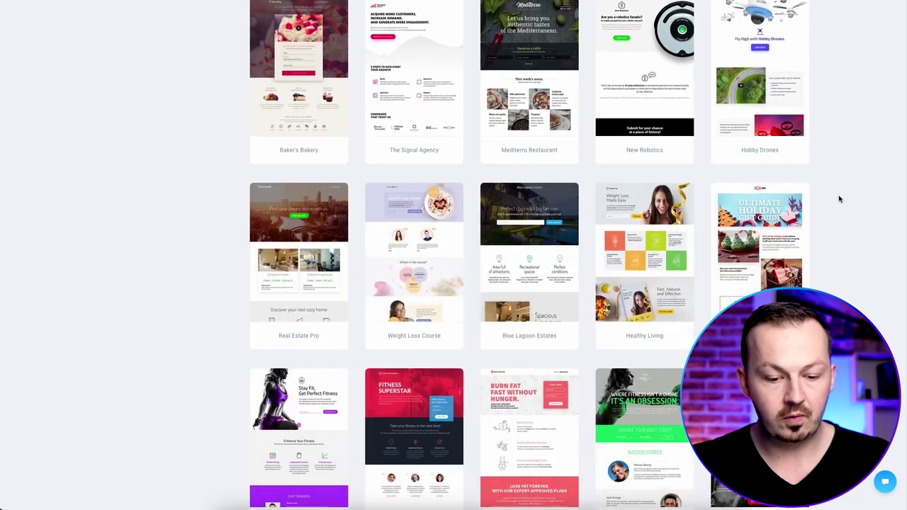
scroll(272, 122, up, 1)
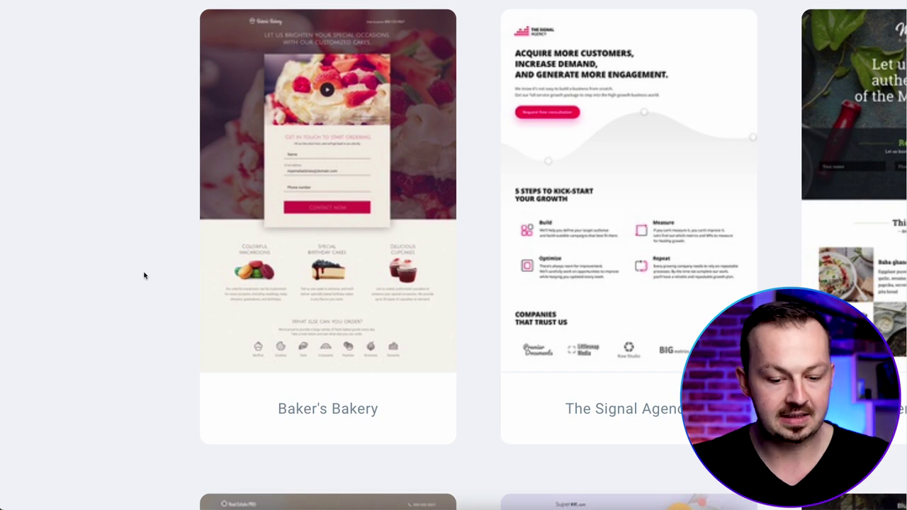
mouse_move(242, 150)
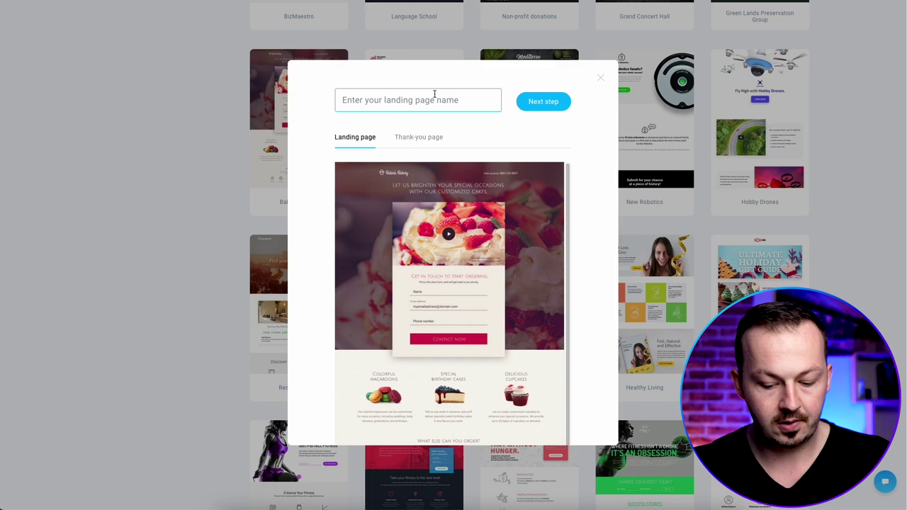
text(Keto Desserts)
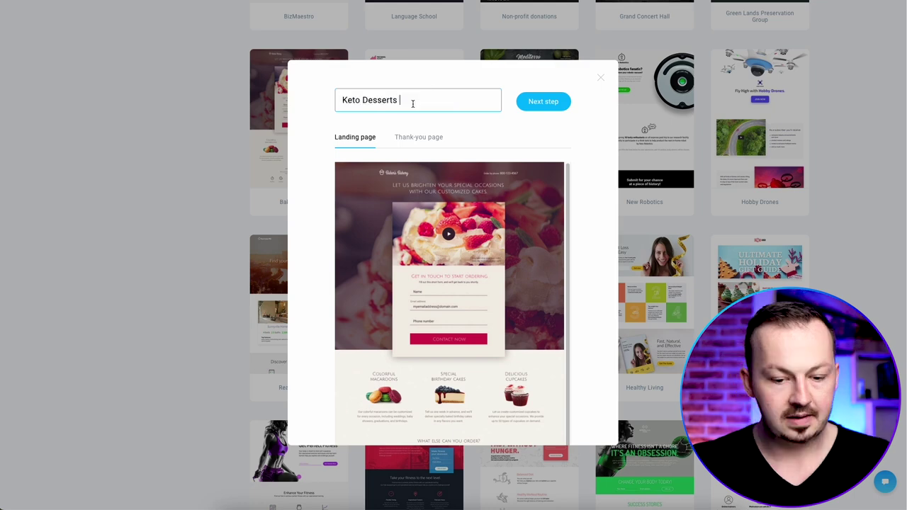
click(547, 106)
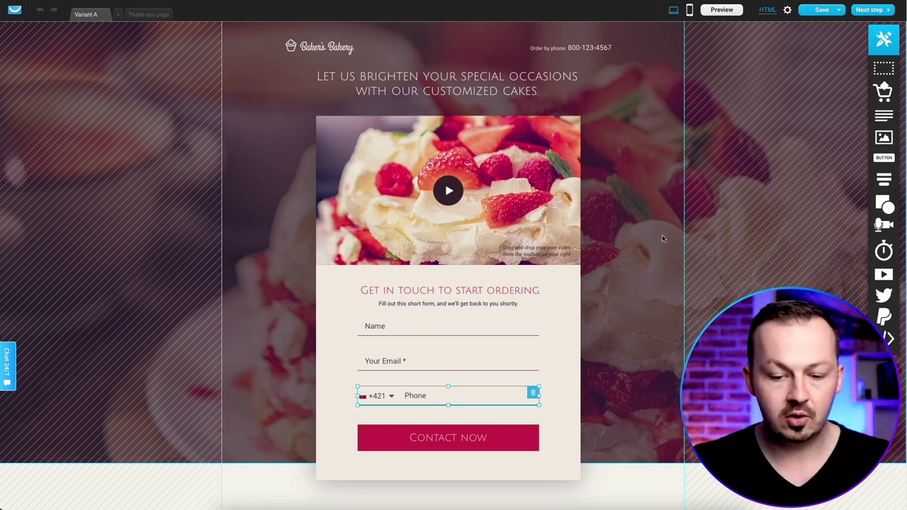
scroll(662, 238, down, 8)
scroll(671, 253, up, 8)
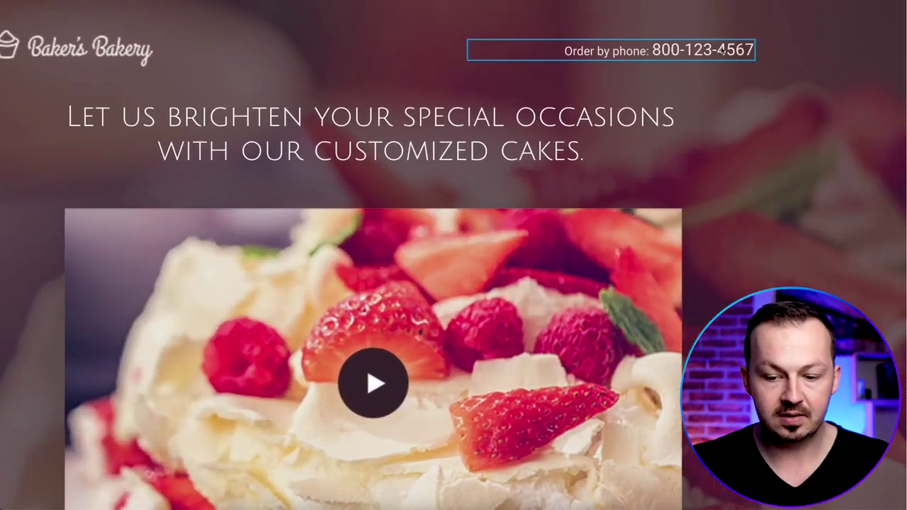
Remove the order-by-phone line from the page header and change the headline to "Get In Shape before summer with these tasty keto desserts".
click(855, 51)
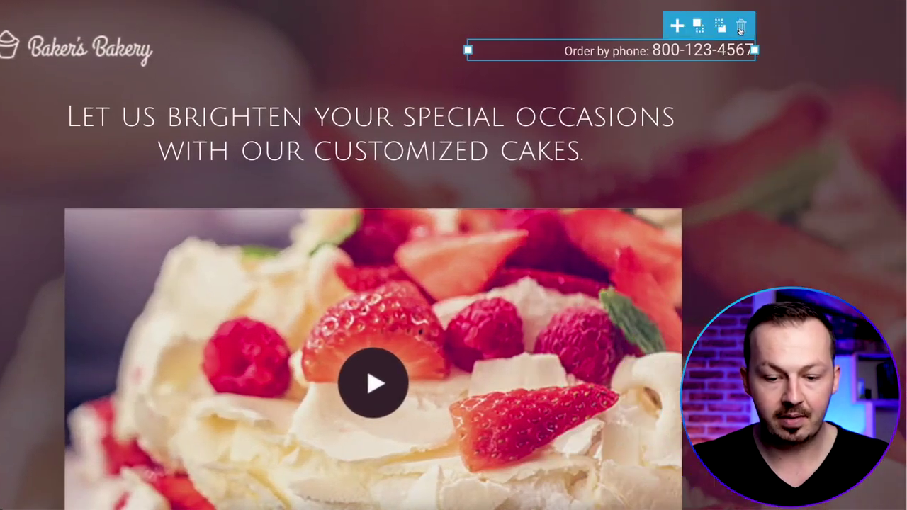
click(740, 27)
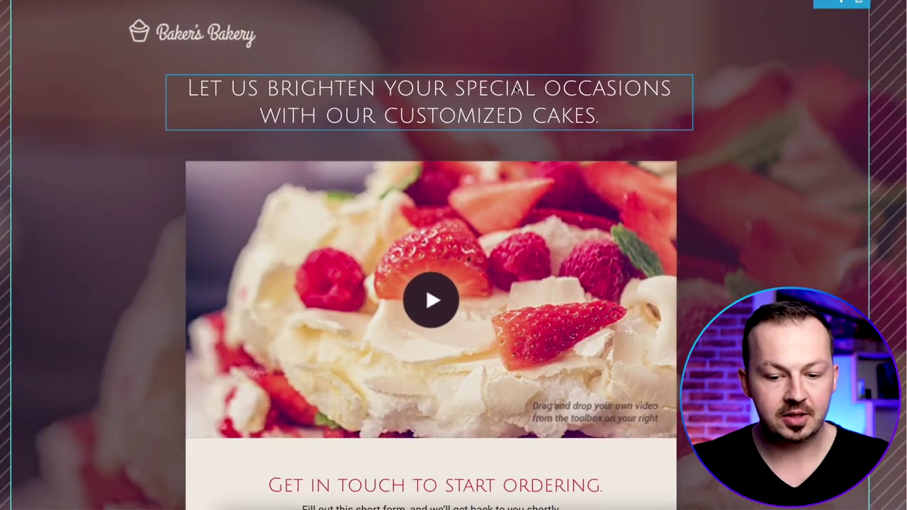
click(522, 92)
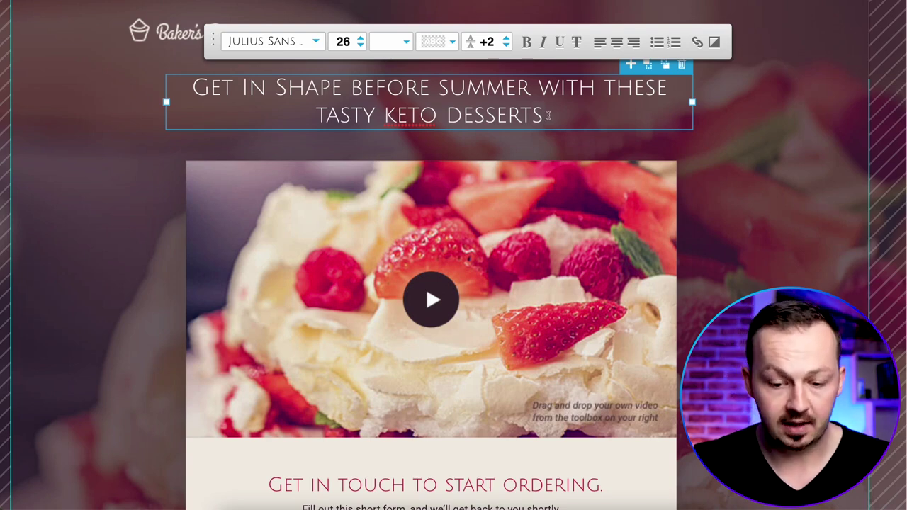
Make the whole landing page headline bold and set its font size to 38.
drag(545, 116, 198, 84)
click(526, 42)
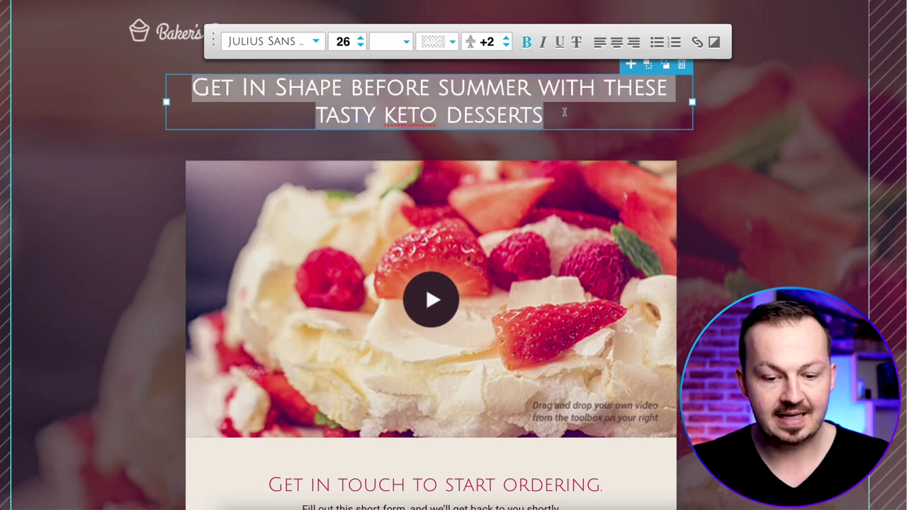
click(361, 39)
click(361, 39)
click(361, 39)
click(362, 39)
click(361, 39)
click(361, 39)
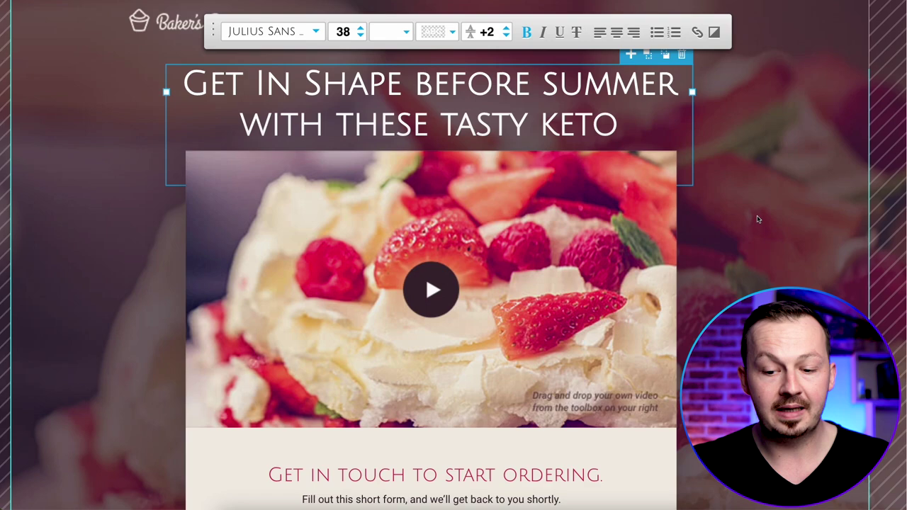
click(751, 221)
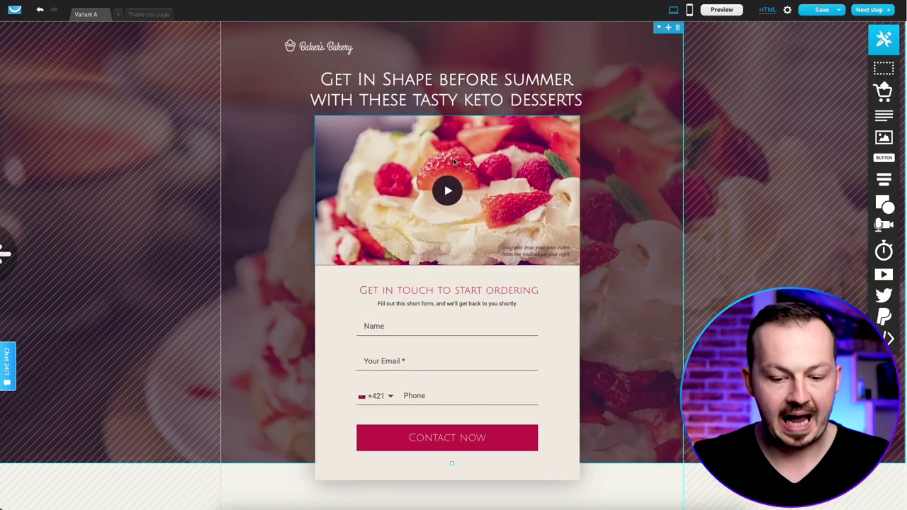
Change the form heading to "Get Your Copy OF Keto Desserts Here!" and its subtext to "Enter Your Best E-mail to Get The Keto Desserts Cook Book".
scroll(479, 169, down, 1)
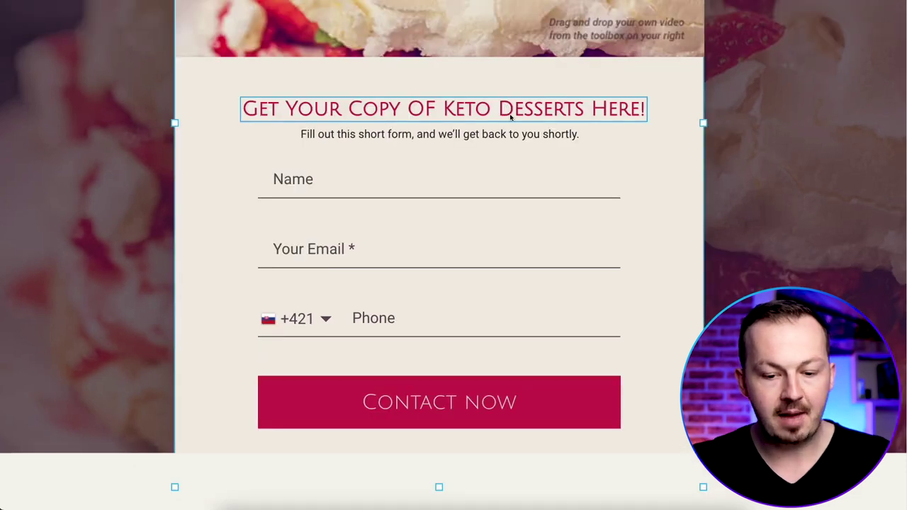
scroll(518, 125, down, 1)
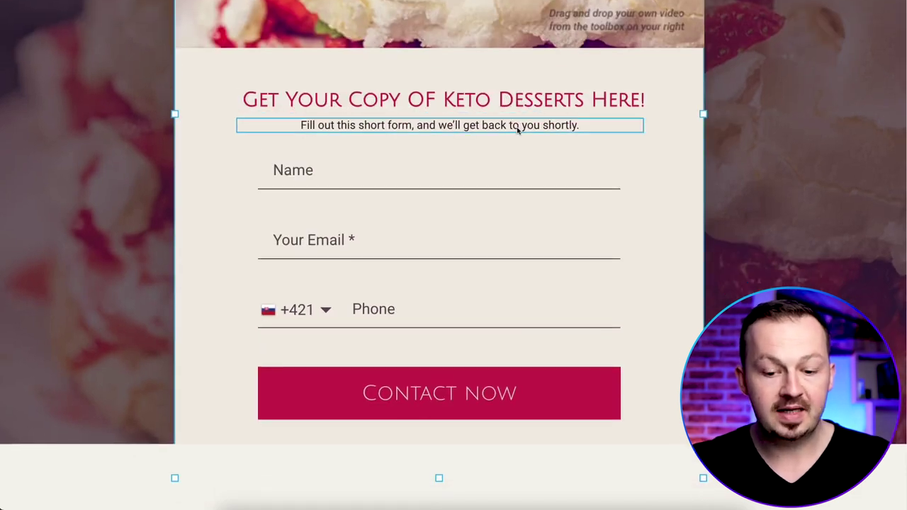
double_click(518, 127)
text(Enter Your Best E-mail to Get The Keto Desserts Cook Book)
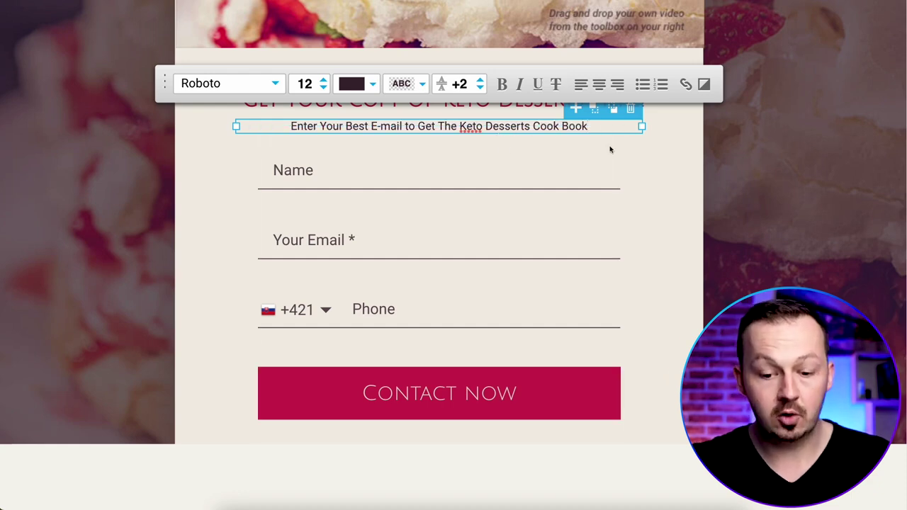
click(656, 205)
Delete the phone number field from the sign-up form.
click(592, 317)
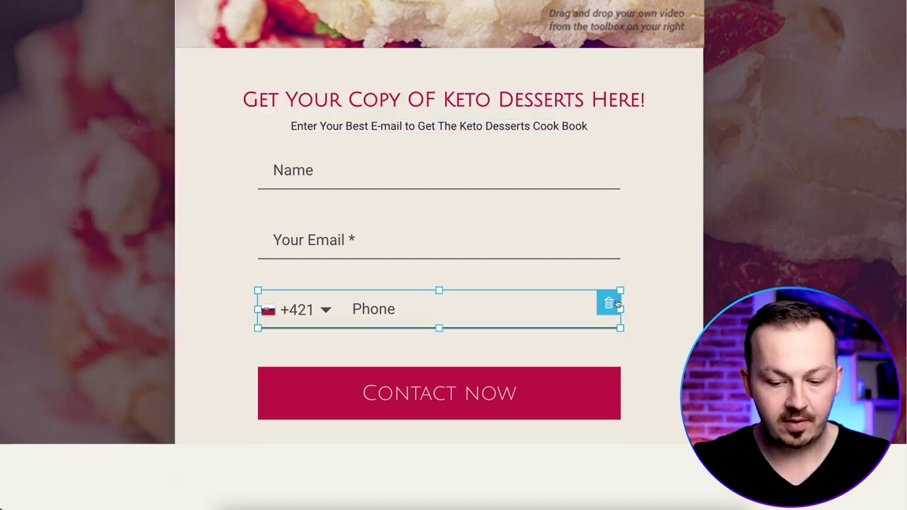
click(612, 302)
click(663, 300)
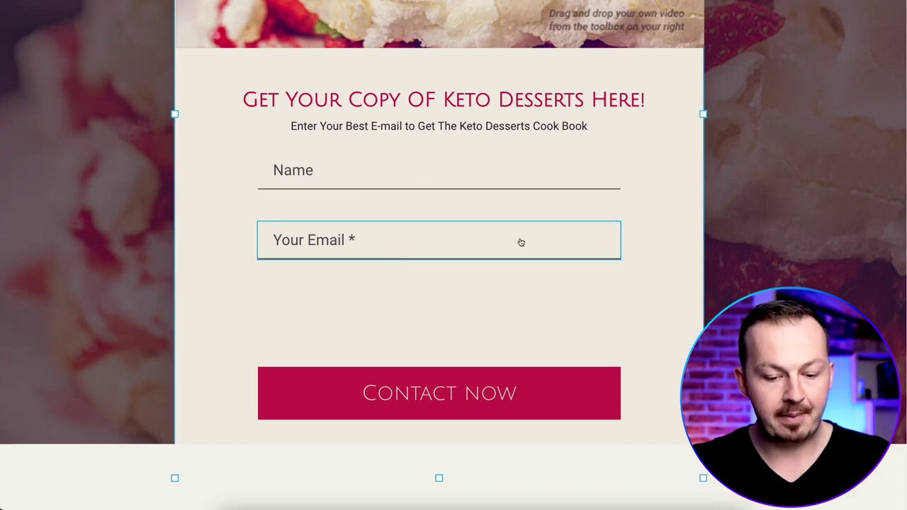
Change the sign-up form's button text to "Get Keto desserts NOW!".
scroll(527, 241, down, 1)
scroll(516, 259, down, 1)
click(468, 258)
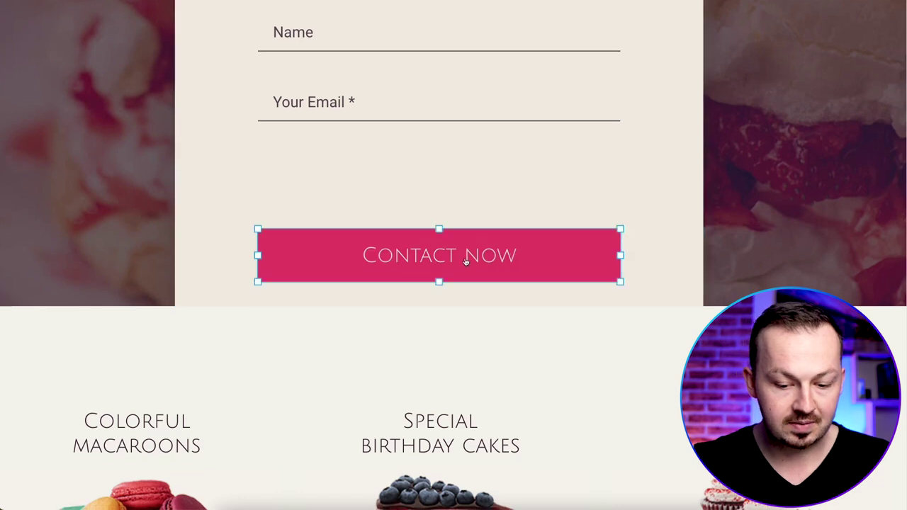
click(470, 260)
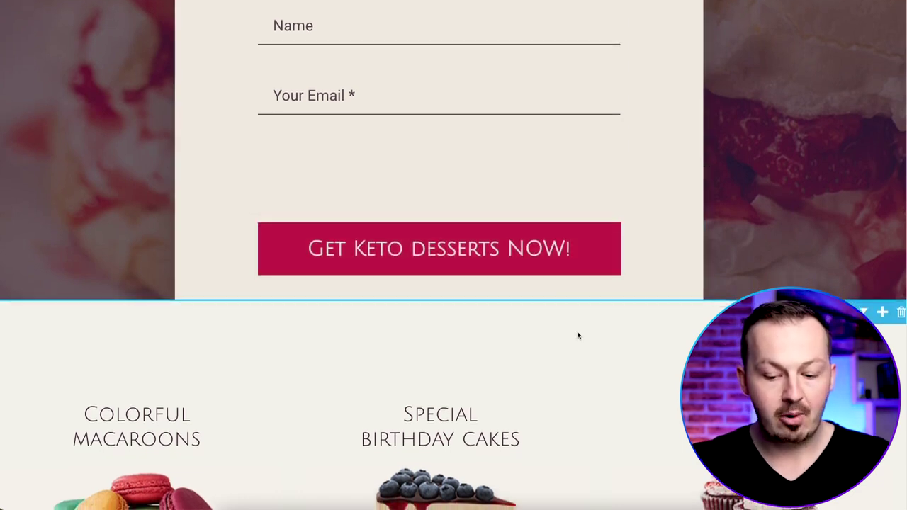
Switch to the offer's sales page and save the Chocolates & Candies picture as keto.jpeg.
scroll(591, 324, down, 3)
scroll(595, 292, down, 2)
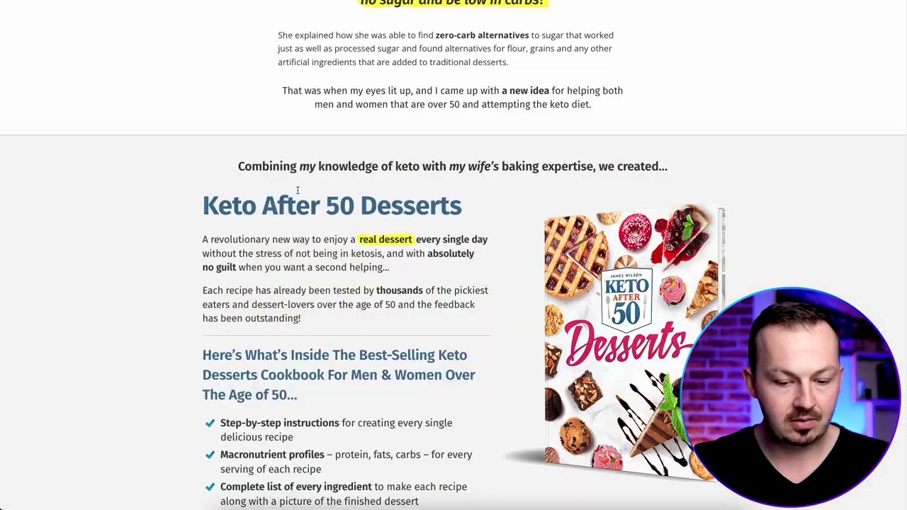
scroll(500, 166, down, 15)
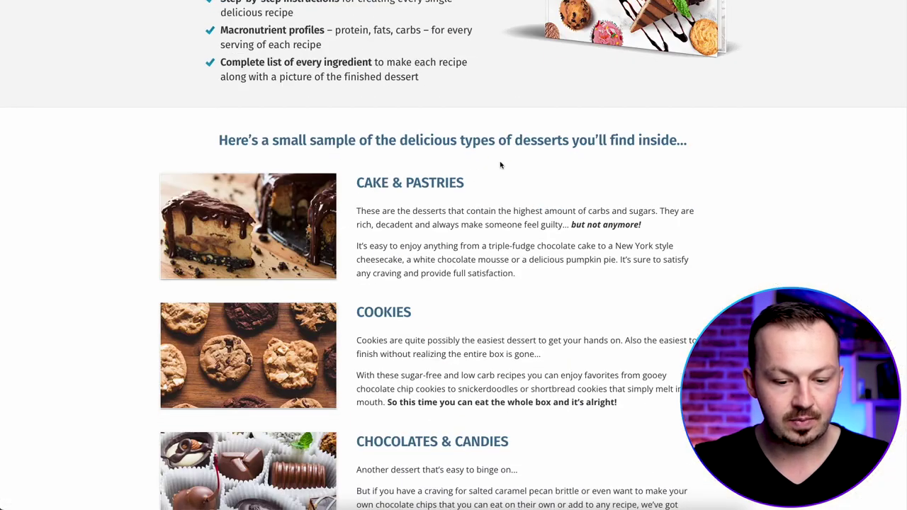
scroll(500, 167, up, 10)
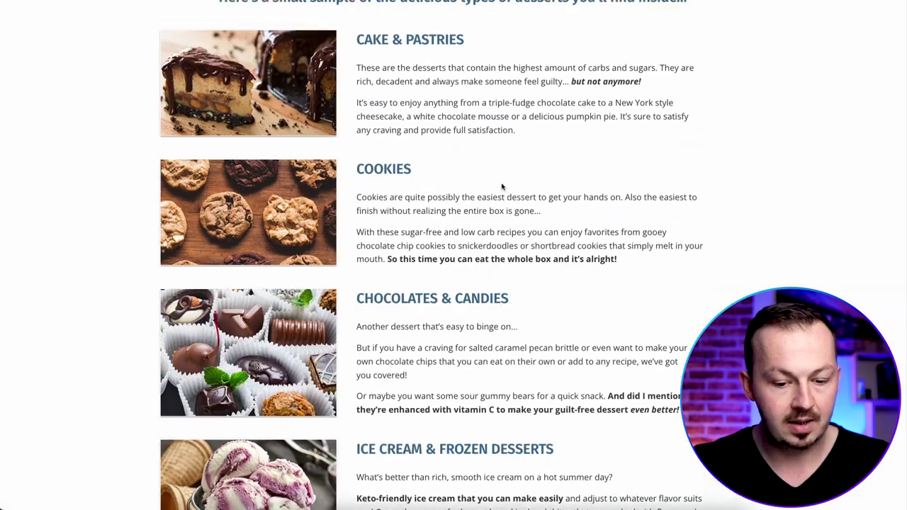
scroll(498, 177, down, 2)
scroll(496, 186, up, 2)
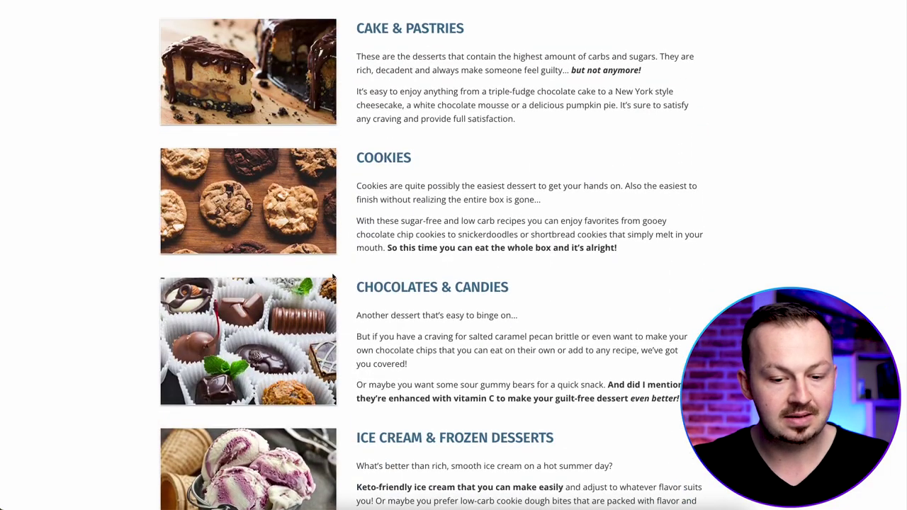
scroll(391, 267, down, 1)
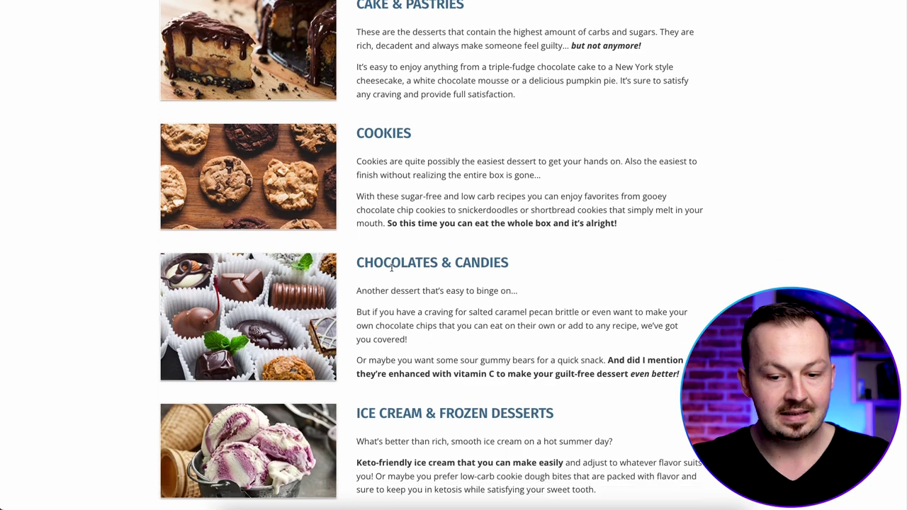
right_click(229, 301)
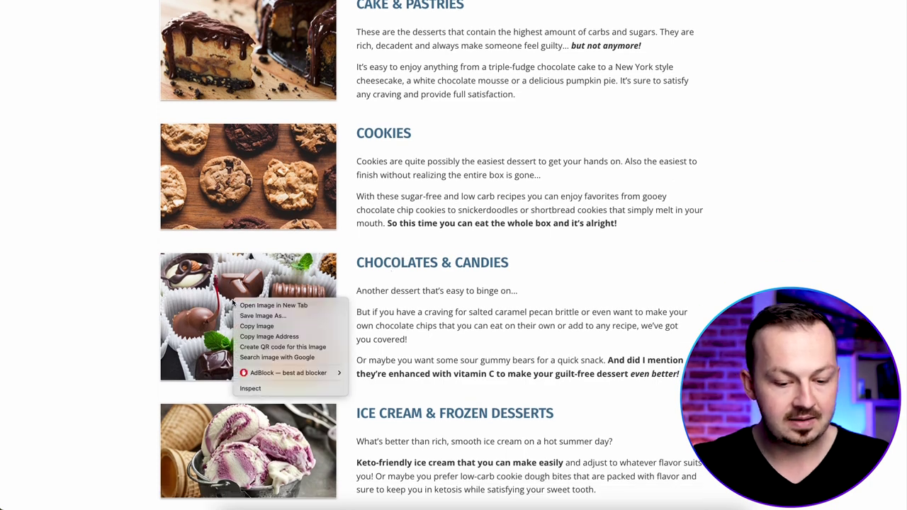
click(293, 309)
key(ctrl+Tab)
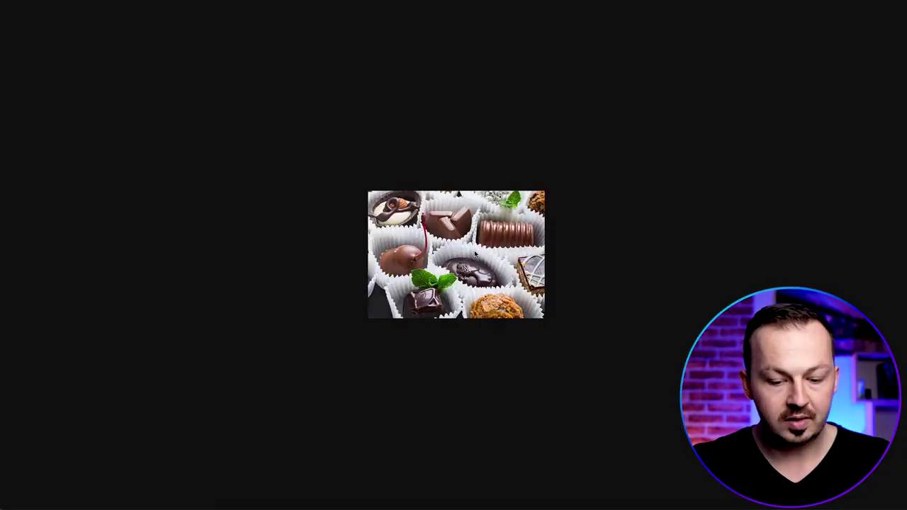
right_click(457, 236)
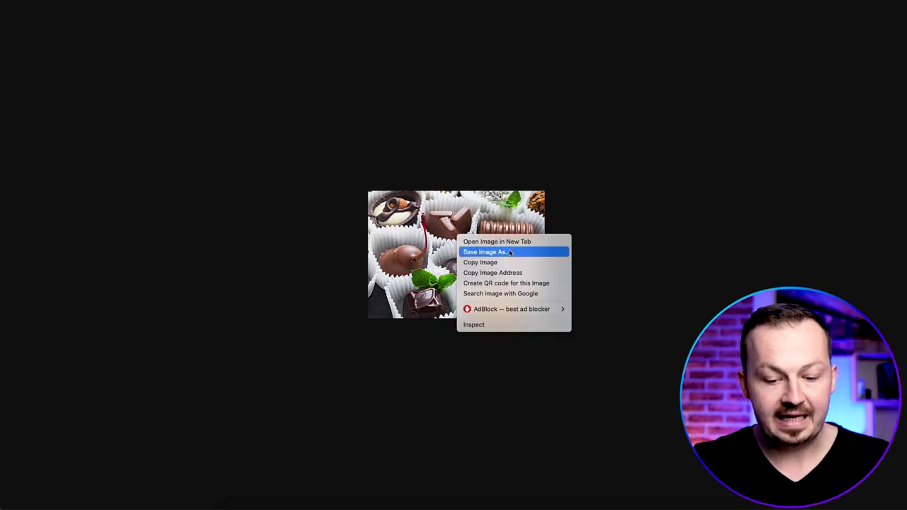
click(507, 253)
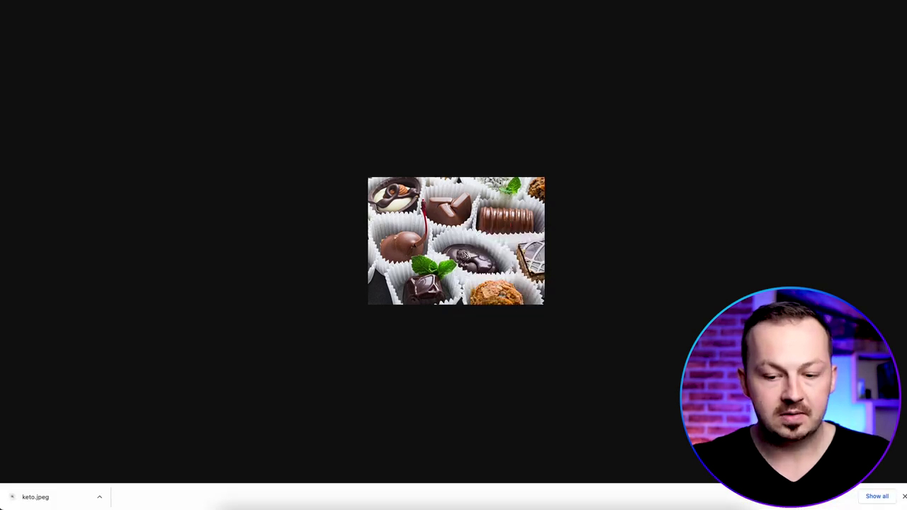
key(ctrl+w)
Save the sales page's ice cream picture as ketooo.jpeg and its Cake & Pastries picture as ketzooo.jpeg.
scroll(260, 270, down, 3)
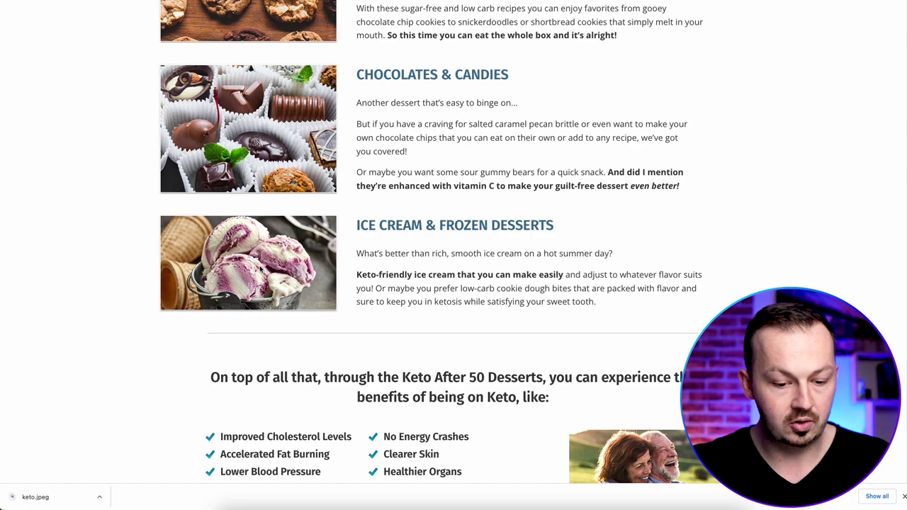
right_click(260, 257)
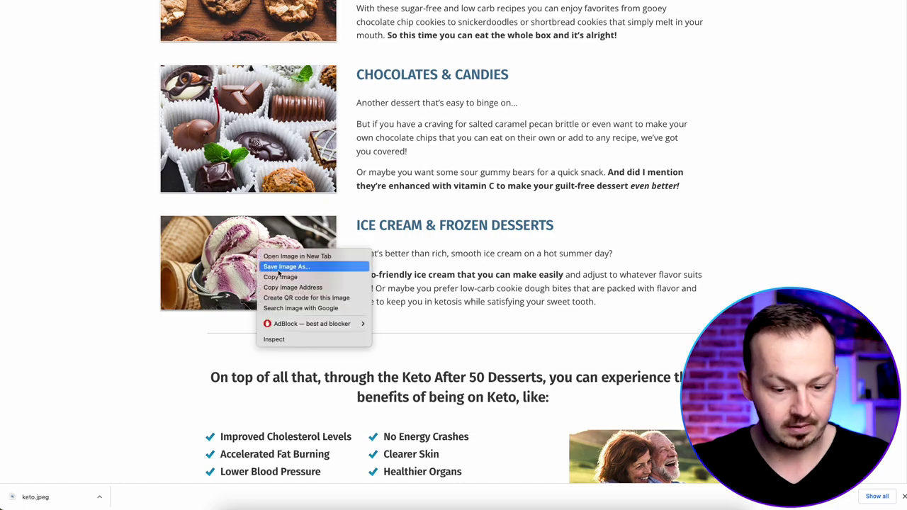
click(278, 271)
key(ctrl+w)
scroll(260, 249, up, 3)
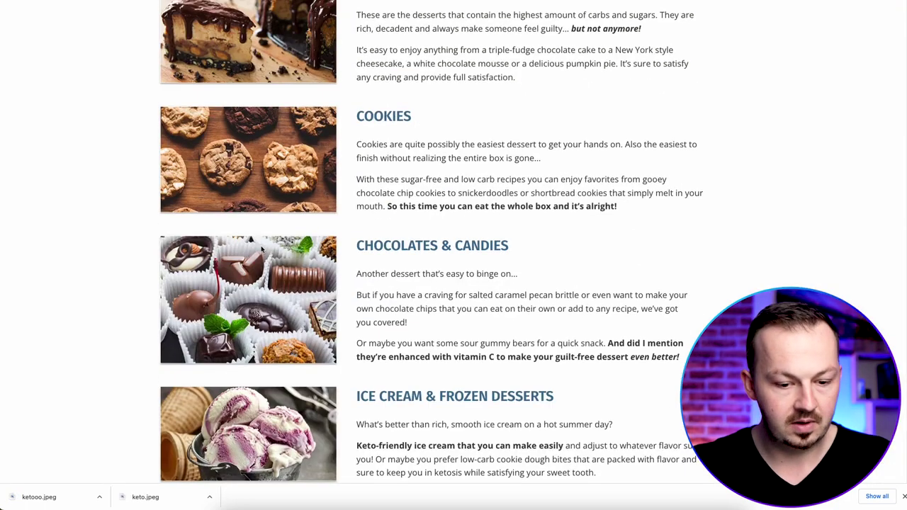
right_click(264, 126)
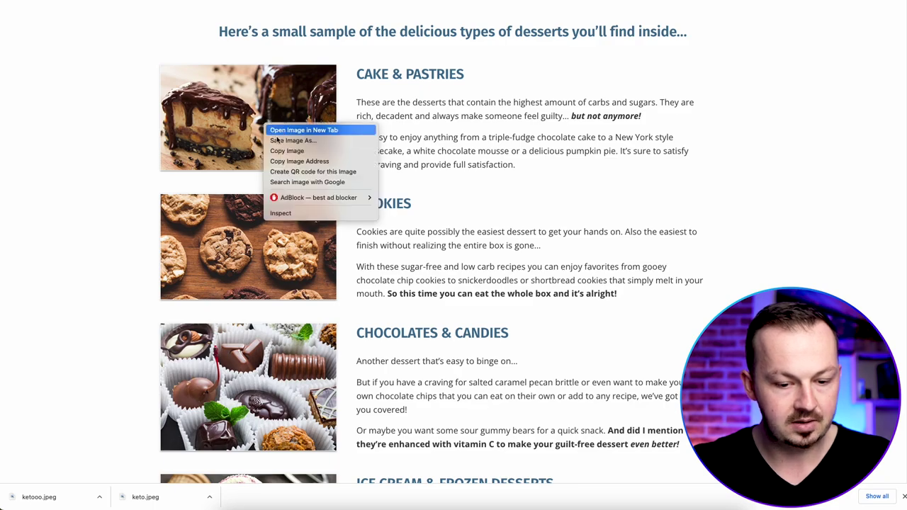
click(273, 139)
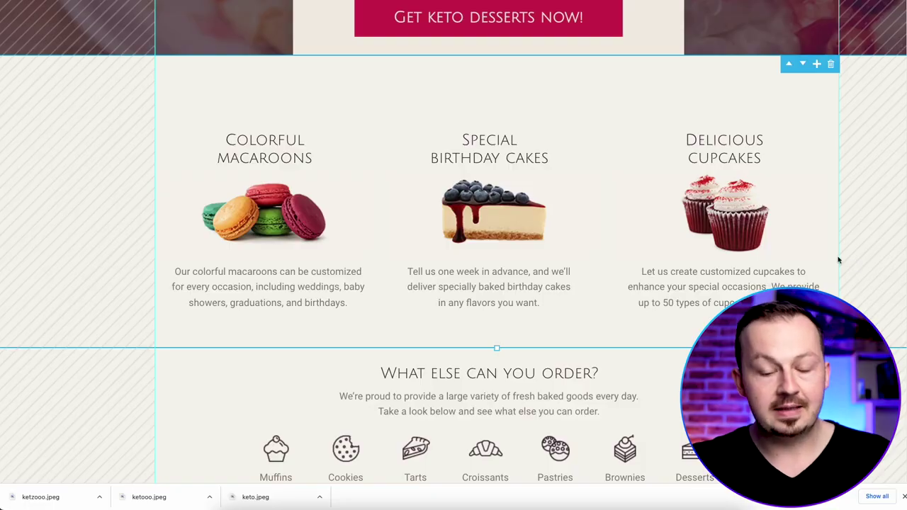
Back in the landing page editor, replace the Colorful Macaroons picture with the keto image and fit it between the heading and description.
scroll(544, 302, down, 1)
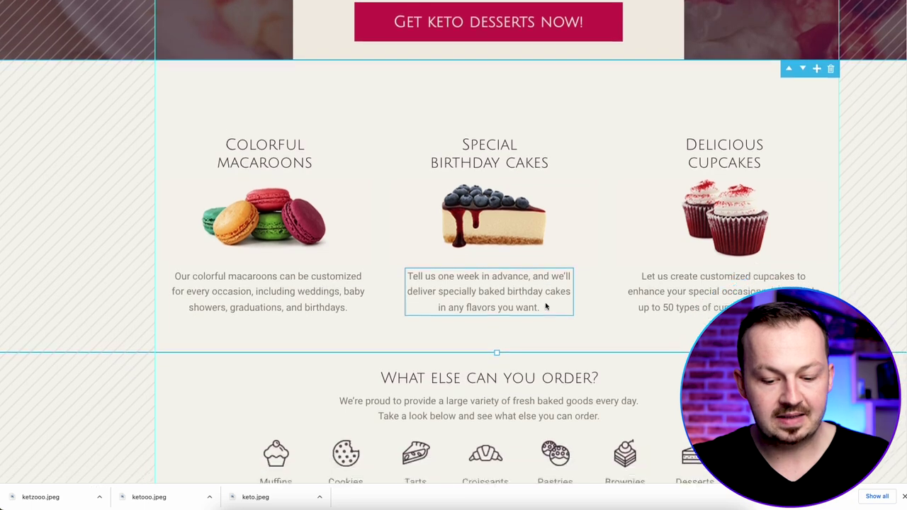
click(310, 201)
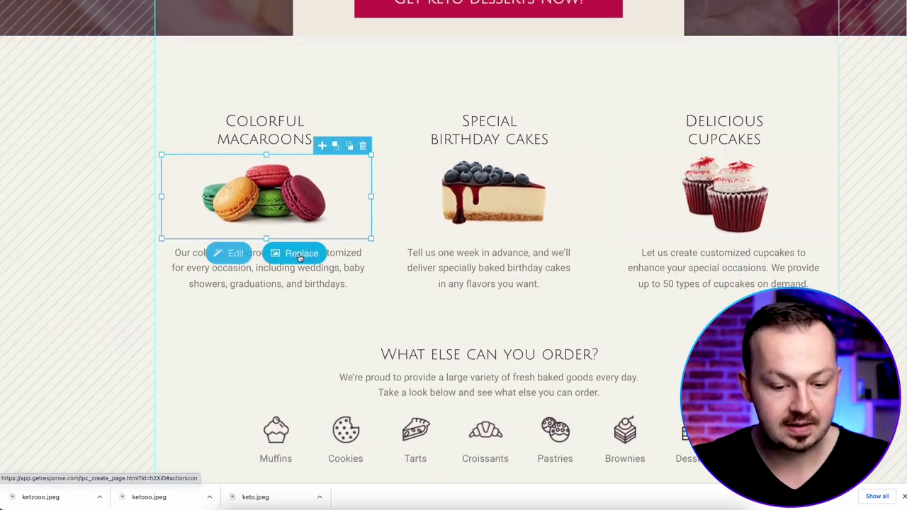
click(299, 256)
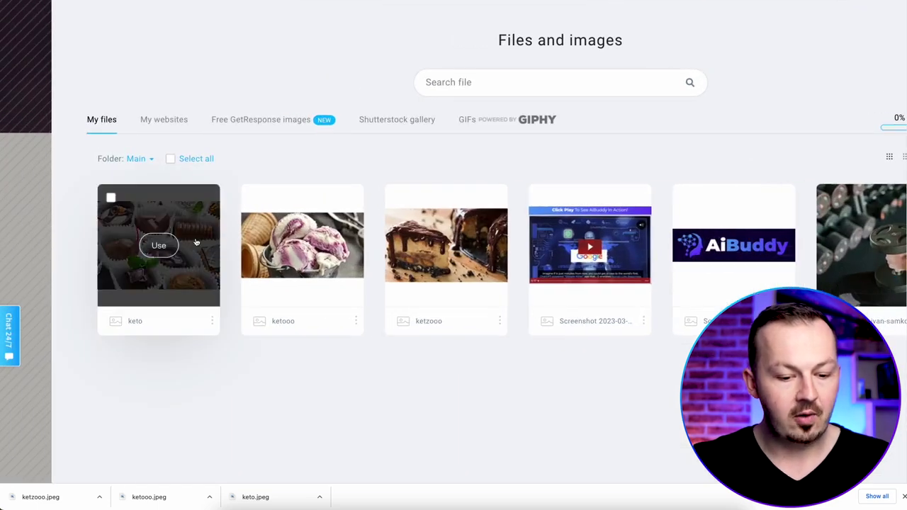
click(211, 250)
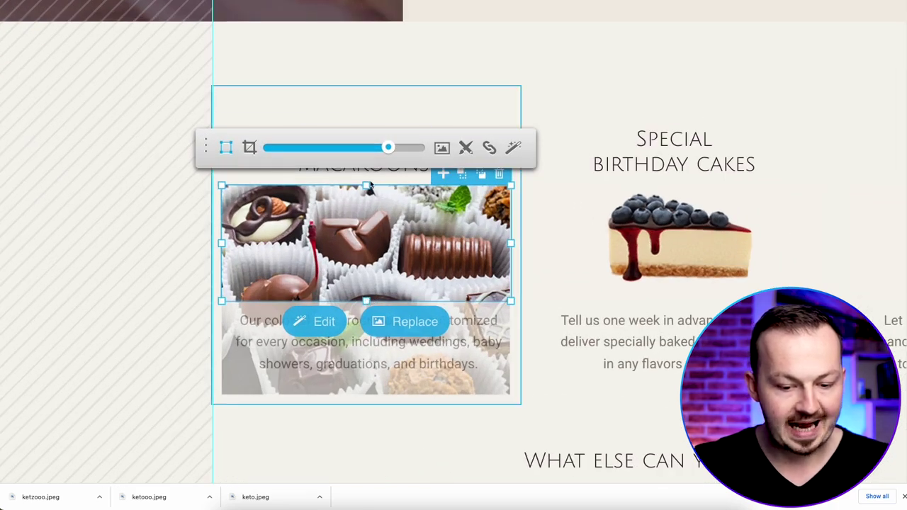
drag(366, 187, 366, 215)
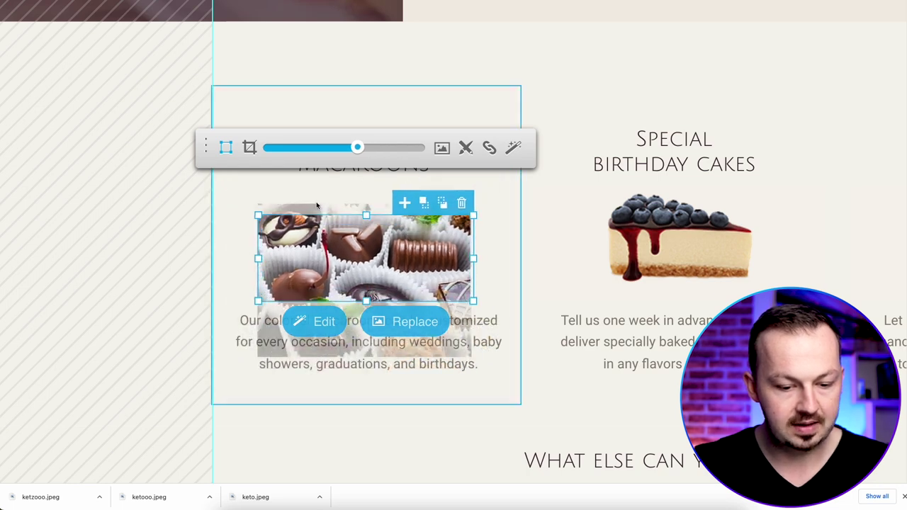
drag(257, 214, 263, 186)
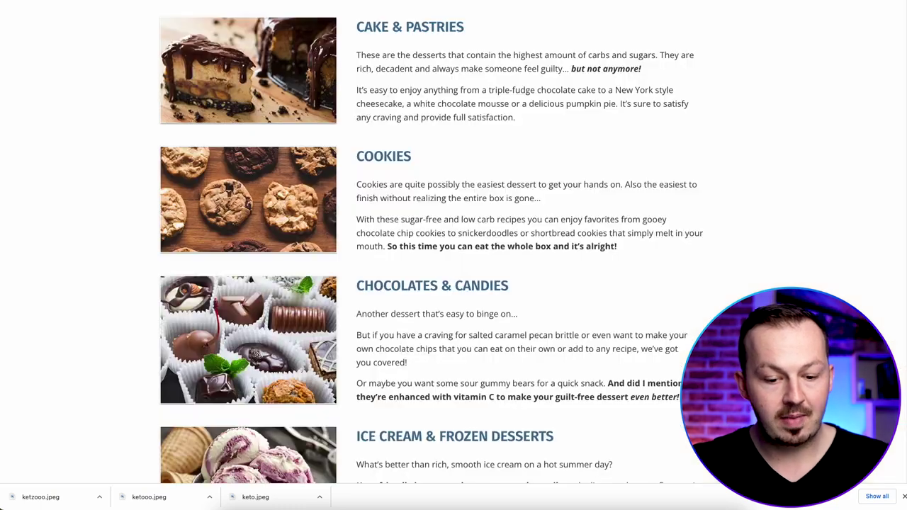
Copy the "Chocolates & Candies" heading from the offer's sales page.
scroll(376, 255, down, 3)
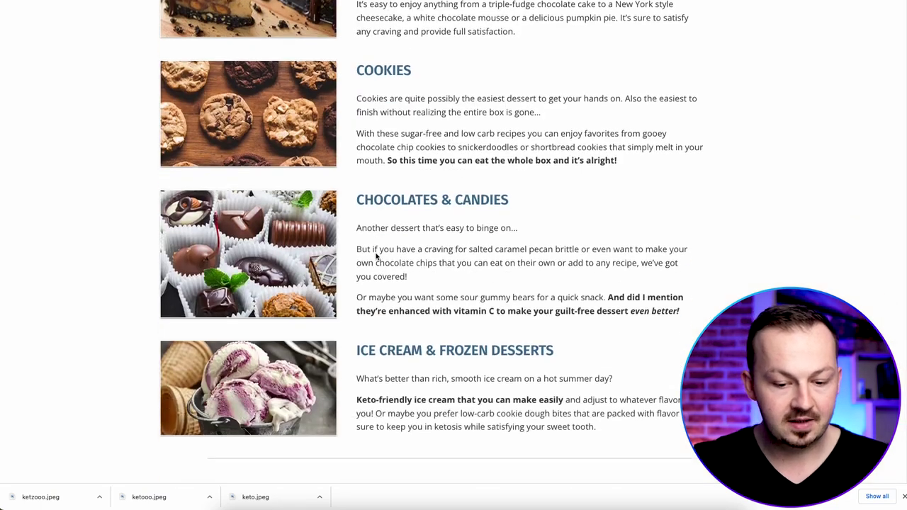
drag(517, 196, 355, 196)
key(ctrl+c)
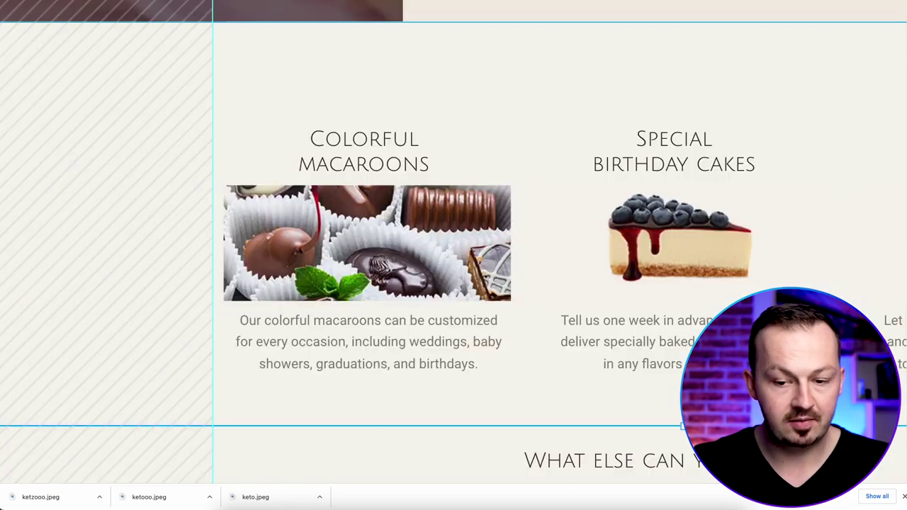
Replace the Colorful Macaroons heading with the copied "Chocolates & Candies" and delete the description below its picture.
click(387, 160)
double_click(386, 160)
key(ctrl+a)
key(ctrl+v)
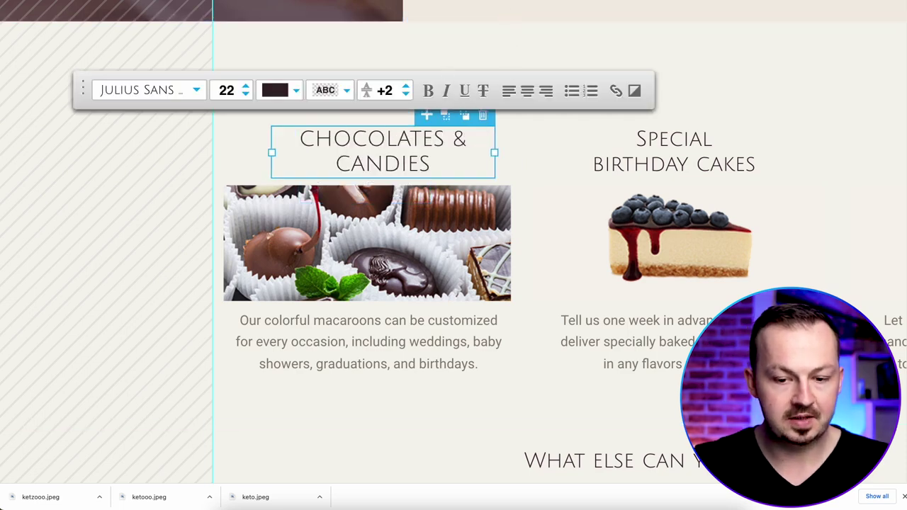
click(426, 351)
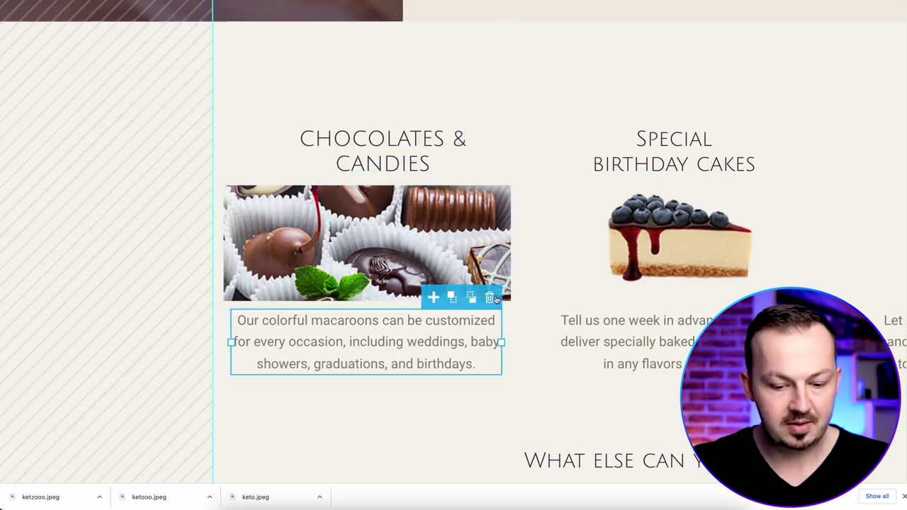
click(490, 298)
scroll(486, 341, right, 3)
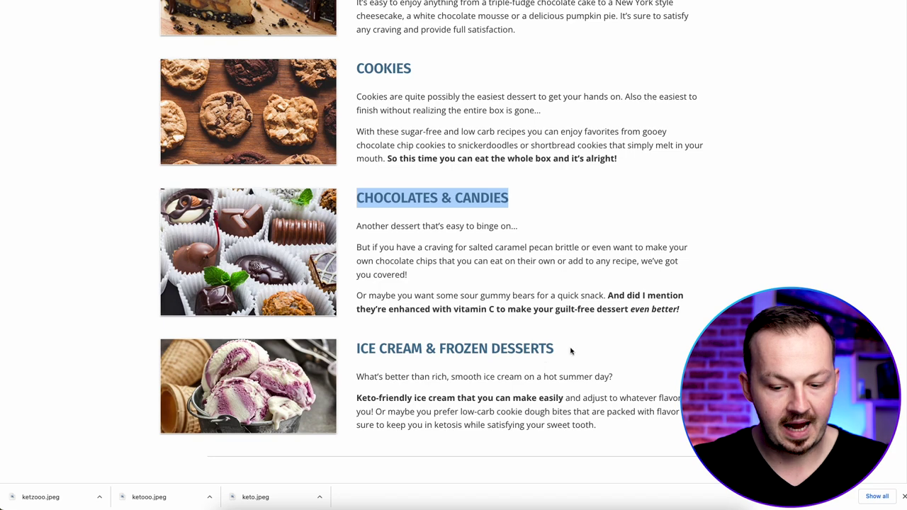
Replace the Special Birthday Cakes heading with "Ice Cream & Frozen Desserts" from the sales page and delete its description.
drag(553, 349, 357, 344)
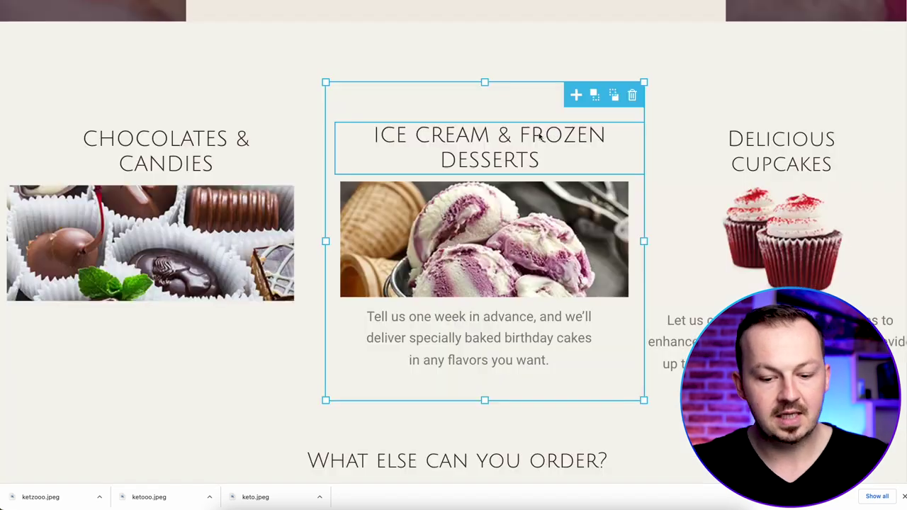
click(544, 323)
click(584, 287)
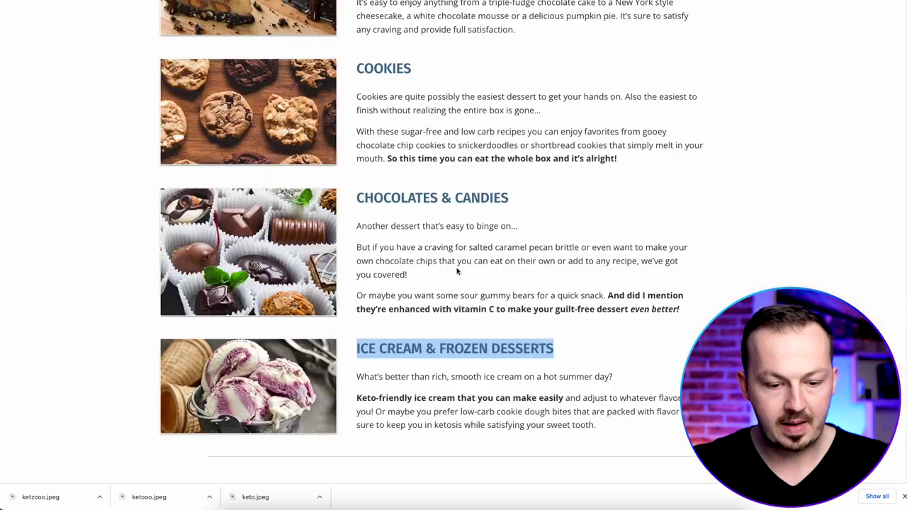
Copy the "Cake & Pastries" heading from the sales page and paste it over the Delicious Cupcakes heading.
scroll(426, 238, up, 5)
drag(466, 245, 354, 249)
key(ctrl+c)
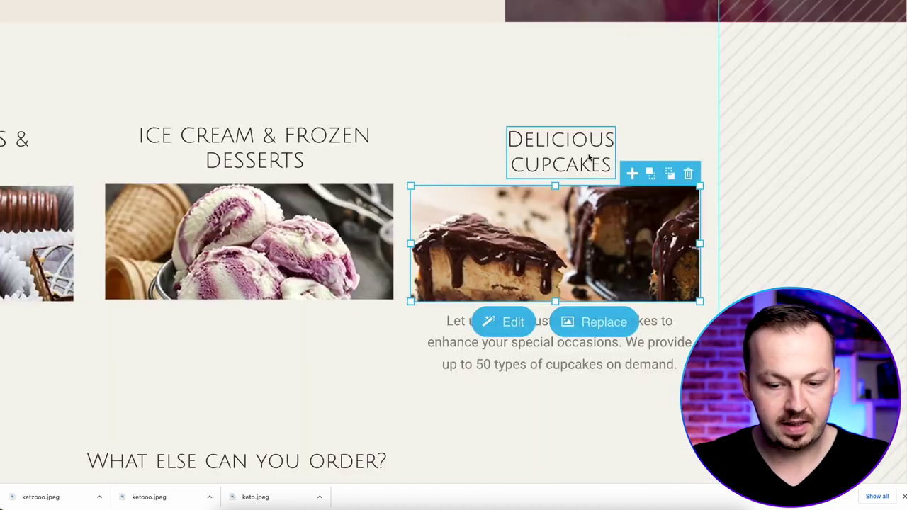
double_click(588, 156)
key(ctrl+v)
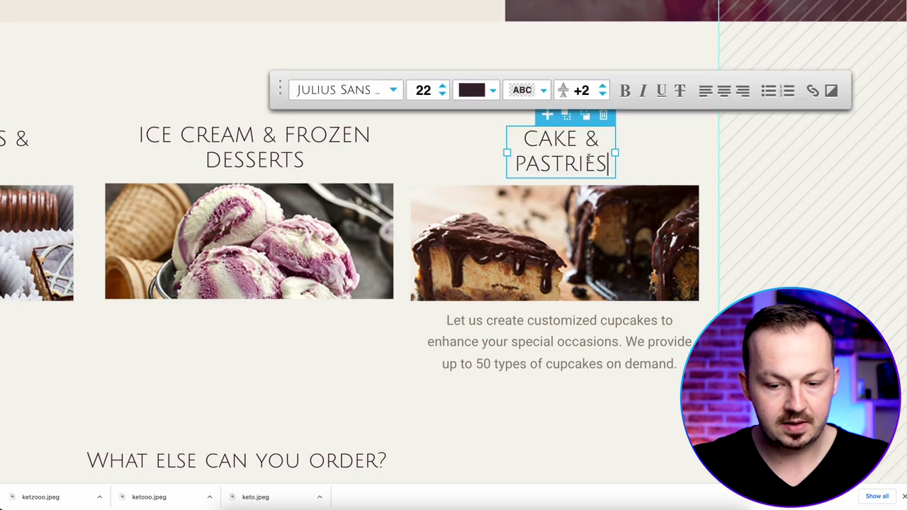
Widen the Cake & Pastries heading box on both sides and delete the cupcakes description below the picture.
drag(612, 152, 656, 151)
drag(507, 151, 479, 152)
click(531, 358)
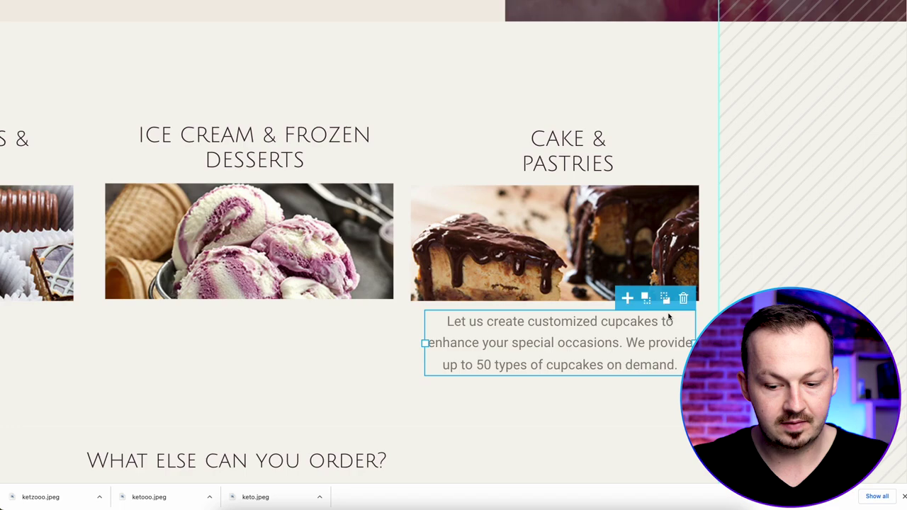
Delete all the dessert icons and their labels, from Muffins to Desserts, below the "What else can you order?" text.
key(ctrl+minus)
scroll(669, 316, down, 5)
scroll(506, 272, up, 1)
scroll(461, 265, down, 1)
click(516, 250)
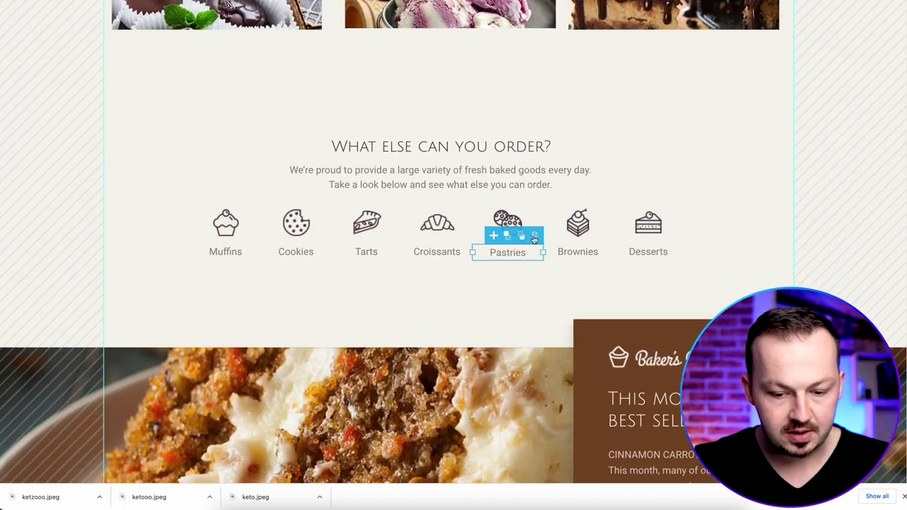
click(508, 224)
click(516, 203)
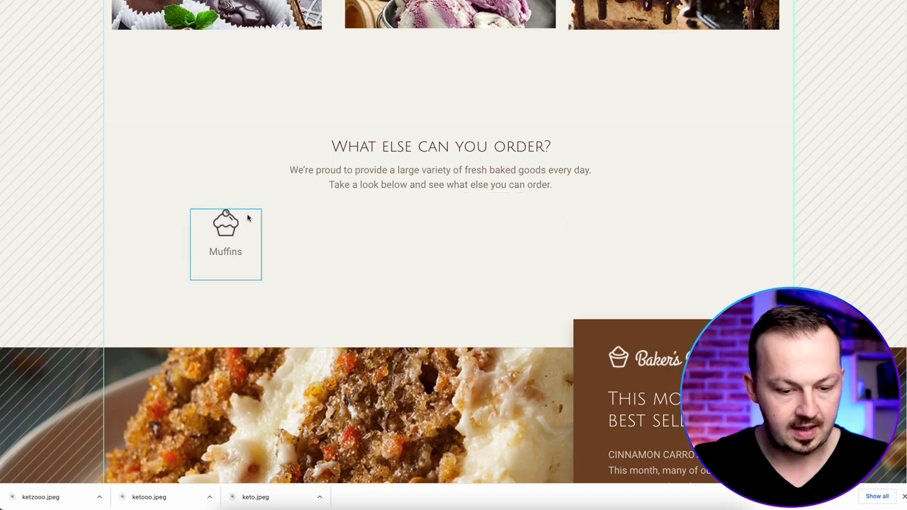
click(252, 223)
click(255, 221)
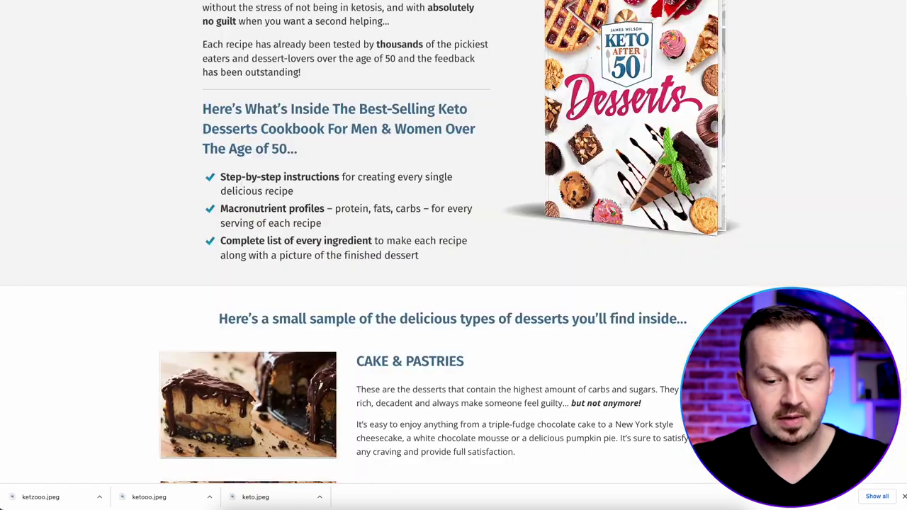
Copy the sales page heading "Here's What's Inside The Best-Selling Keto Desserts Cookbook For Men & Women Over The Age of 50…".
scroll(333, 238, up, 2)
scroll(332, 237, down, 1)
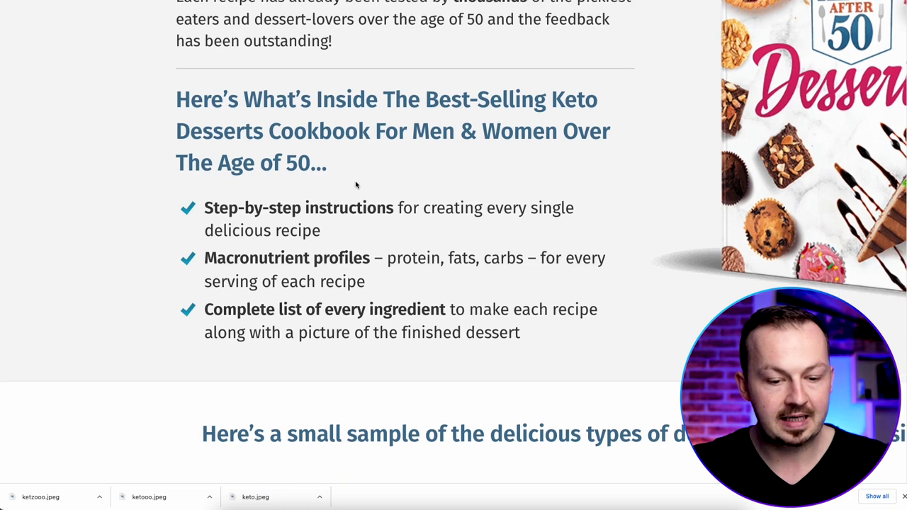
drag(354, 175, 130, 92)
key(ctrl+c)
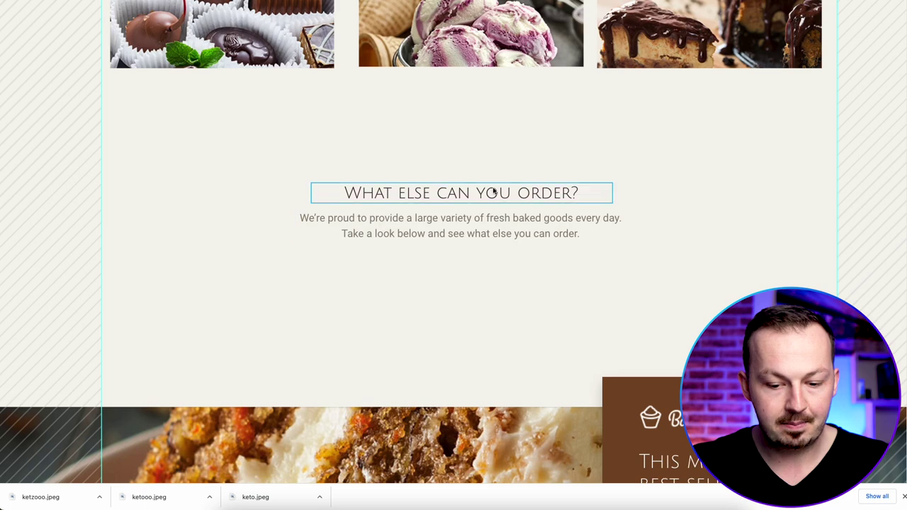
Paste the cookbook heading over "What else can you order?", widen it to two lines, and move the paragraph down clear of it.
double_click(538, 193)
key(ctrl+v)
drag(312, 221, 191, 202)
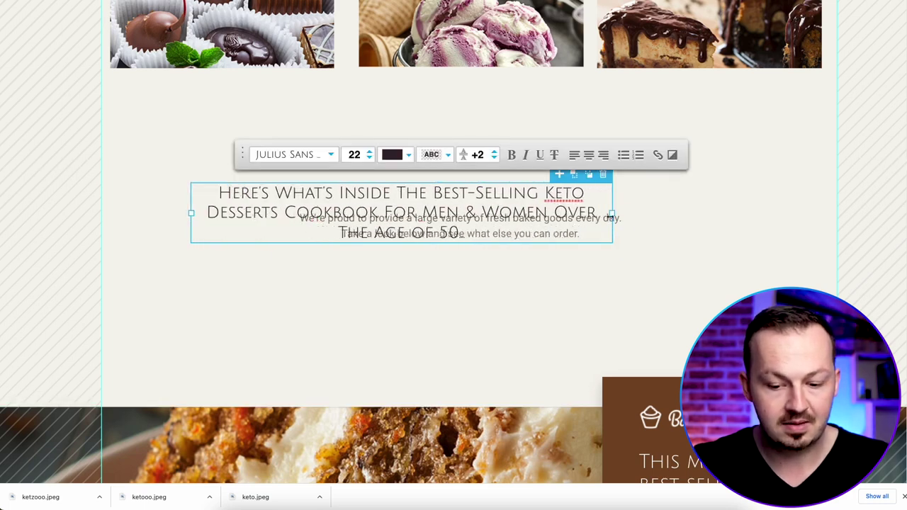
drag(612, 213, 777, 204)
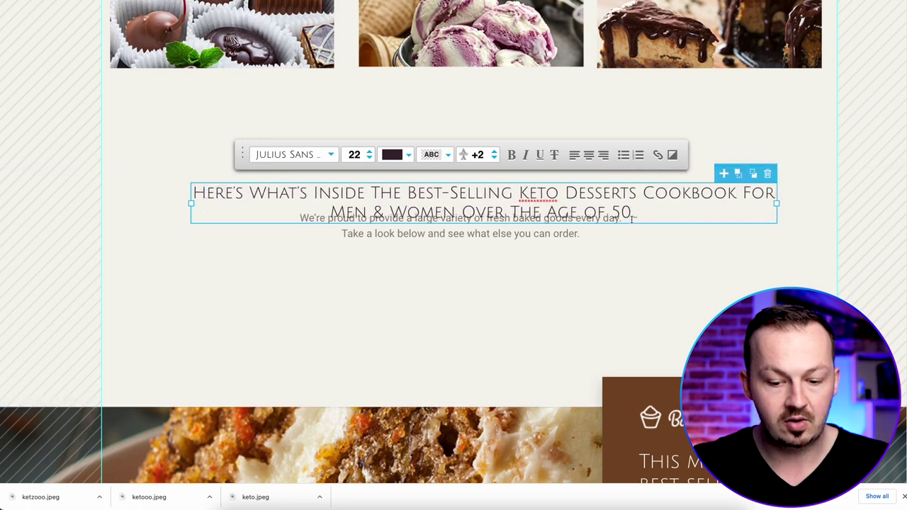
click(544, 236)
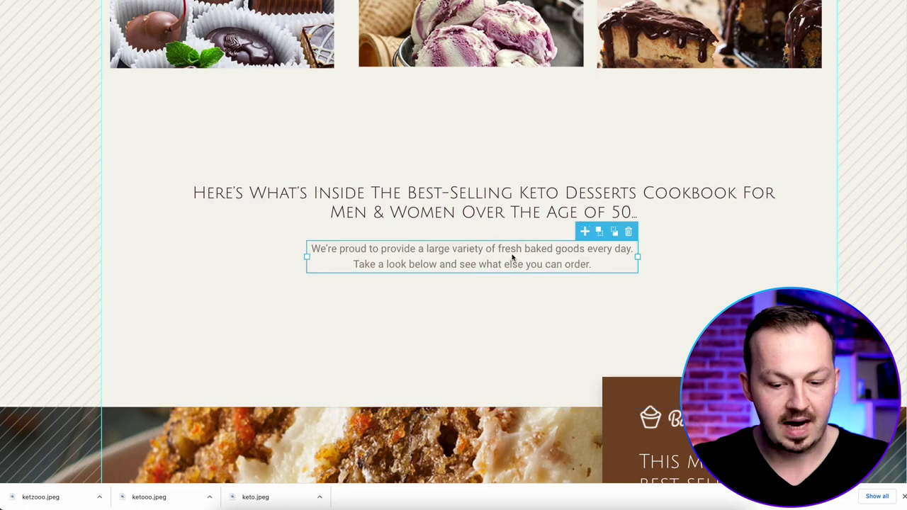
Replace the "We're proud to provide" paragraph with the sales page's three checkmarked cookbook points and widen its text box.
key(ctrl+Tab)
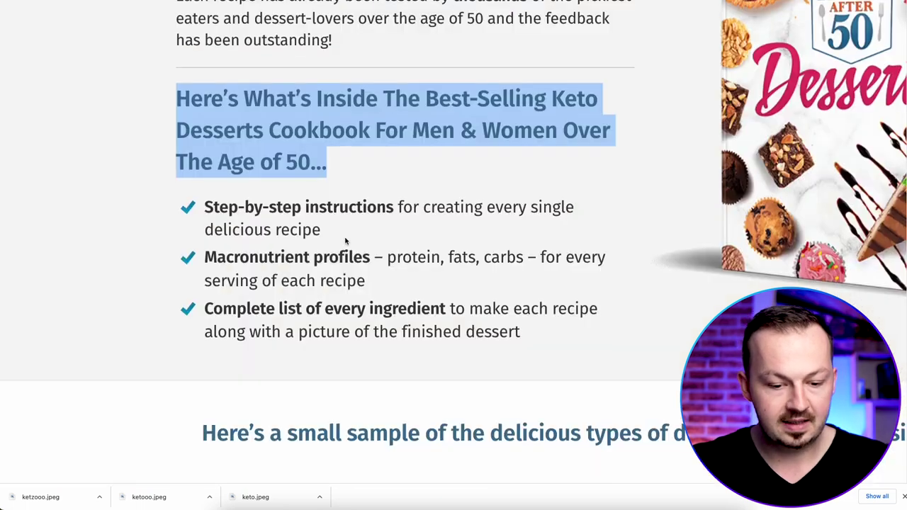
drag(522, 234, 198, 104)
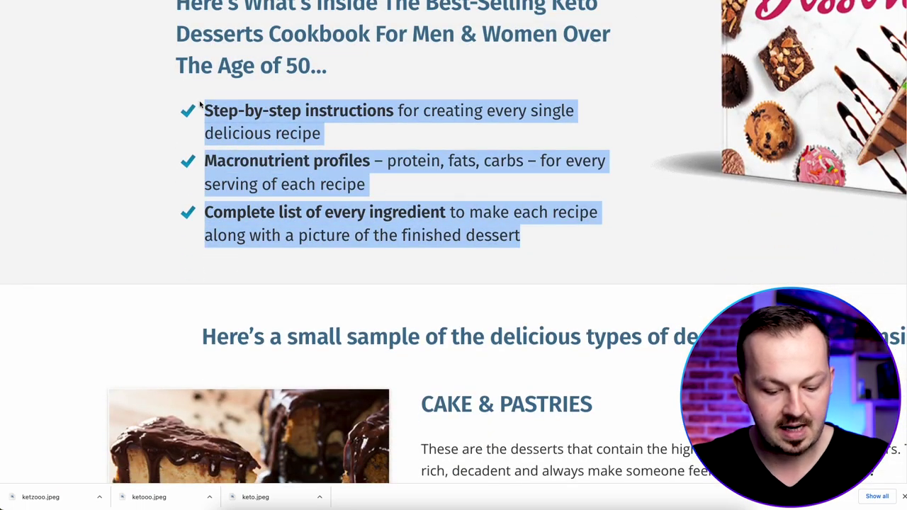
key(ctrl+c)
key(ctrl+Tab)
double_click(518, 263)
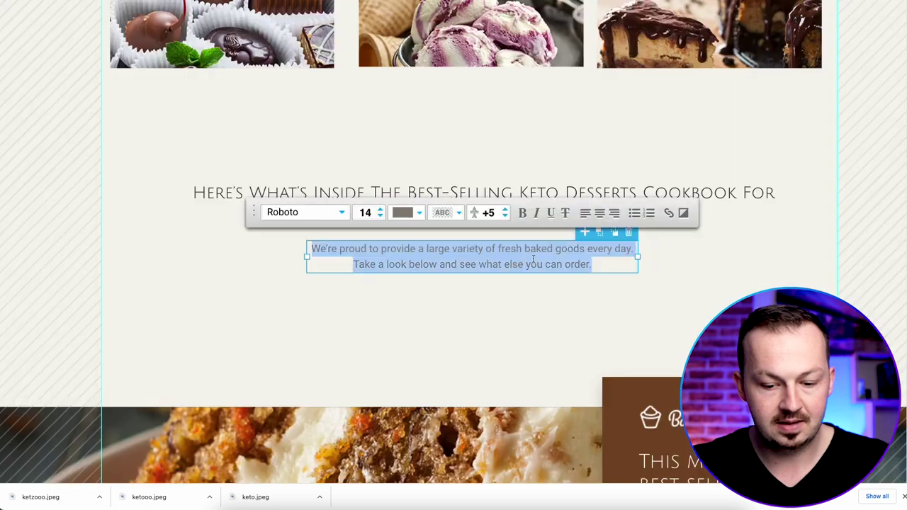
key(ctrl+v)
drag(302, 281, 194, 280)
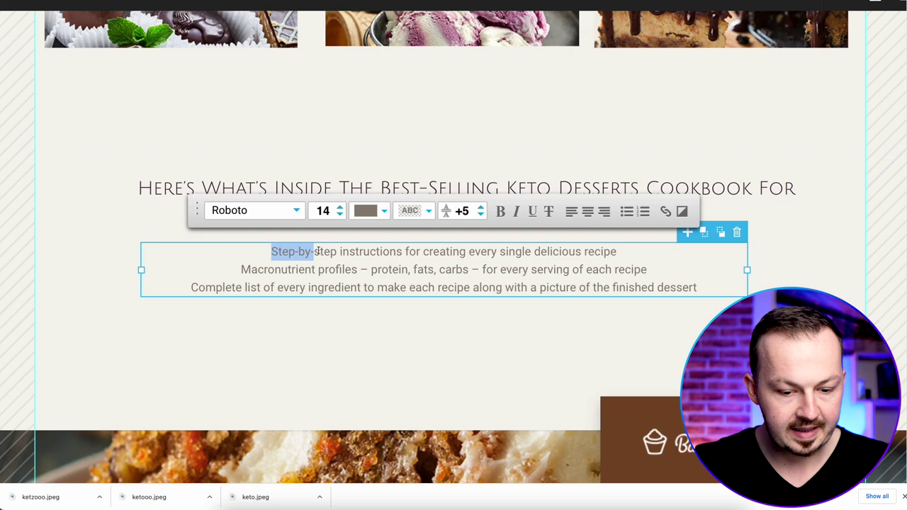
Make "Step-by-step", "Macronutrient profiles" and "Complete list of every ingredient" bold in the pasted text.
drag(317, 251, 337, 251)
click(500, 212)
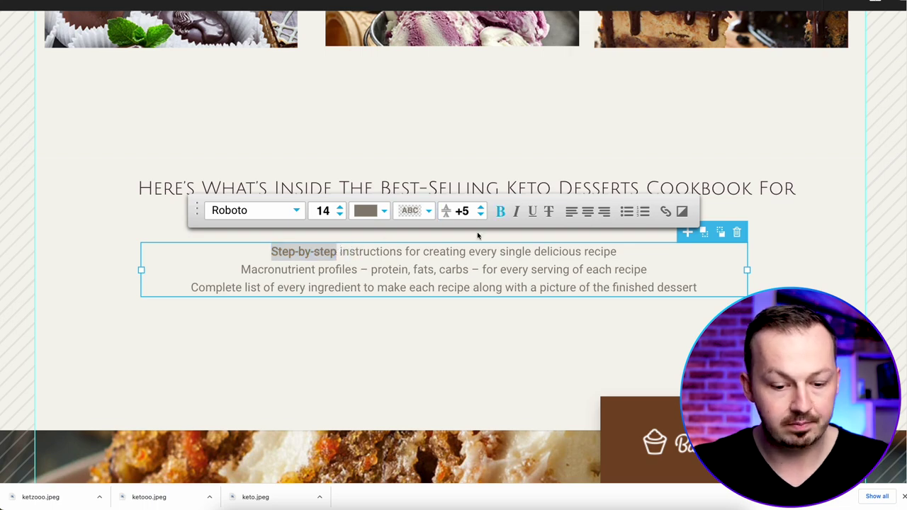
drag(243, 270, 358, 270)
click(500, 211)
drag(187, 288, 360, 288)
click(500, 211)
click(536, 295)
click(510, 225)
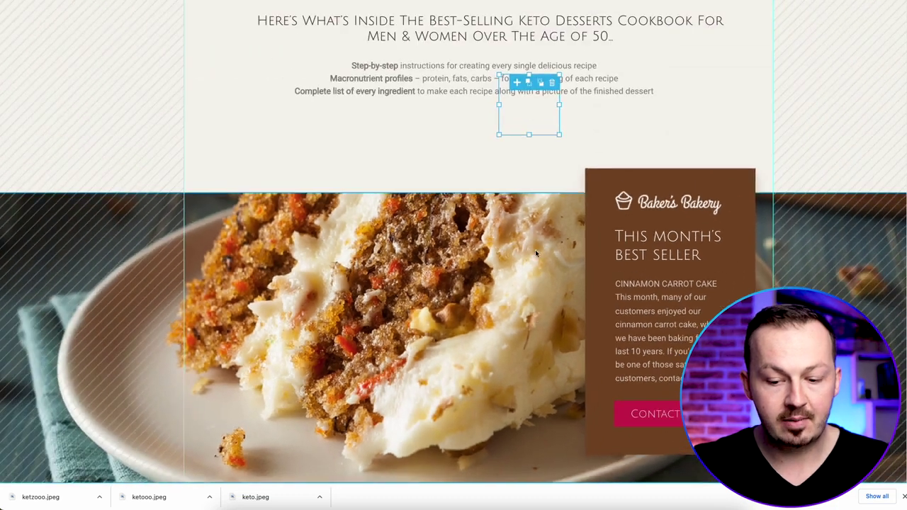
Delete the Baker's Bakery logo and the contact button from the brown best-seller box.
click(673, 204)
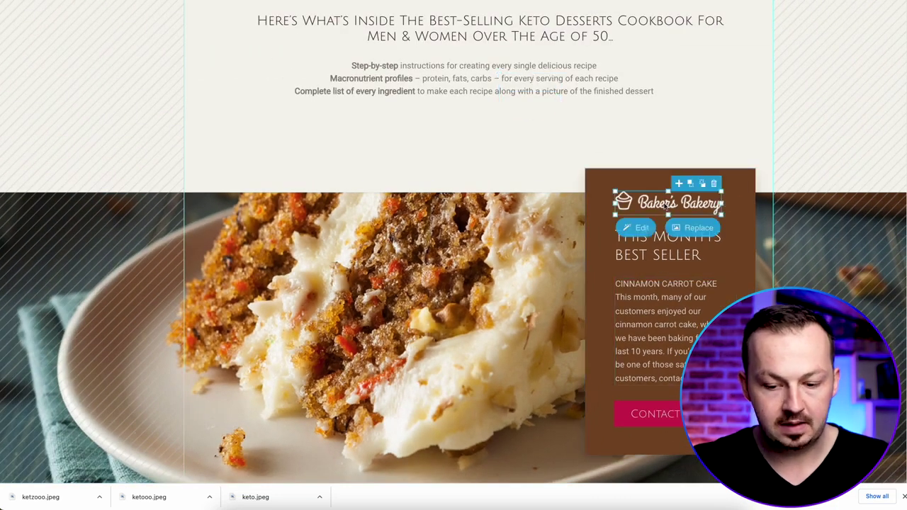
click(714, 186)
click(657, 415)
key(Delete)
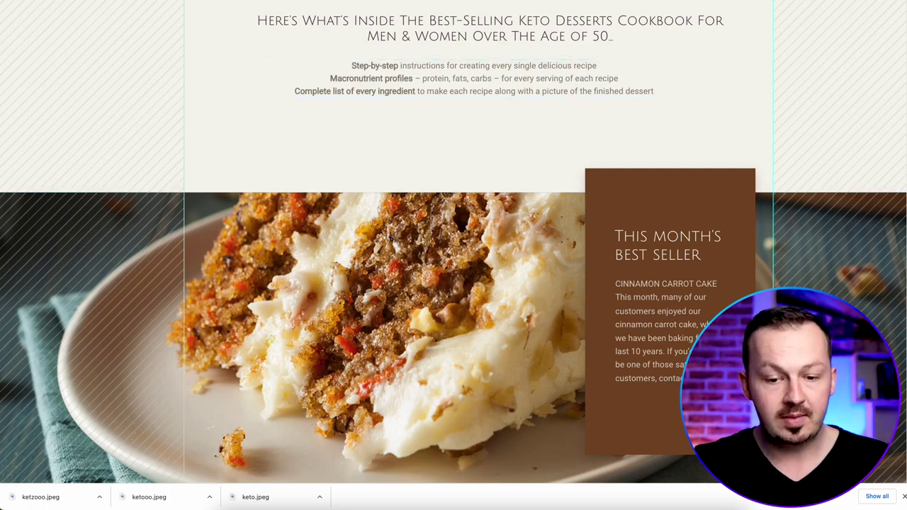
Replace the "This month's best seller" heading with the sales page's "On top of all that, through the Keto After 50 Desserts…" heading.
key(ctrl+Tab)
scroll(482, 165, down, 15)
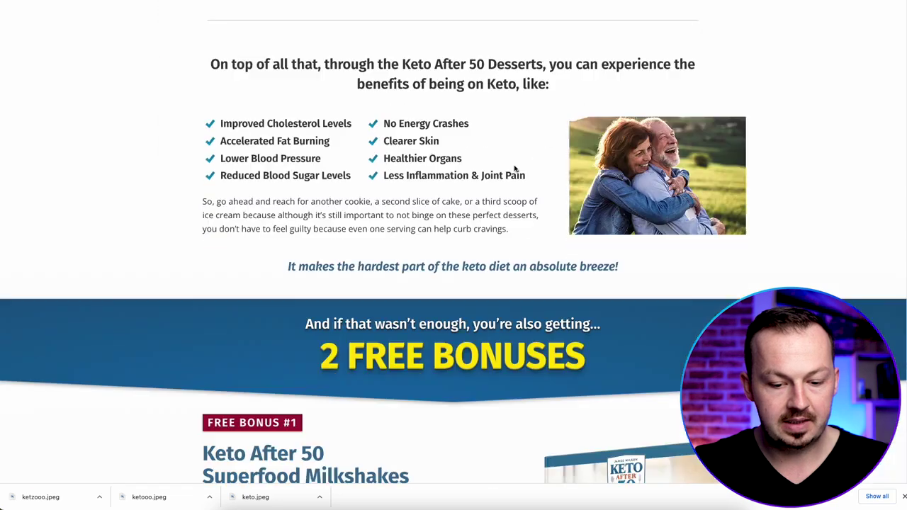
scroll(515, 168, down, 1)
scroll(508, 174, up, 3)
drag(556, 214, 211, 186)
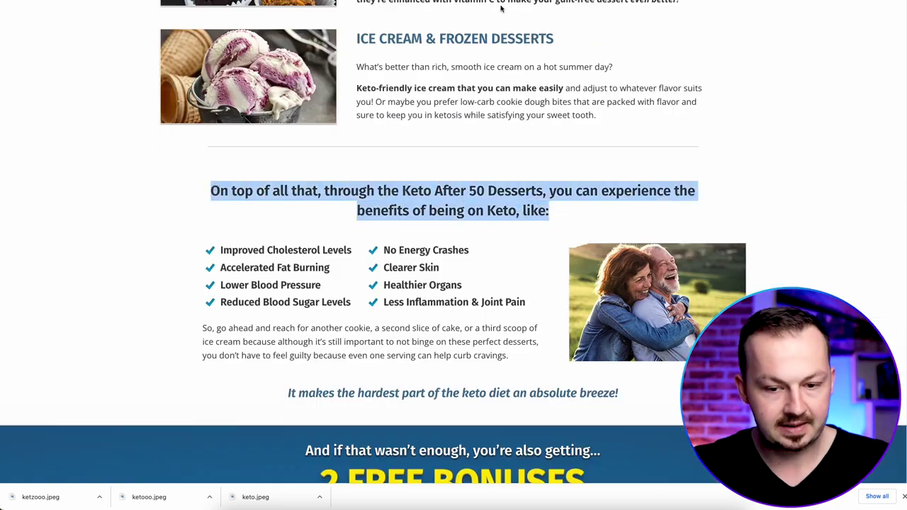
key(ctrl+Tab)
triple_click(659, 241)
key(super+v)
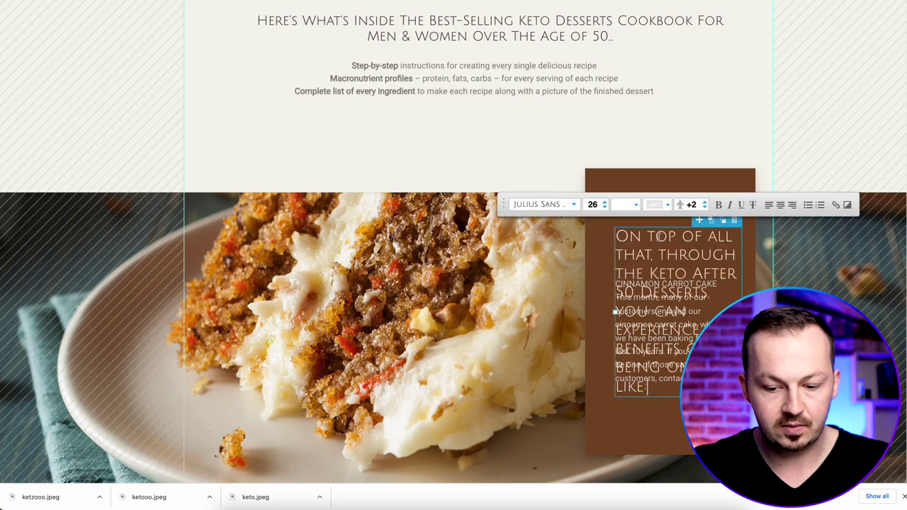
Widen the brown box over the carrot cake picture and stretch its heading across the box to four lines.
click(588, 312)
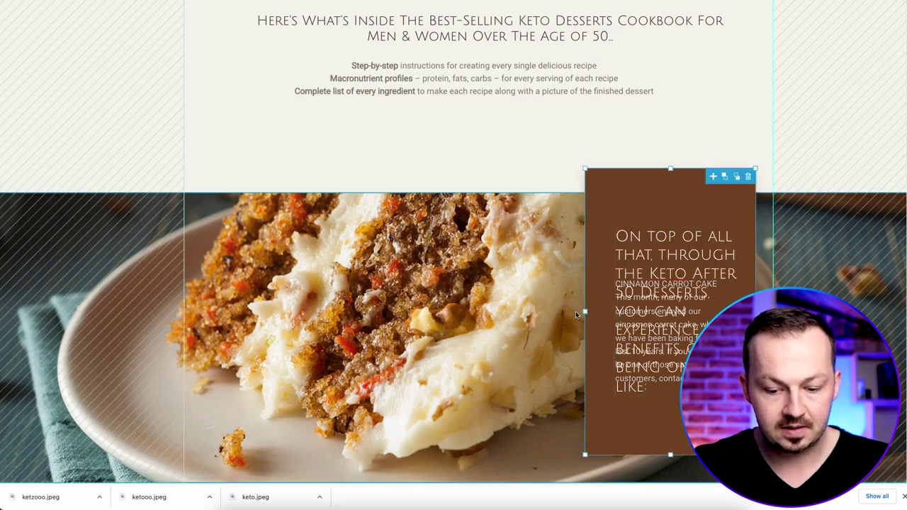
drag(585, 311, 441, 312)
click(599, 312)
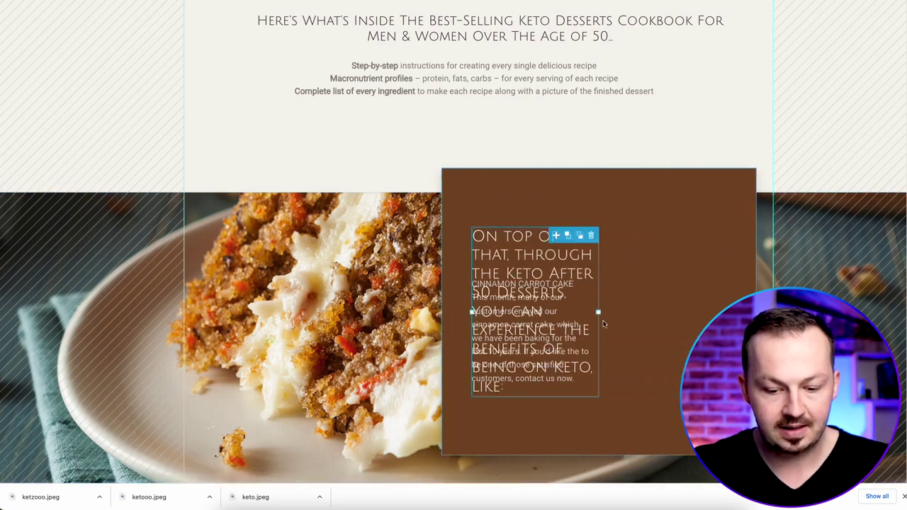
drag(599, 312, 747, 265)
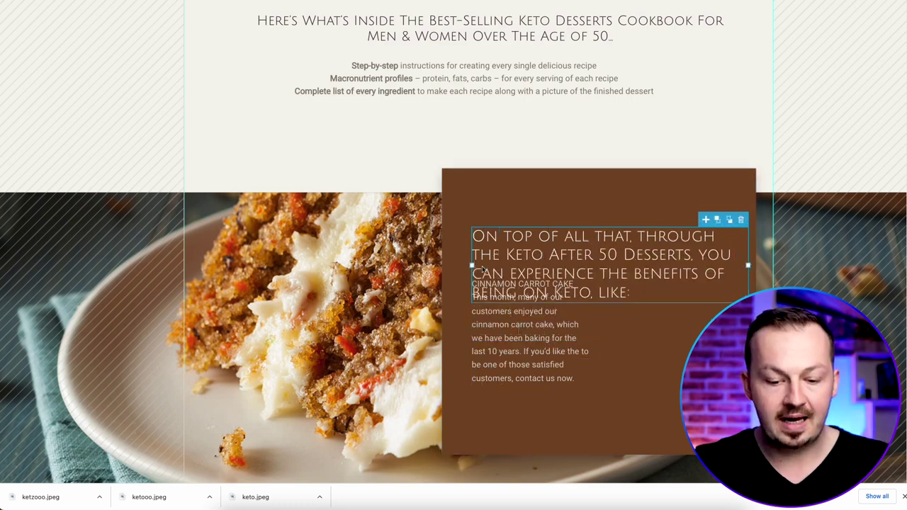
drag(469, 267, 467, 266)
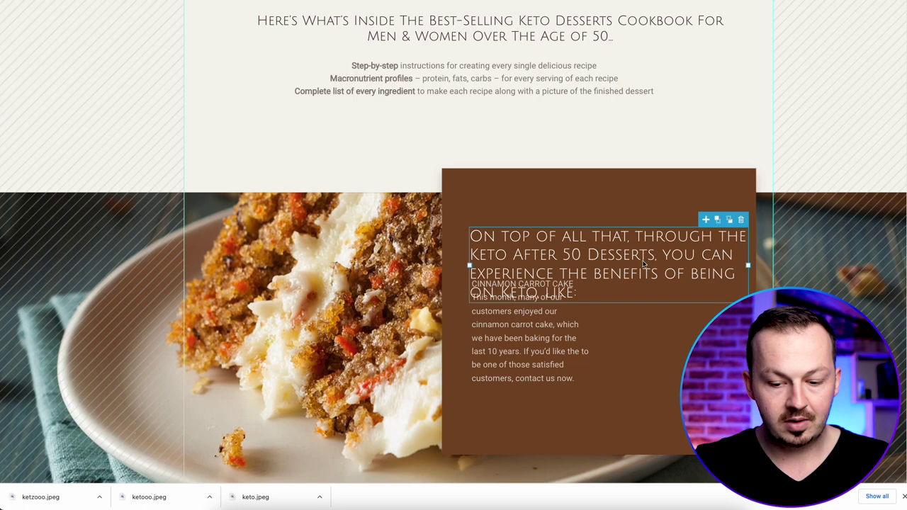
Move the "On top of all that" heading up above the Cinnamon Carrot Cake text and make it bold.
drag(676, 241, 671, 196)
triple_click(673, 198)
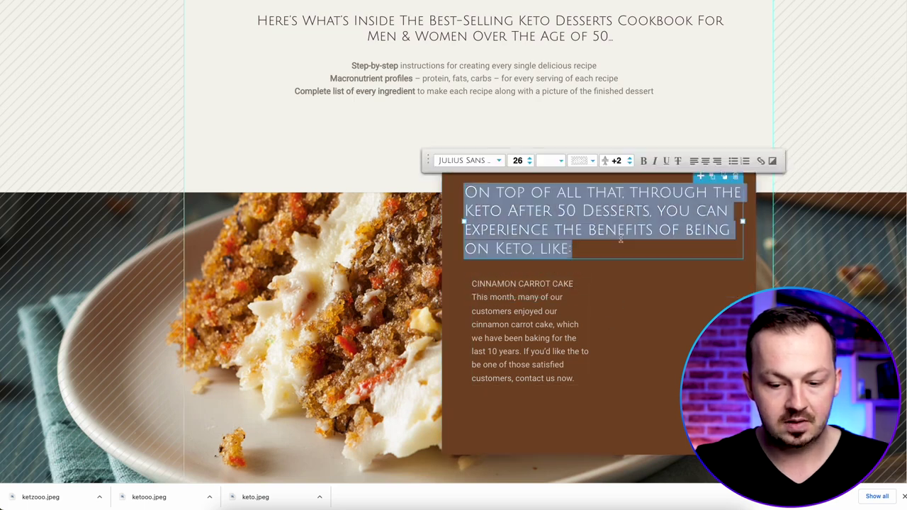
click(642, 163)
Replace the Cinnamon Carrot Cake text with the sales page's benefits list, from Improved Cholesterol Levels to Less Inflammation & Joint Pain.
click(617, 290)
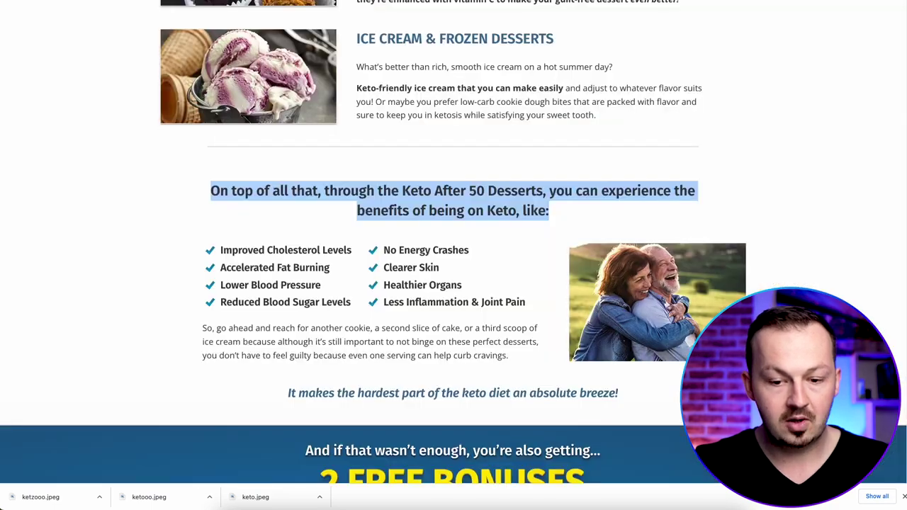
scroll(436, 190, down, 1)
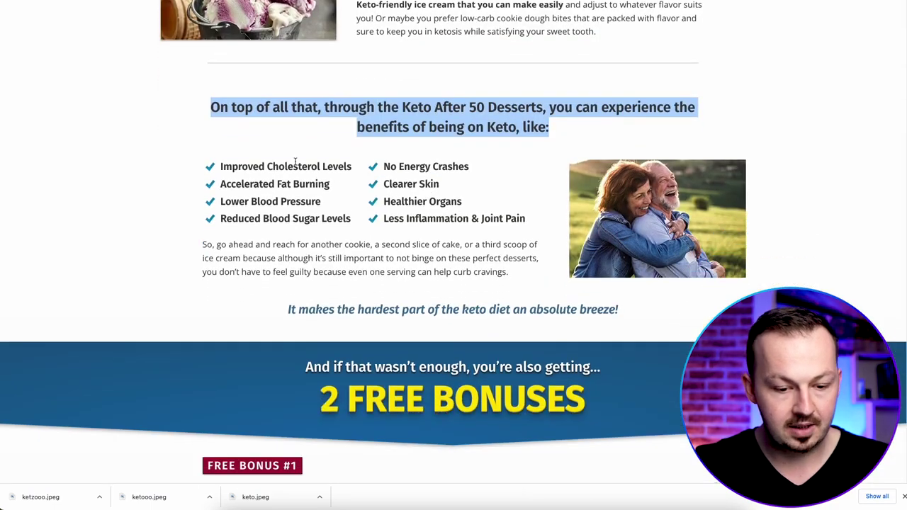
drag(225, 160, 530, 221)
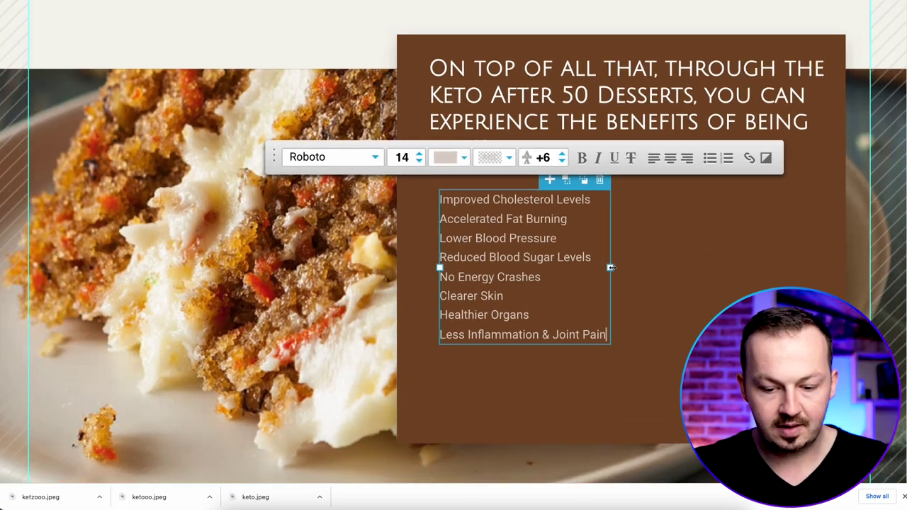
Widen the benefits text box to nearly the full width of the brown box and format its eight lines as a bulleted list.
drag(610, 267, 834, 267)
drag(626, 336, 447, 200)
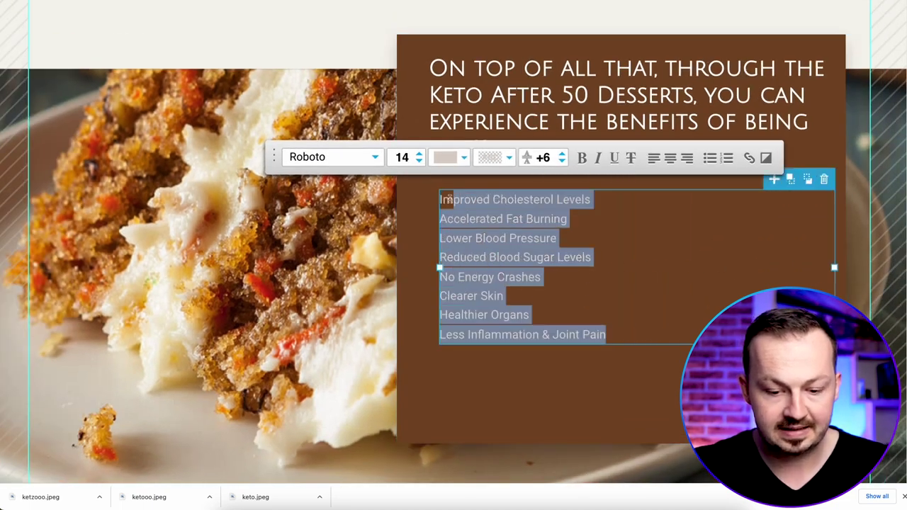
click(710, 158)
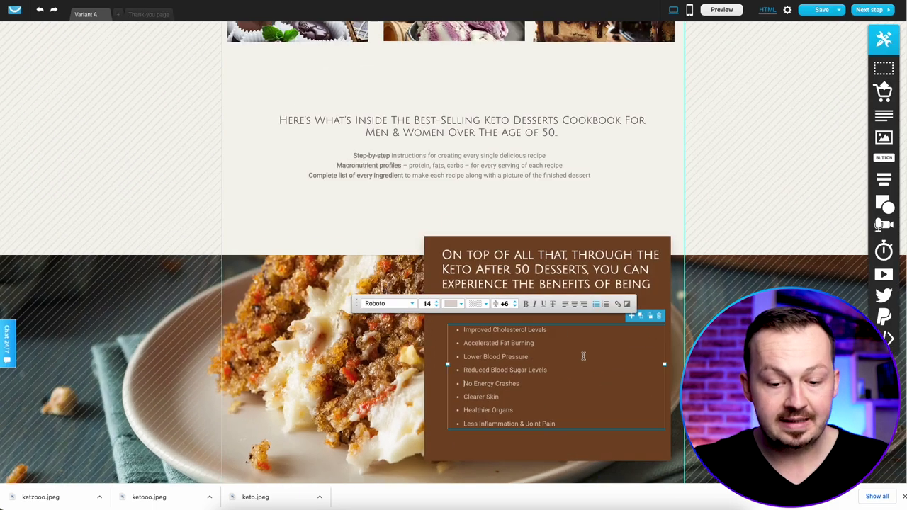
Save the Keto After 50 Desserts book cover picture from the sales page as dessert-book.png.
scroll(551, 363, up, 10)
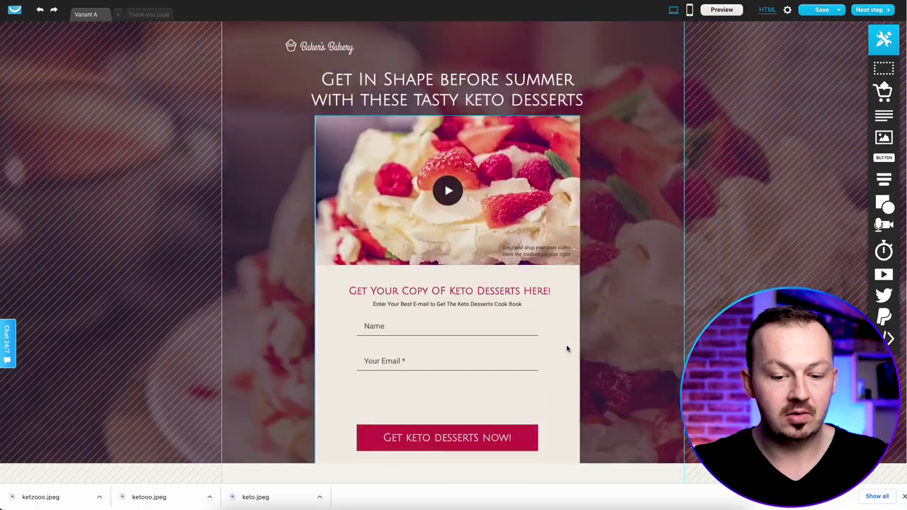
scroll(624, 352, down, 5)
scroll(626, 355, up, 5)
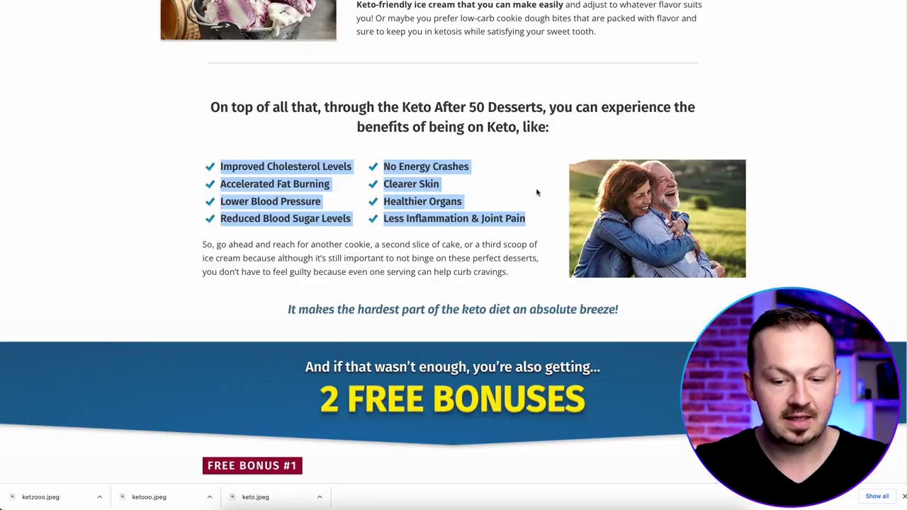
scroll(540, 251, up, 15)
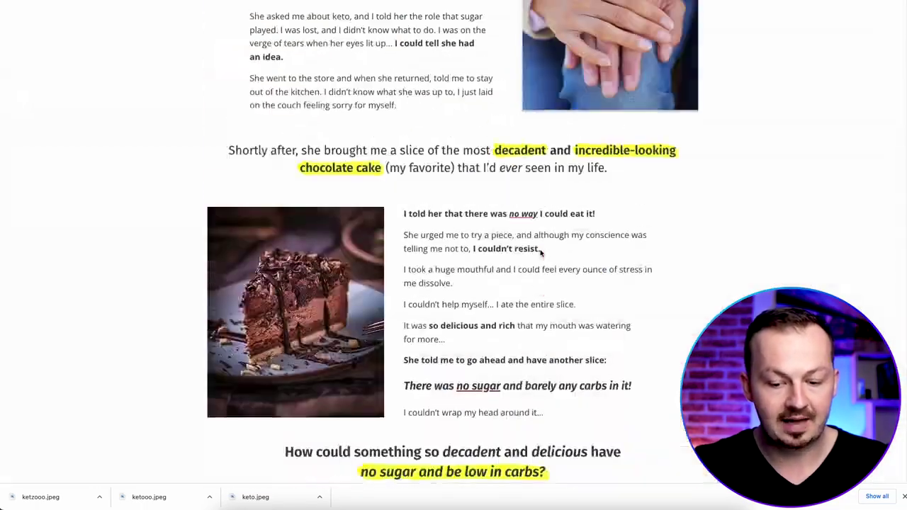
scroll(532, 265, down, 6)
scroll(532, 265, down, 5)
scroll(502, 251, up, 3)
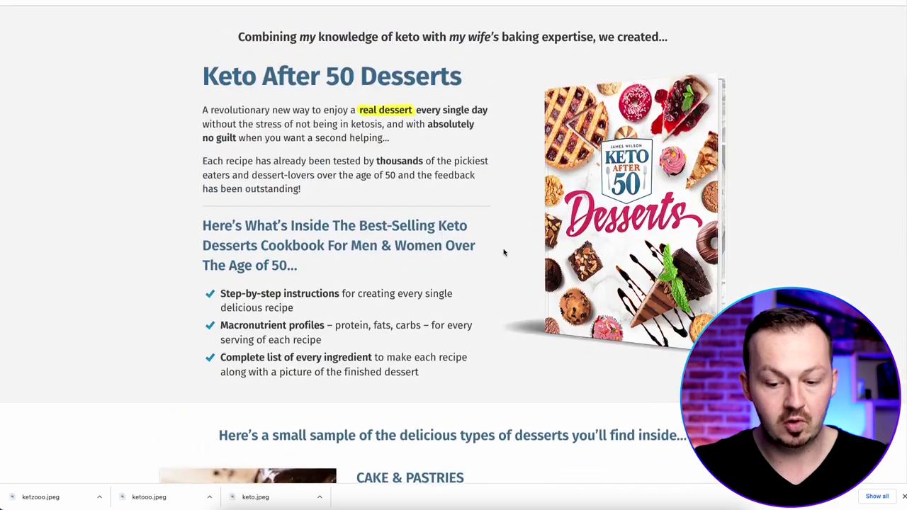
right_click(643, 199)
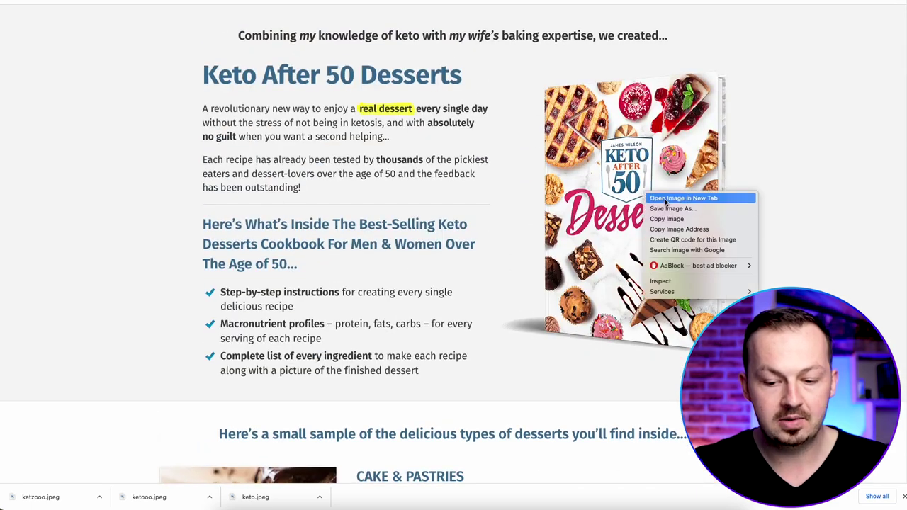
right_click(484, 205)
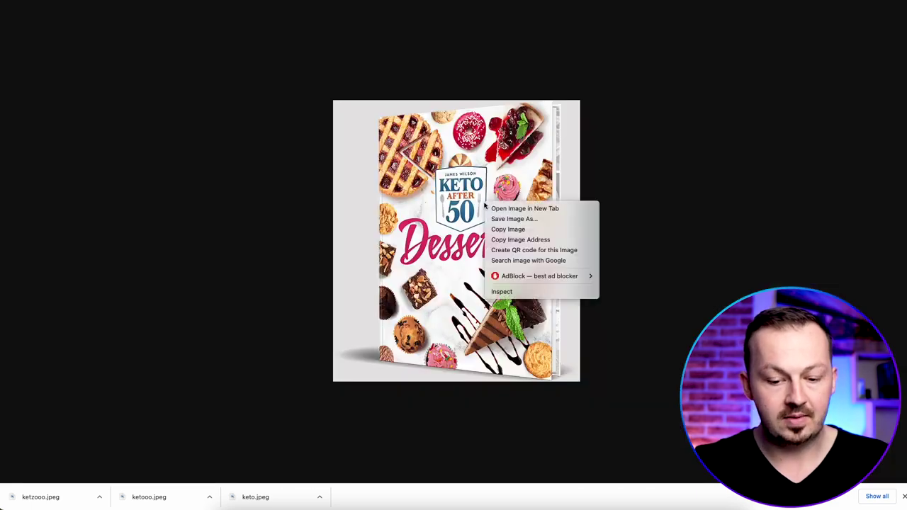
click(534, 222)
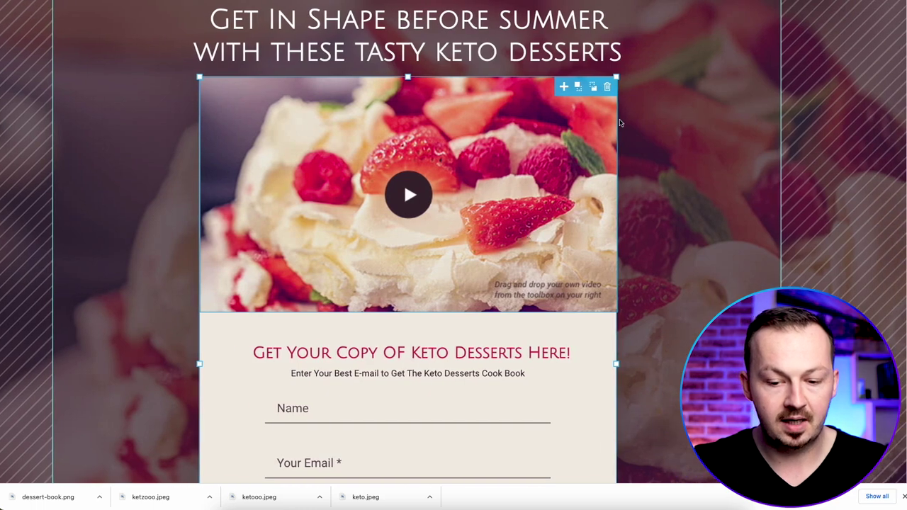
Delete the video placeholder above the sign-up form and insert an image there, enlarged to the form box's full width.
click(643, 87)
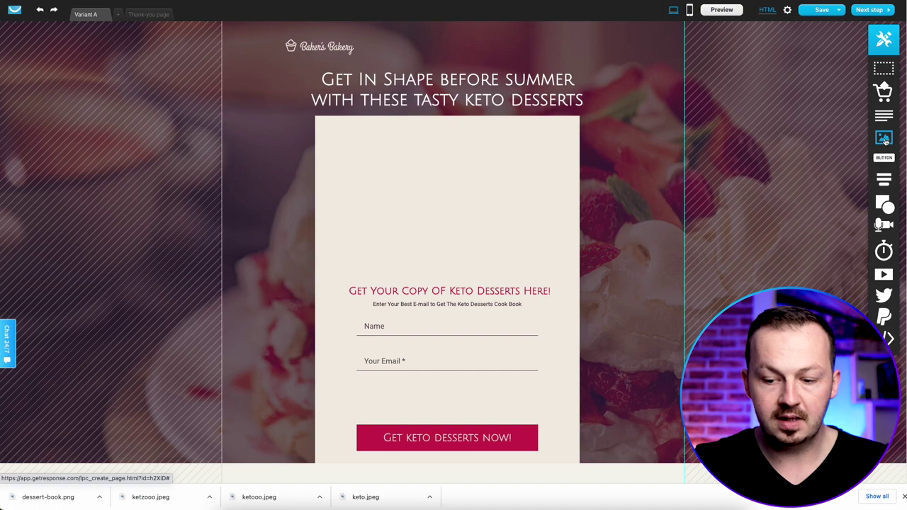
drag(884, 139, 455, 191)
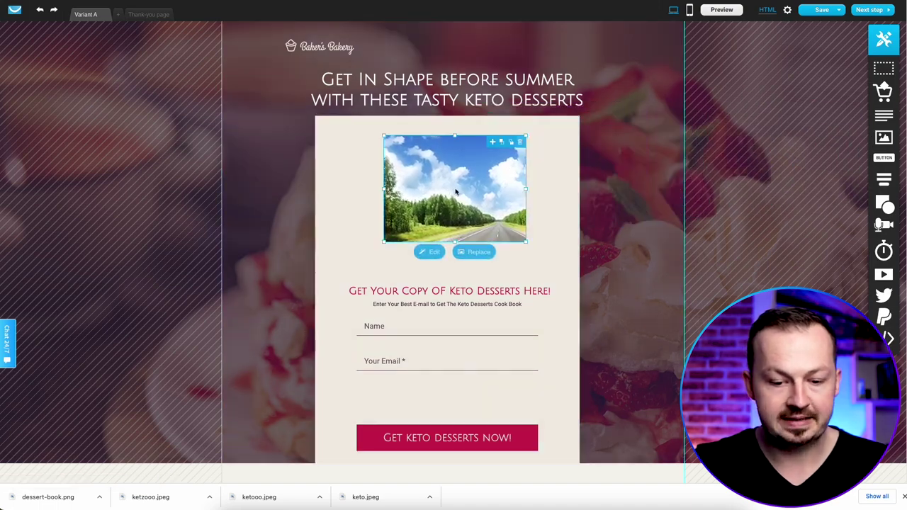
drag(383, 241, 314, 293)
drag(525, 134, 530, 158)
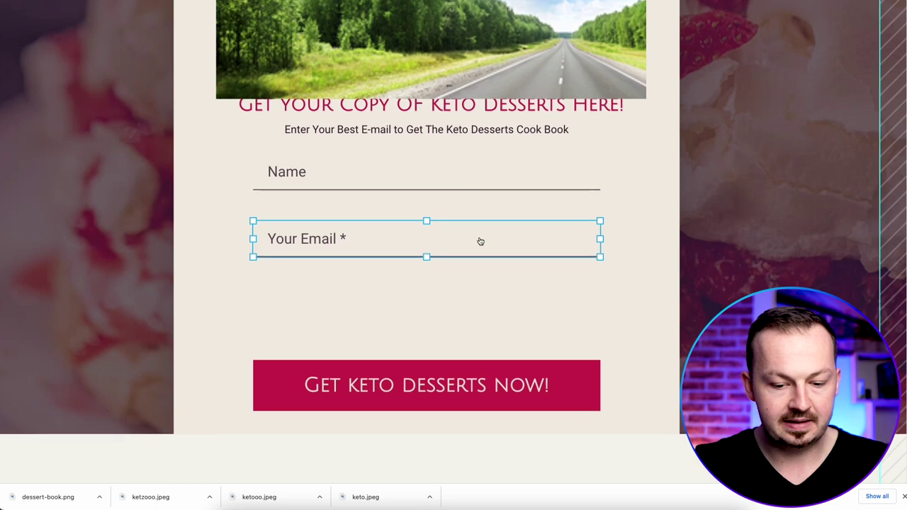
Move the Your Email and Name fields down towards the form's button to make room for the enlarged image.
drag(480, 241, 482, 313)
drag(472, 170, 473, 207)
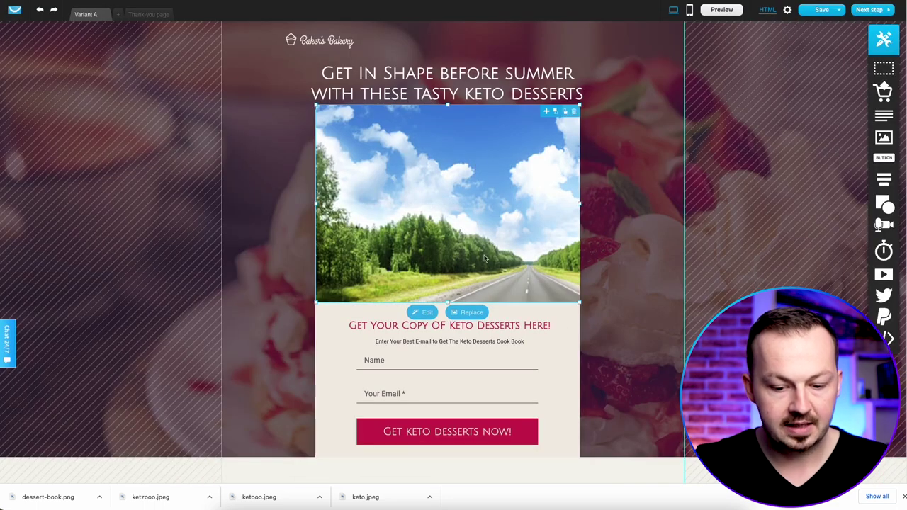
Replace the road placeholder picture with the Keto After 50 Desserts book cover and enlarge the cover within its frame.
click(479, 312)
click(808, 141)
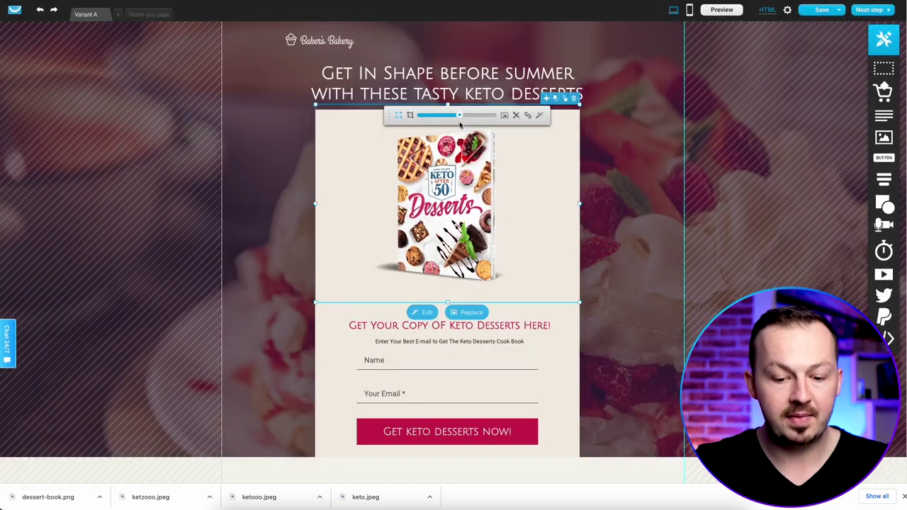
drag(462, 124, 476, 126)
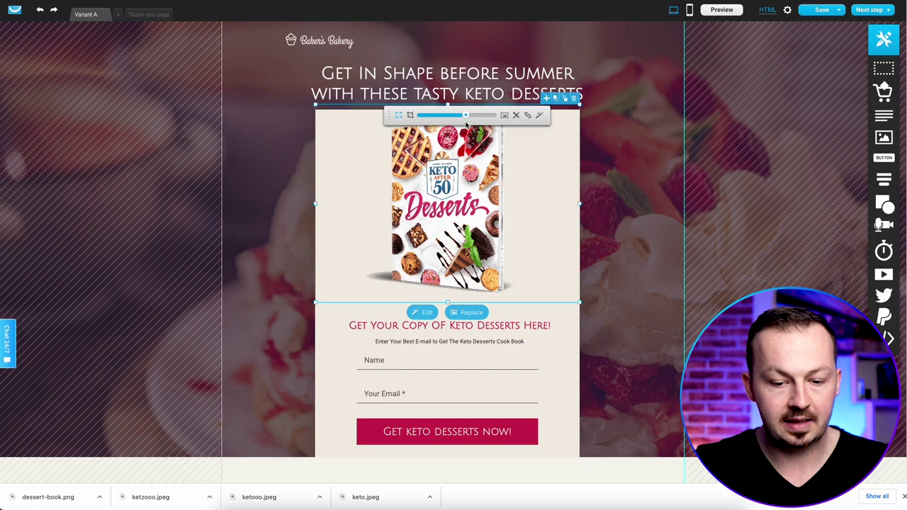
click(628, 170)
Review the customized page from the headline and book cover form down through the dessert categories and cookbook contents.
scroll(632, 179, down, 1)
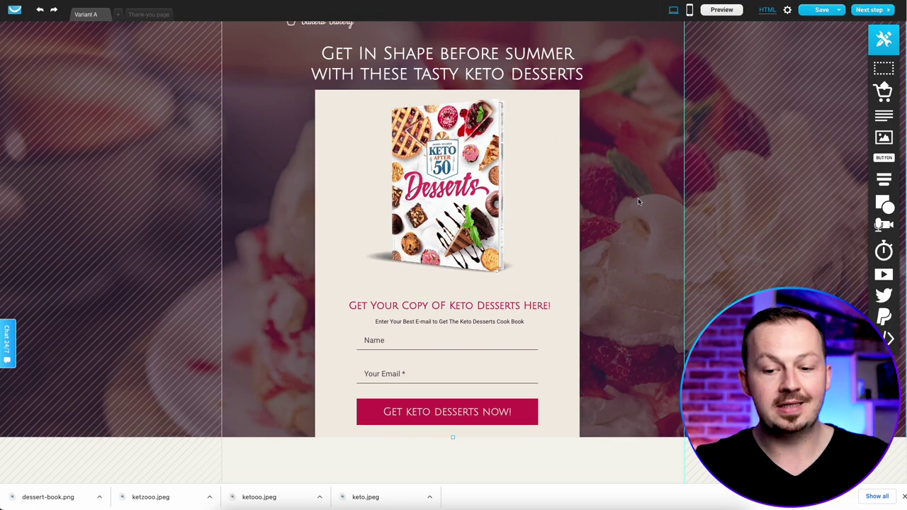
scroll(637, 201, up, 1)
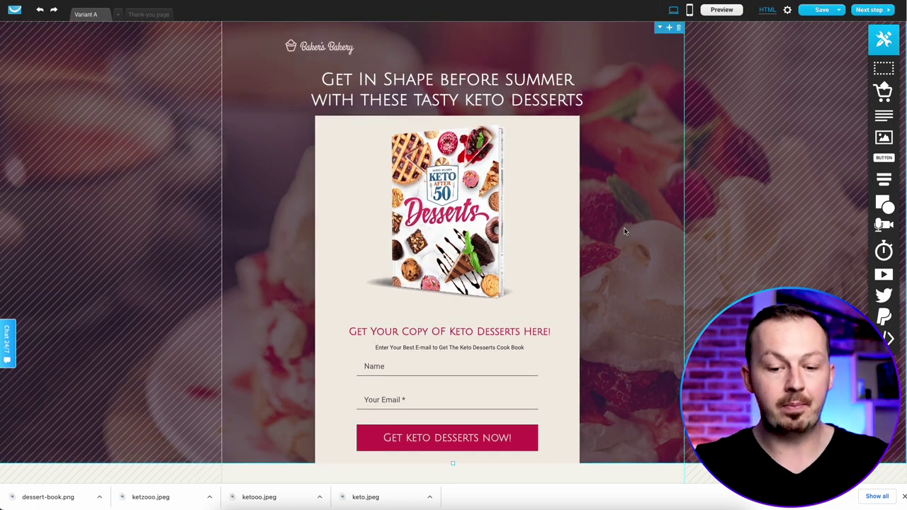
scroll(635, 237, down, 1)
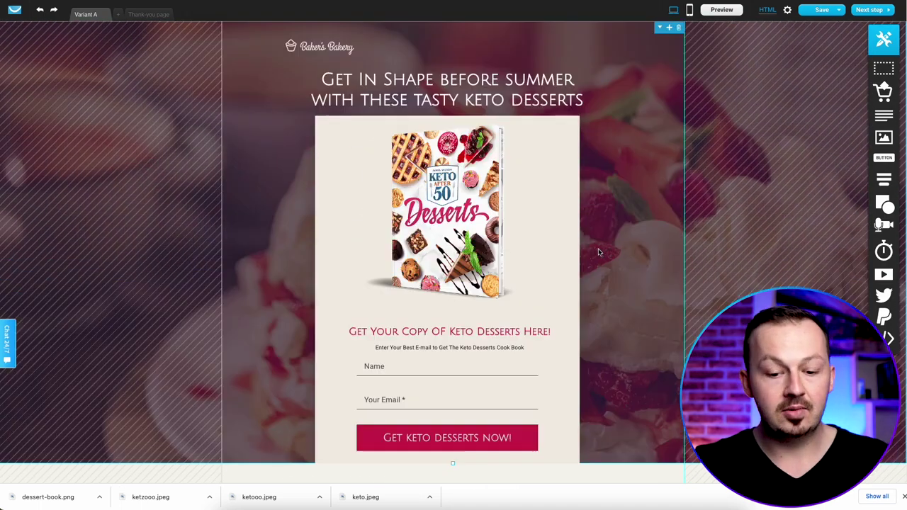
scroll(633, 214, down, 3)
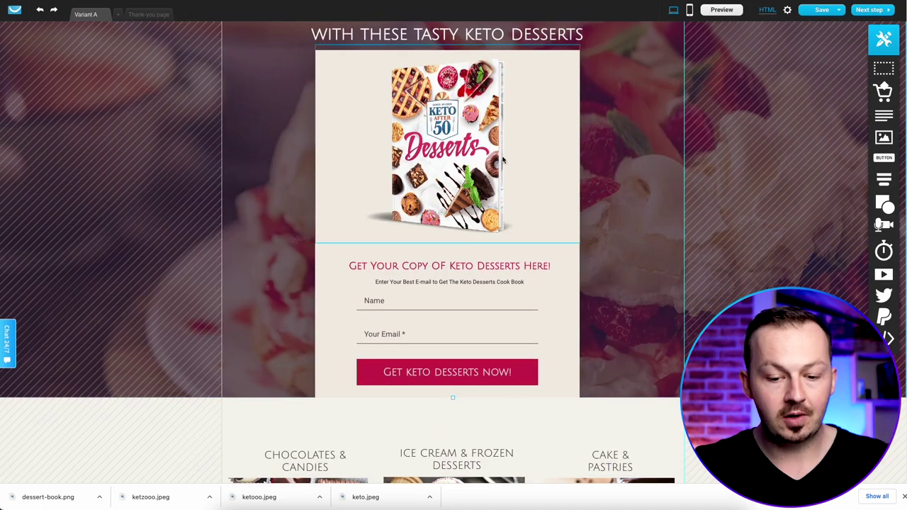
scroll(627, 188, down, 5)
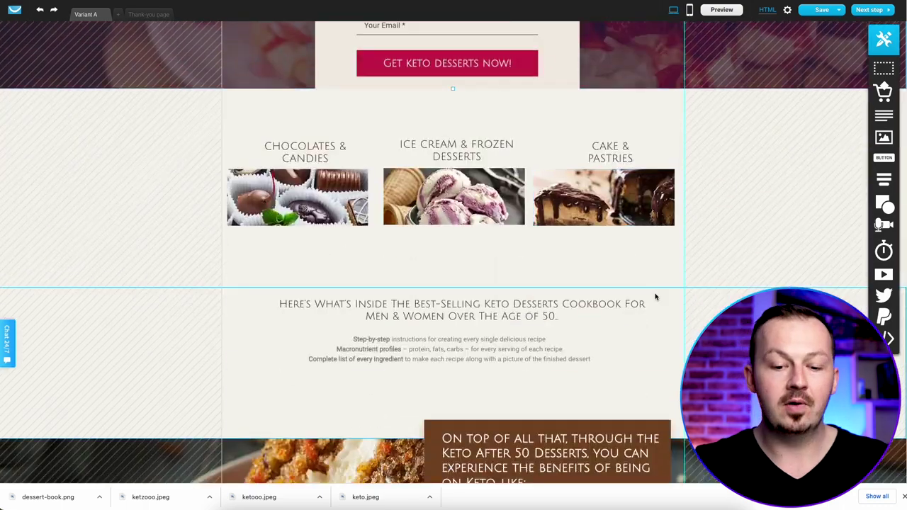
scroll(510, 279, up, 4)
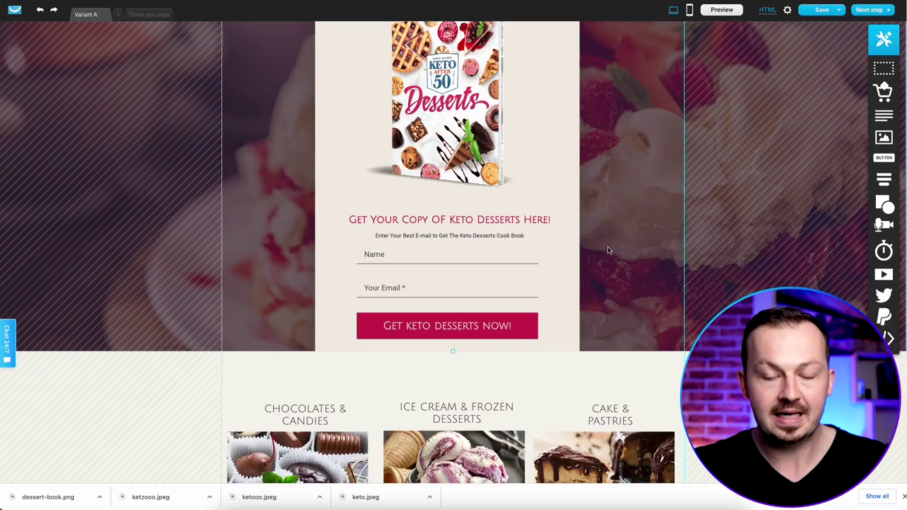
scroll(613, 265, up, 1)
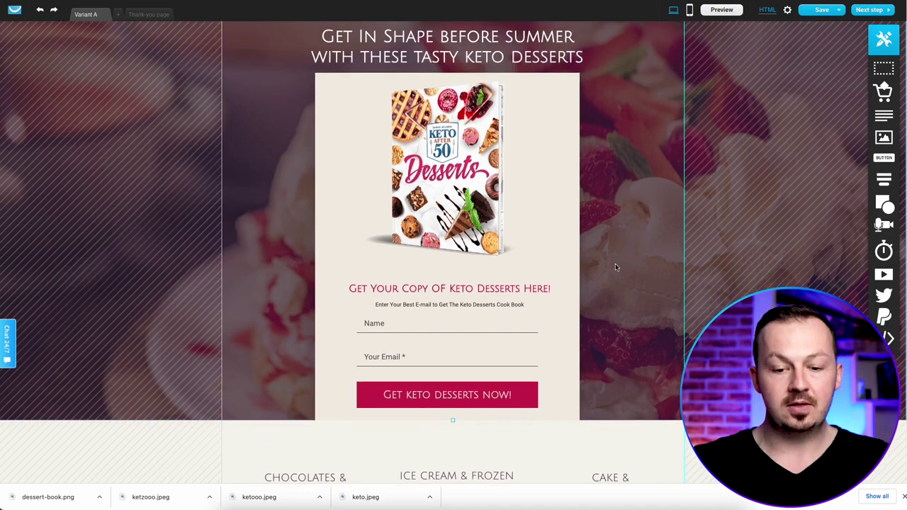
scroll(615, 267, down, 3)
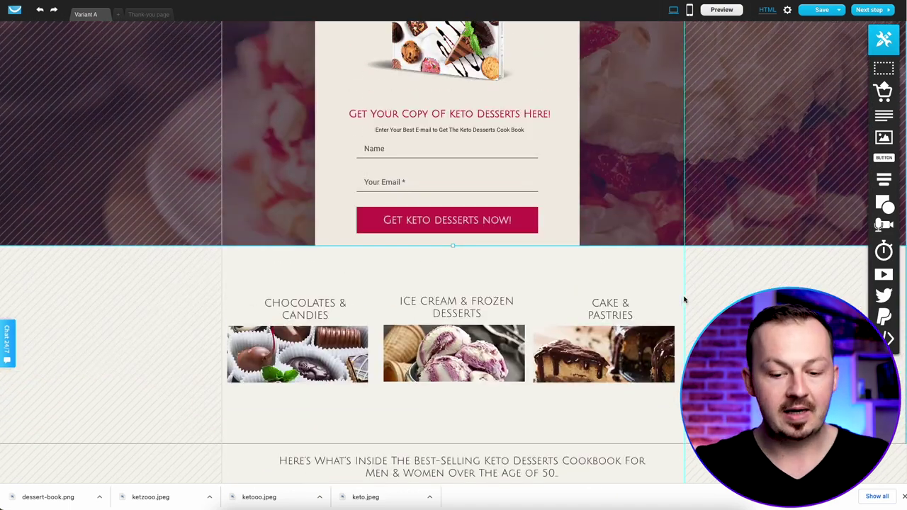
scroll(613, 318, down, 4)
scroll(614, 320, up, 3)
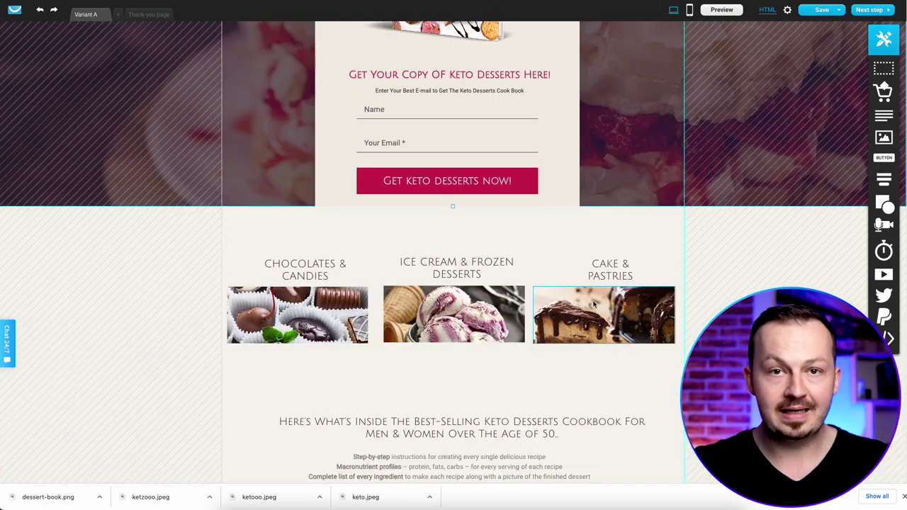
scroll(565, 292, down, 3)
scroll(561, 288, up, 6)
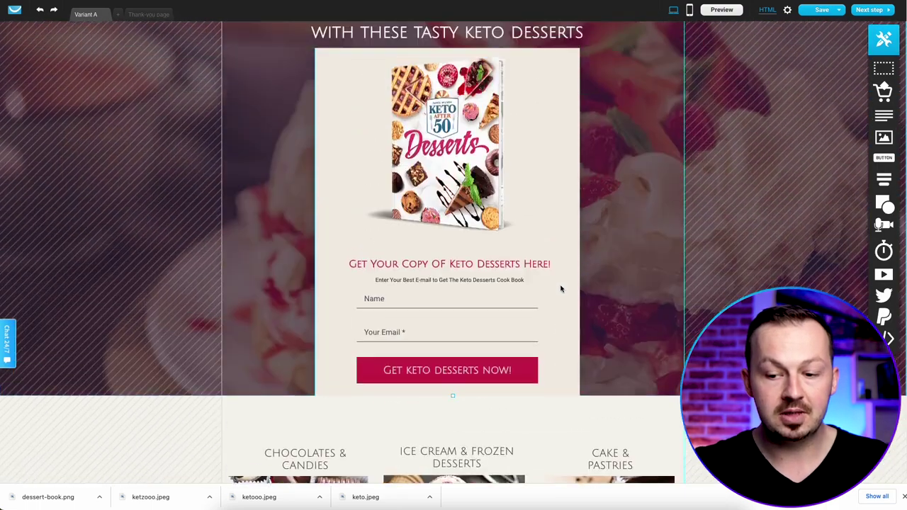
Proceed to the landing page settings without generating mobile versions.
click(874, 10)
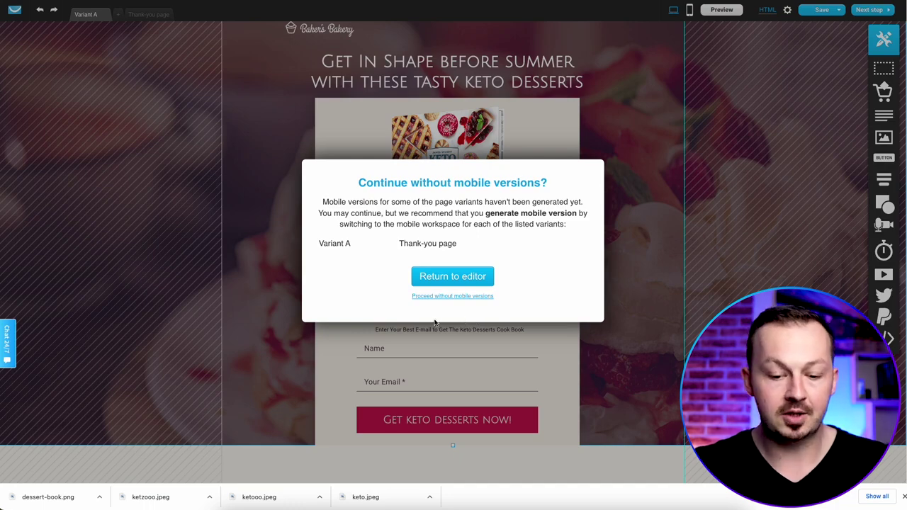
scroll(453, 327, down, 5)
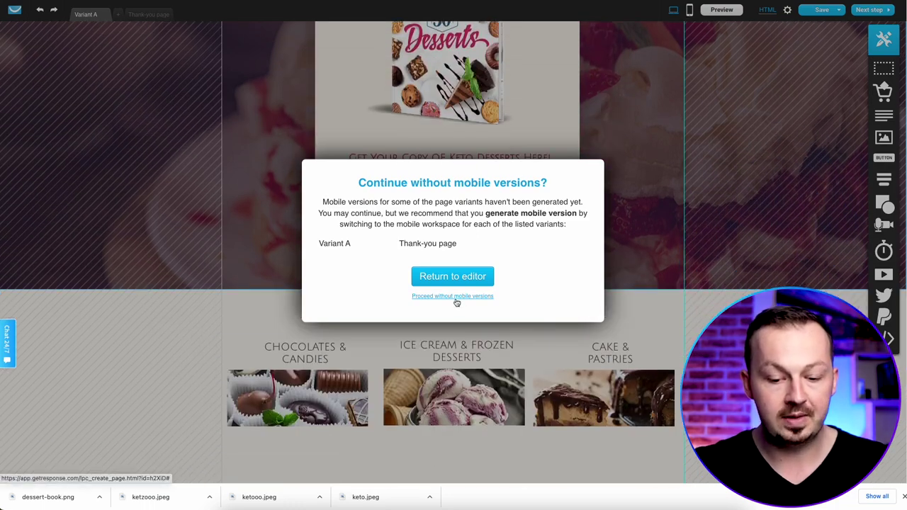
click(455, 297)
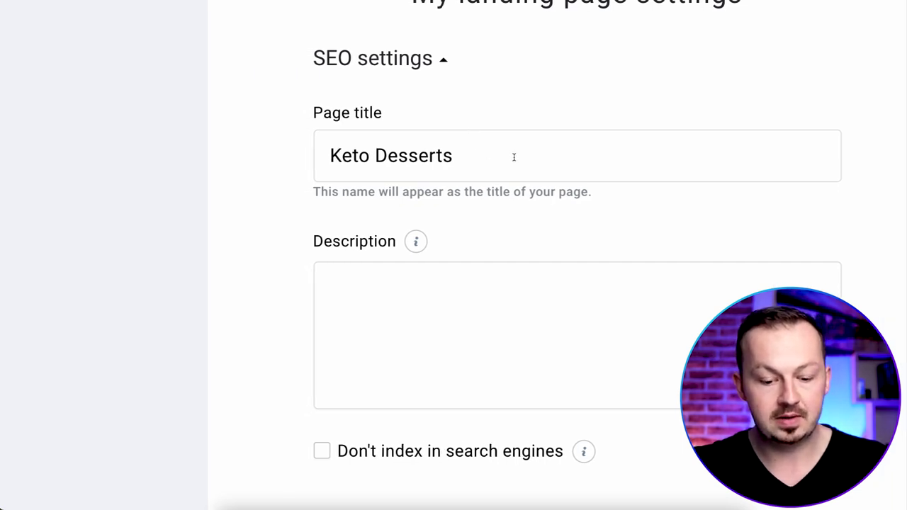
Exclude the landing page from search engine indexing in the SEO settings.
scroll(576, 174, down, 3)
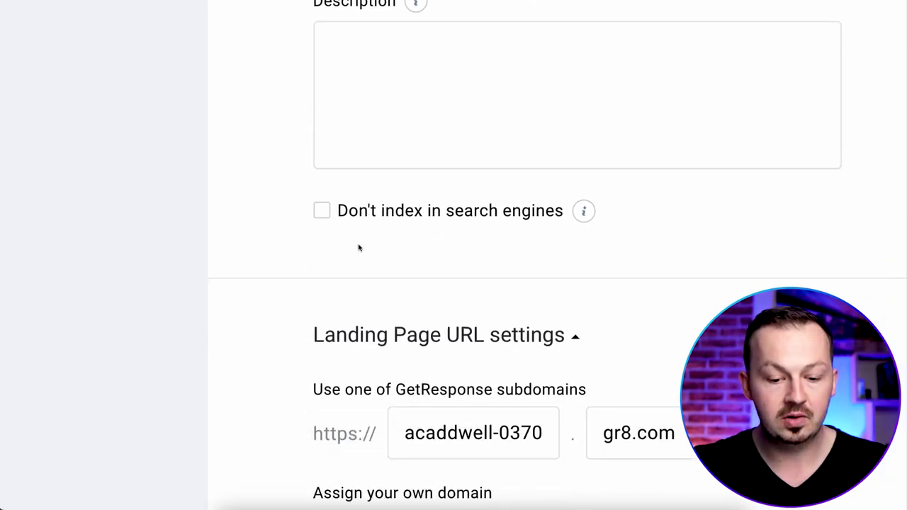
click(324, 213)
Set the landing page URL to the subdomain TastyKetoDesserts on getresponsepages.com.
scroll(470, 237, down, 3)
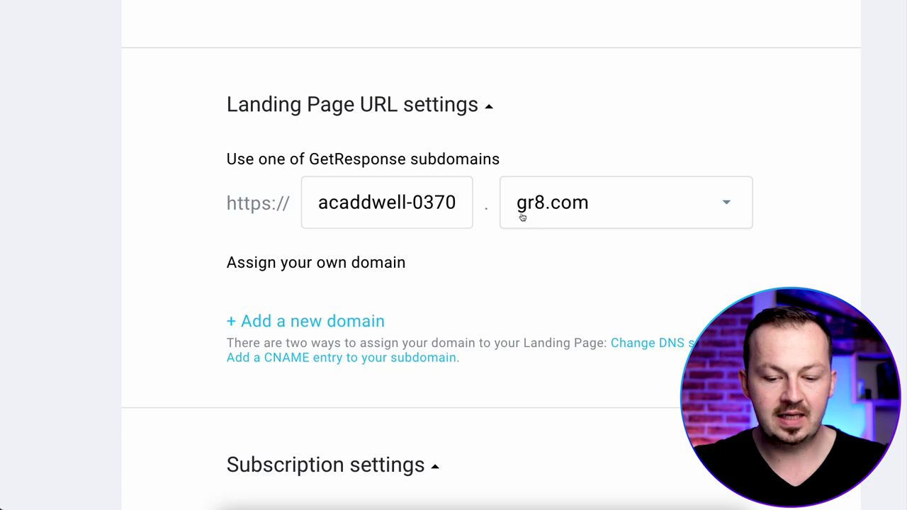
click(663, 217)
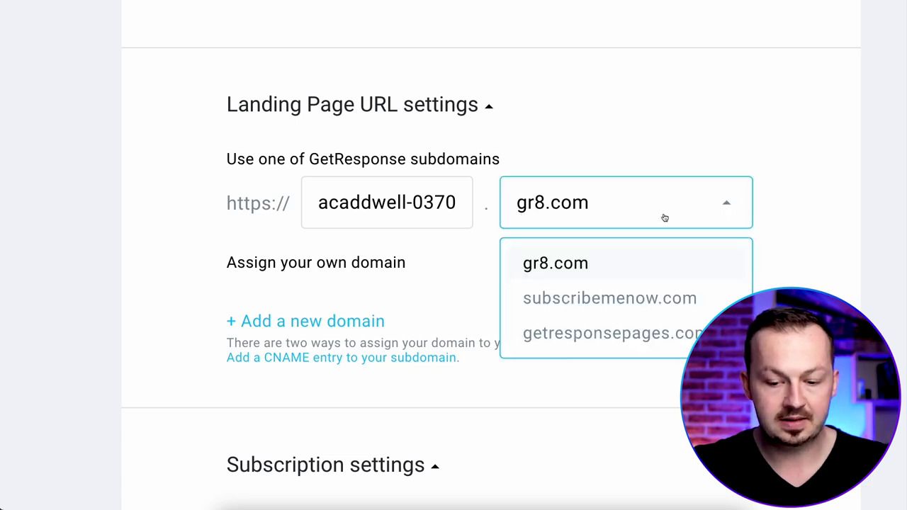
click(634, 338)
click(408, 203)
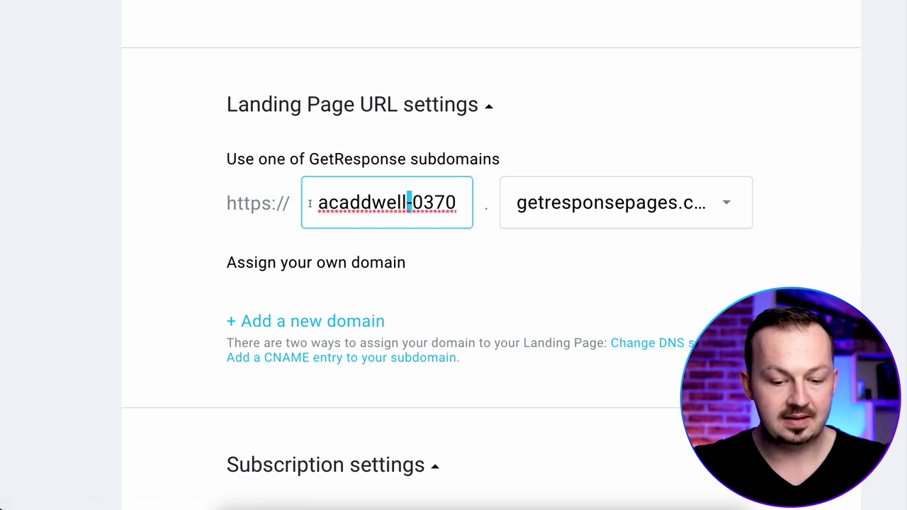
drag(320, 204, 539, 214)
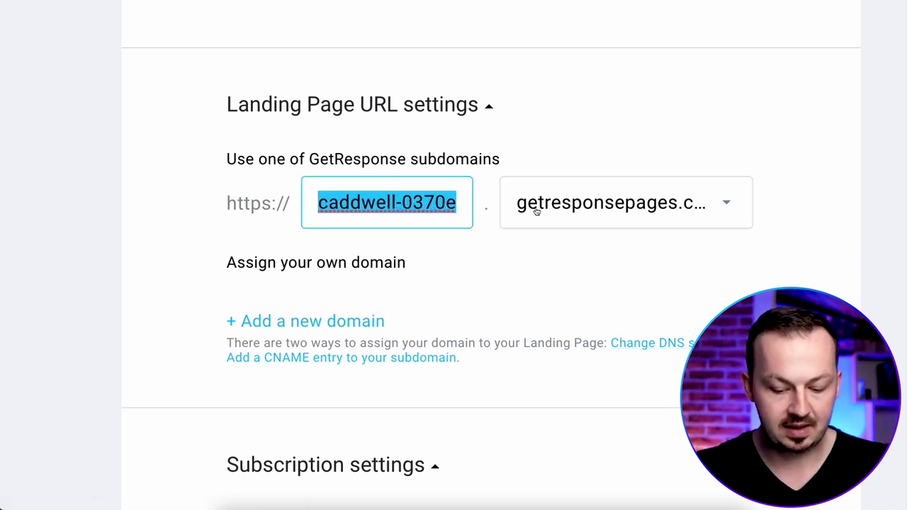
text(TastyKetoDesserts)
drag(445, 204, 410, 229)
click(411, 226)
click(493, 262)
Choose Keto Desserts Promotion as the landing page's subscription list, keeping confirmed opt-in switched off.
scroll(499, 259, down, 4)
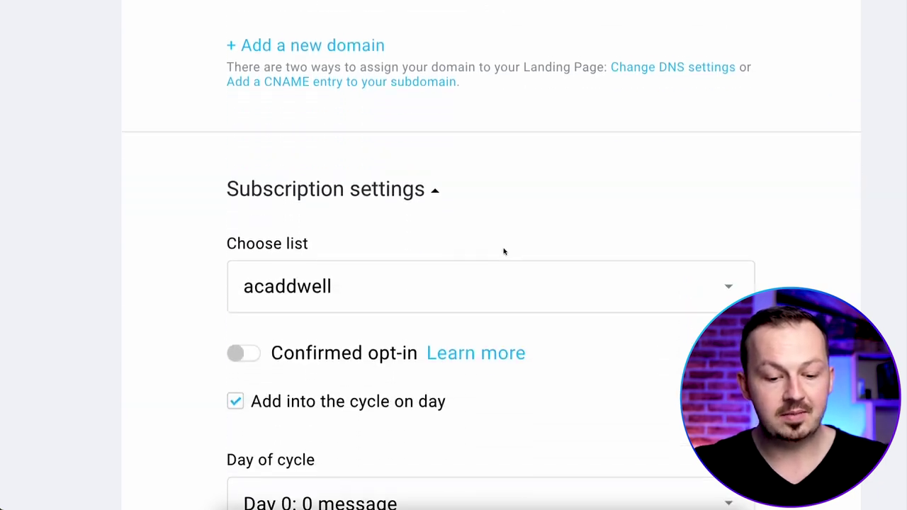
scroll(504, 252, down, 1)
scroll(484, 196, down, 2)
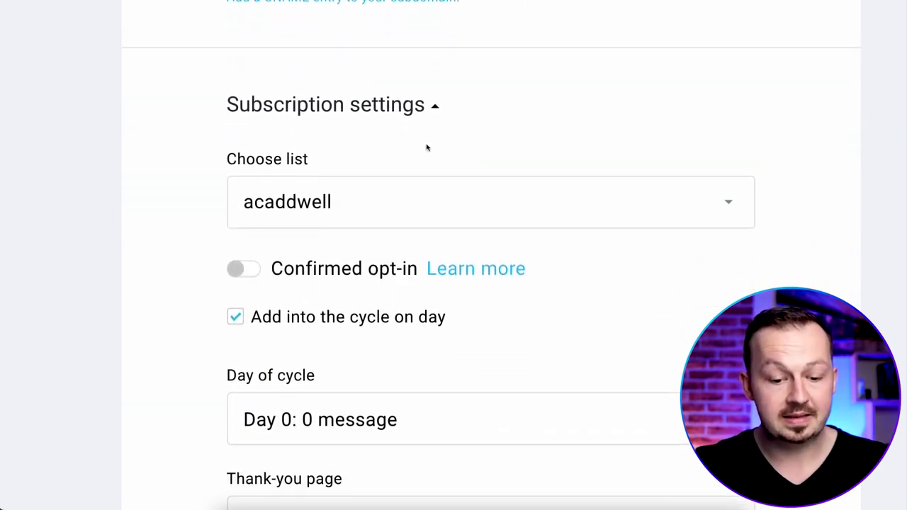
click(431, 204)
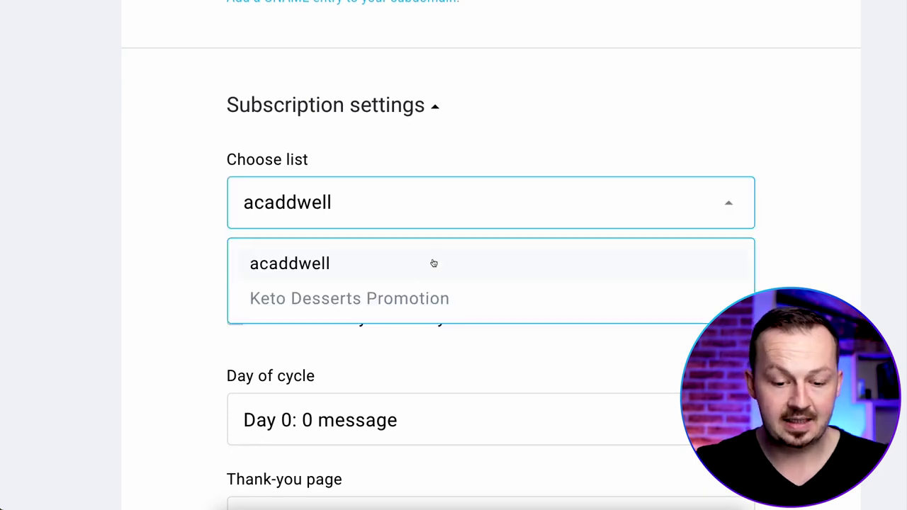
click(404, 306)
scroll(425, 212, down, 2)
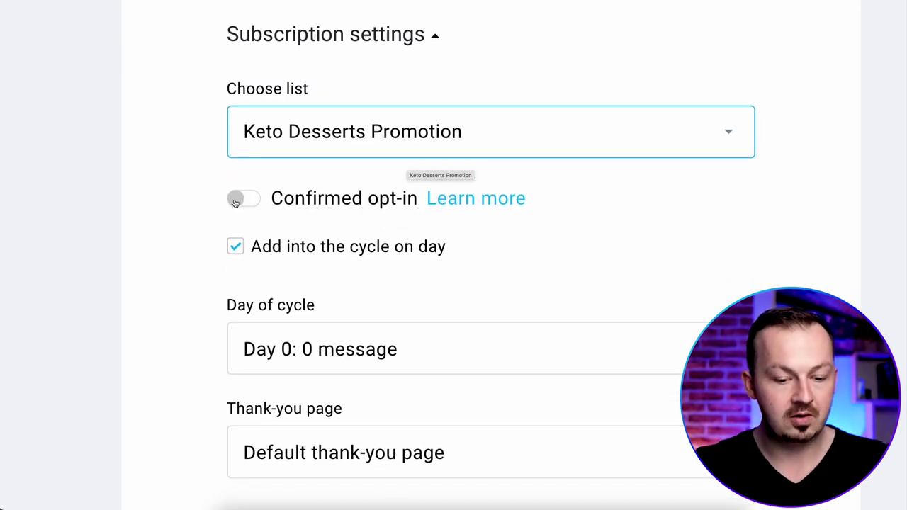
click(246, 204)
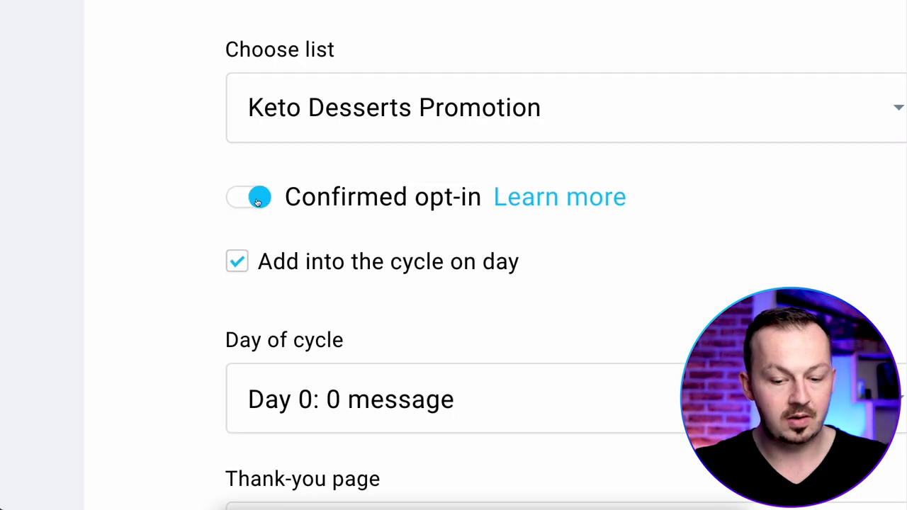
click(259, 201)
Set the thank-you page to a custom thank-you page that uses the copied Digistore24 affiliate link as its URL.
scroll(500, 262, down, 3)
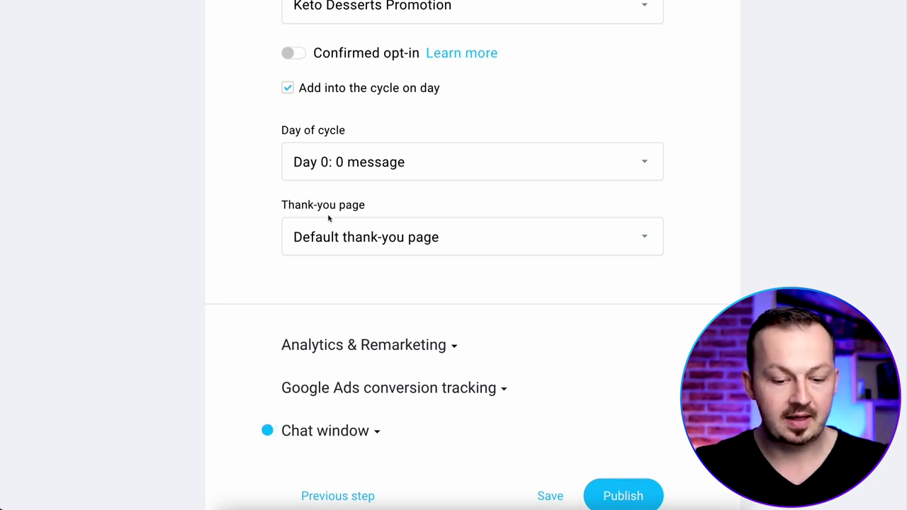
click(396, 235)
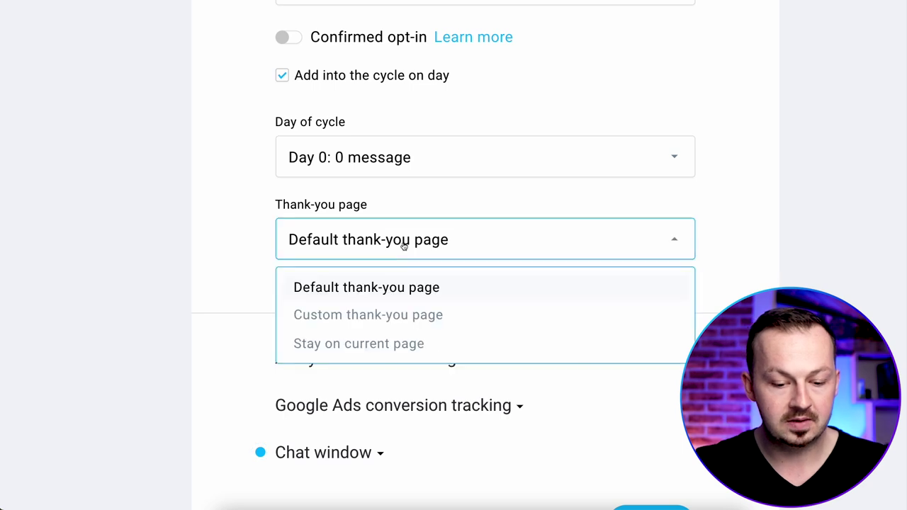
click(408, 314)
scroll(328, 304, down, 1)
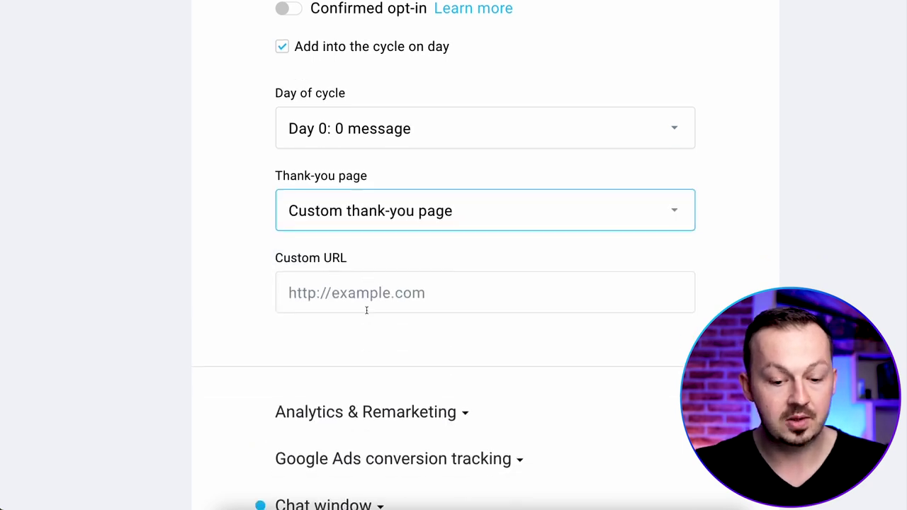
click(283, 504)
drag(517, 269, 429, 211)
key(ctrl+c)
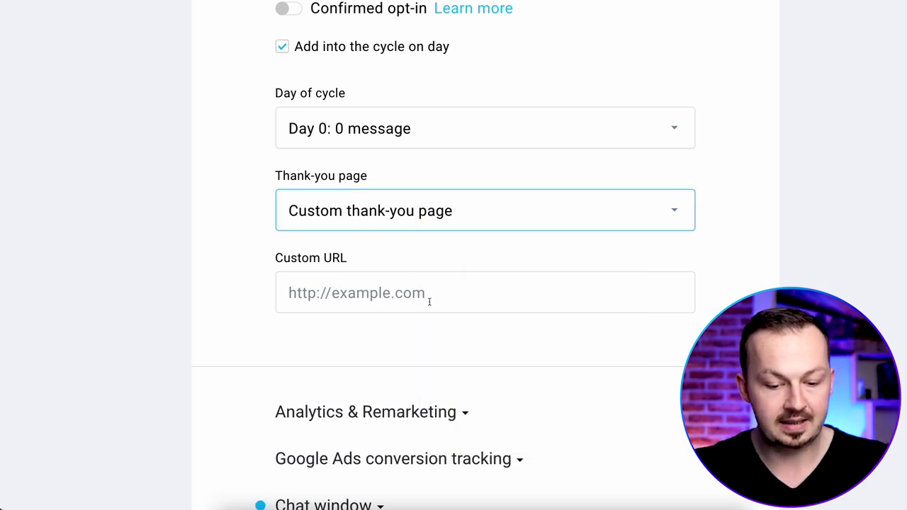
click(428, 301)
key(ctrl+v)
scroll(518, 280, down, 1)
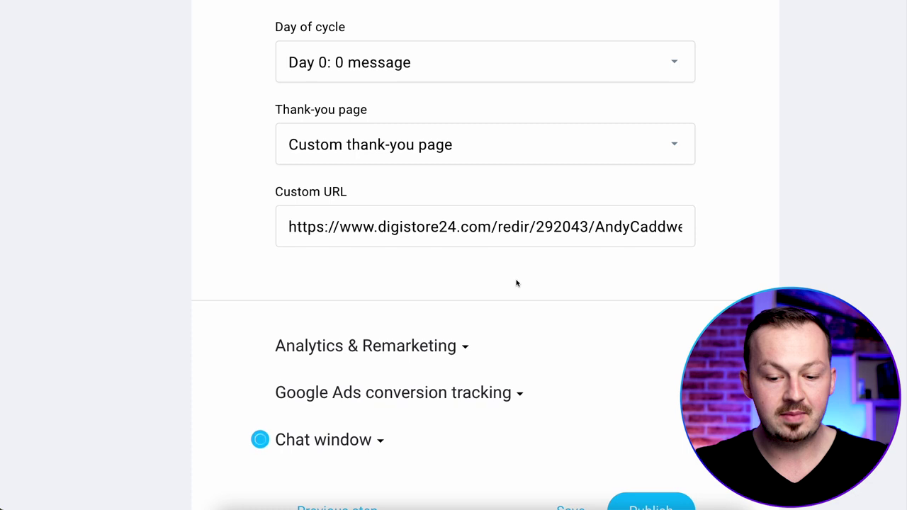
Publish the landing page and open the live version online.
scroll(516, 283, down, 1)
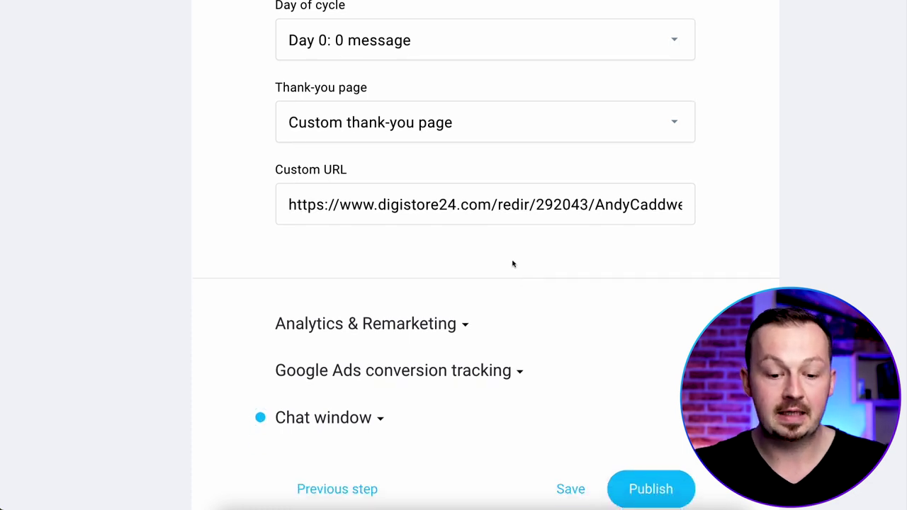
scroll(513, 263, down, 2)
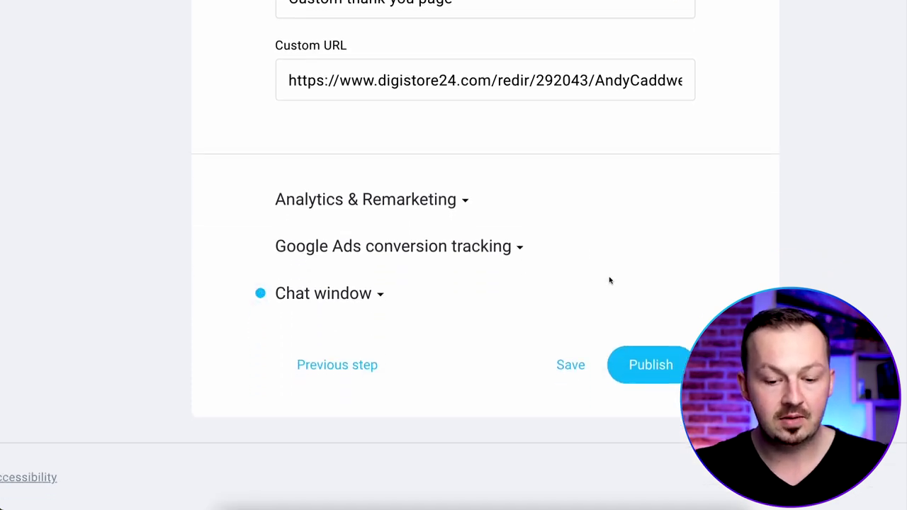
click(645, 367)
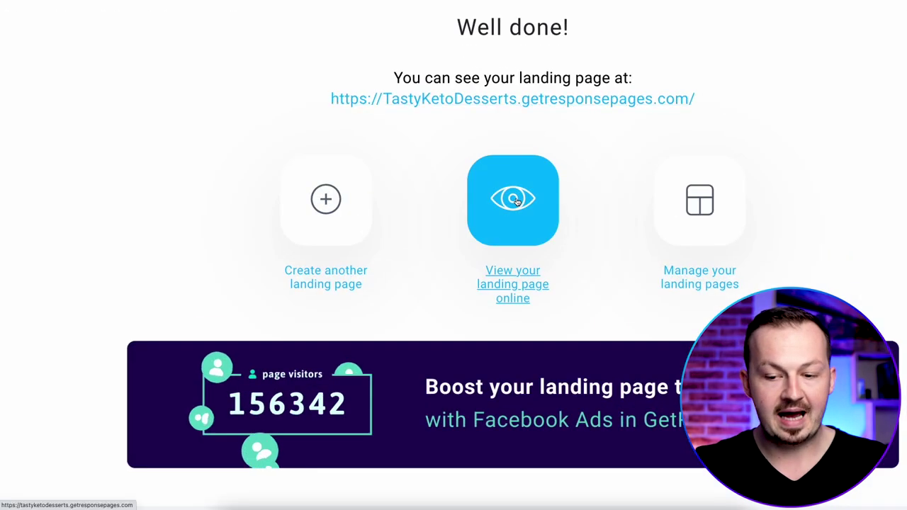
click(515, 199)
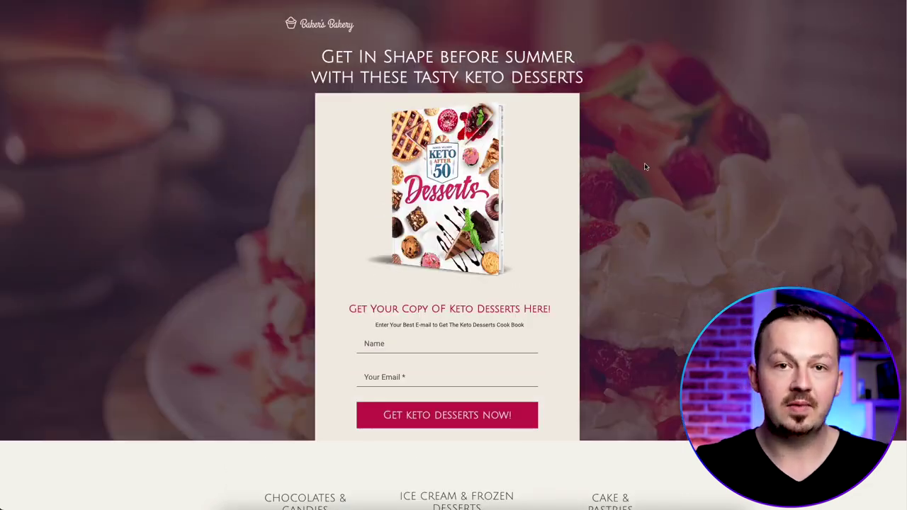
Compare the published landing page with the Keto After 50 Desserts sales page, examining headline, book offer and dessert categories.
scroll(644, 167, down, 2)
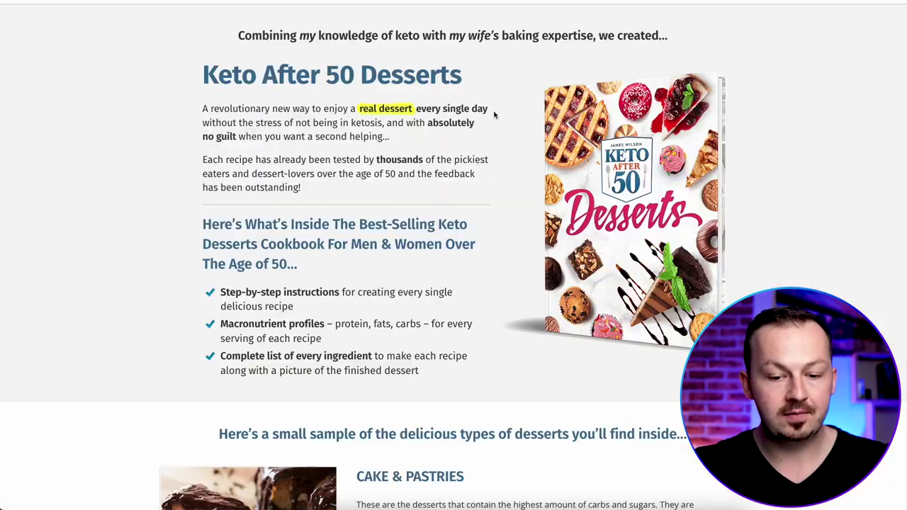
scroll(615, 210, up, 20)
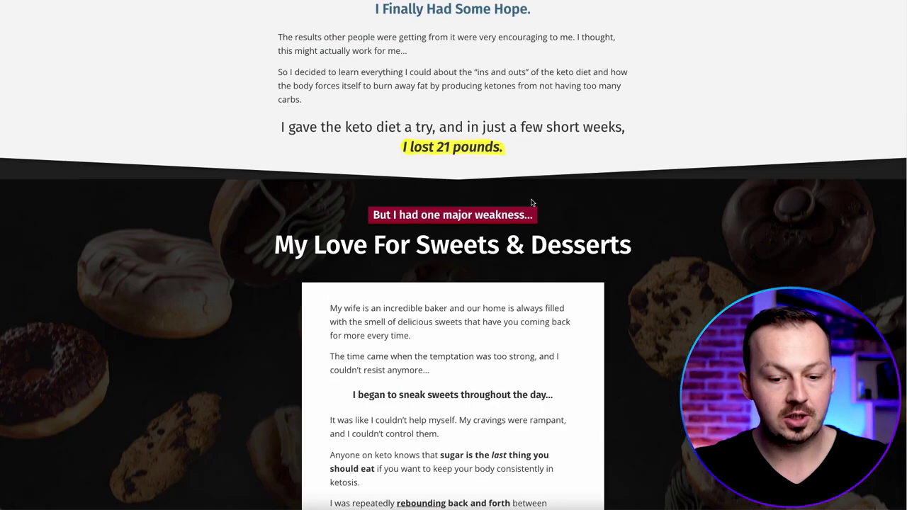
scroll(615, 210, up, 15)
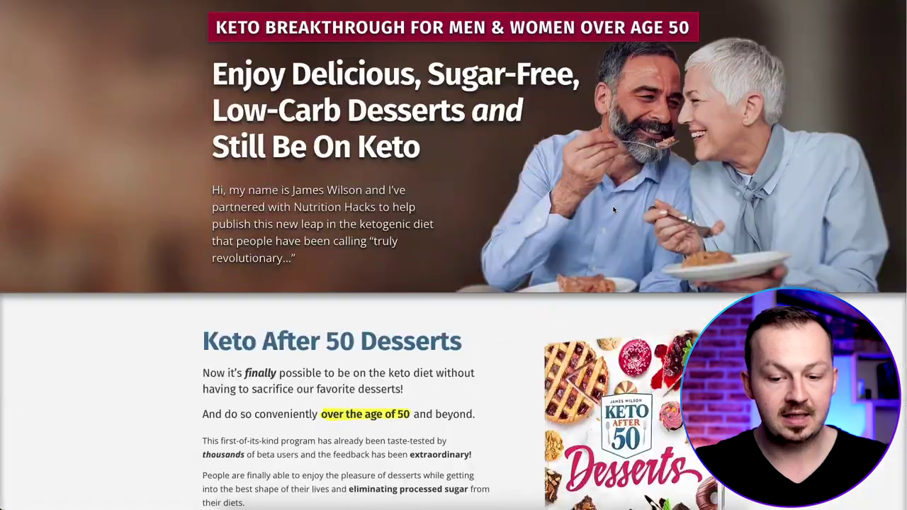
scroll(615, 207, down, 10)
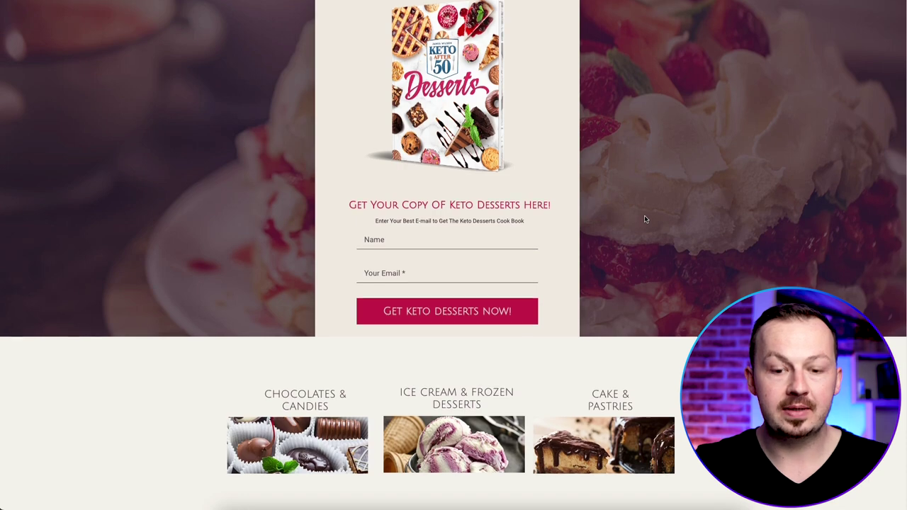
scroll(643, 220, down, 6)
scroll(646, 221, up, 8)
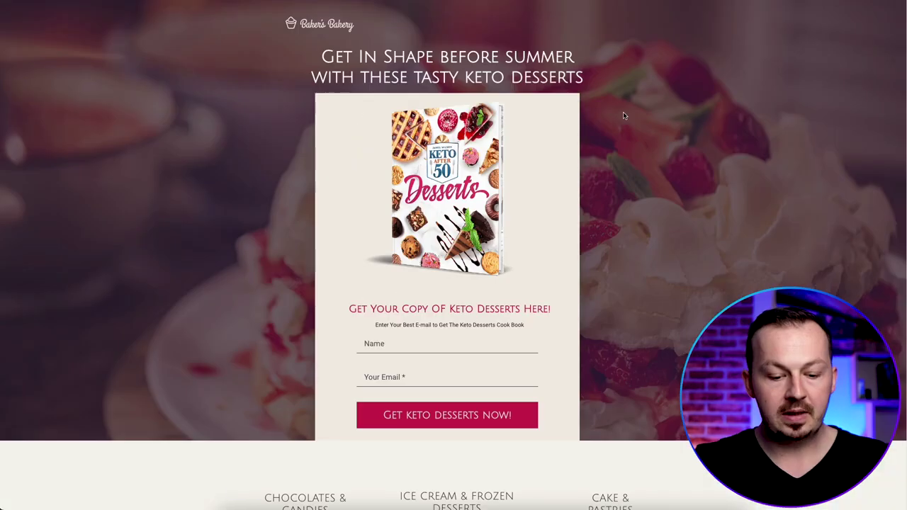
scroll(622, 110, down, 4)
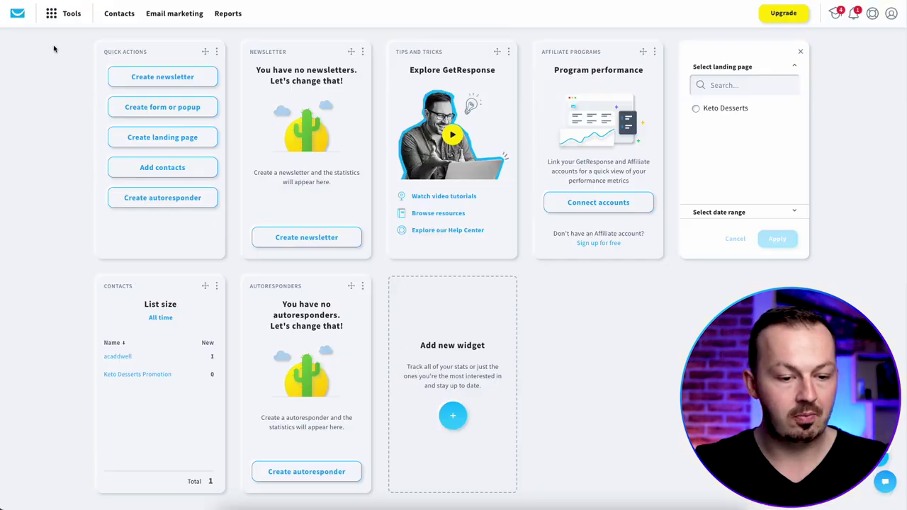
Create an autoresponder named Keto Desserts and link it to the Keto Desserts Promotion list.
click(74, 13)
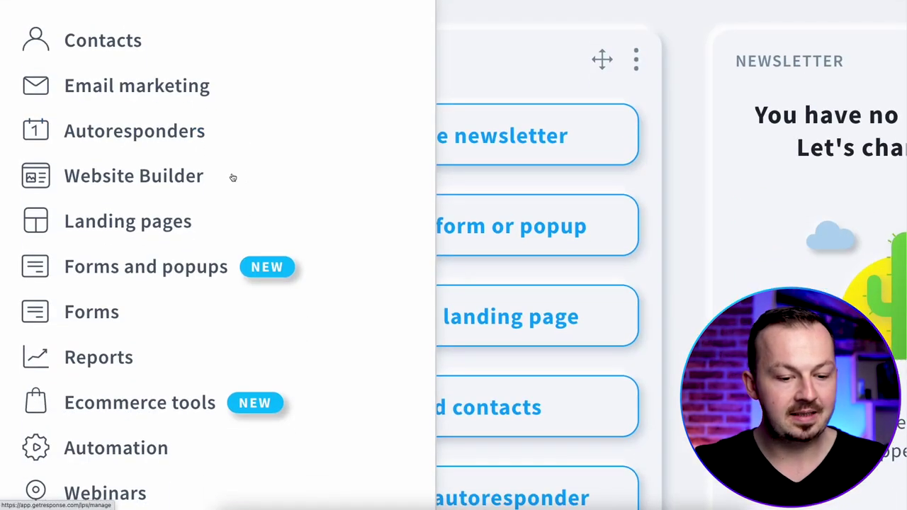
click(191, 141)
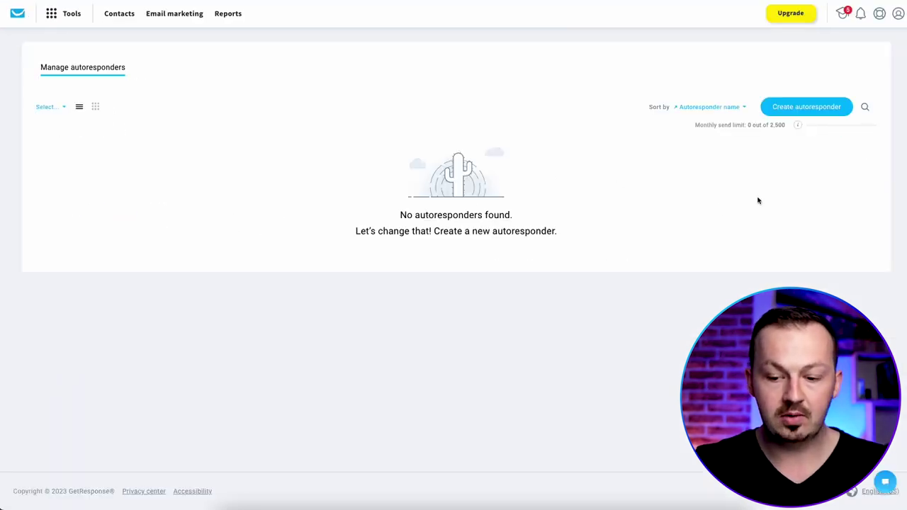
click(803, 112)
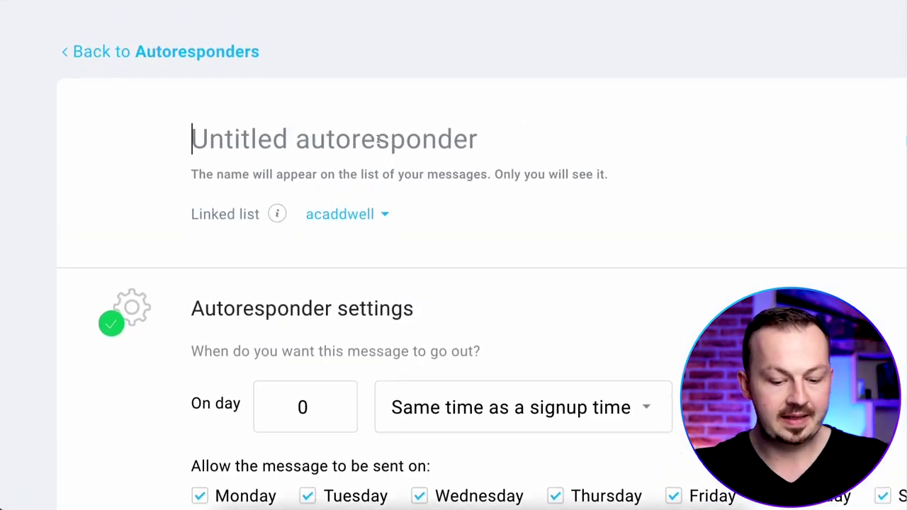
text(Keto Desserts)
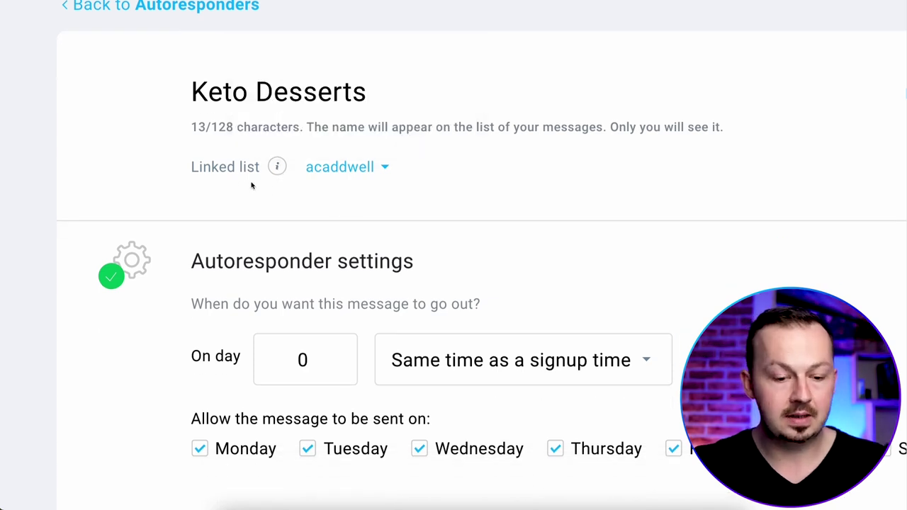
click(344, 169)
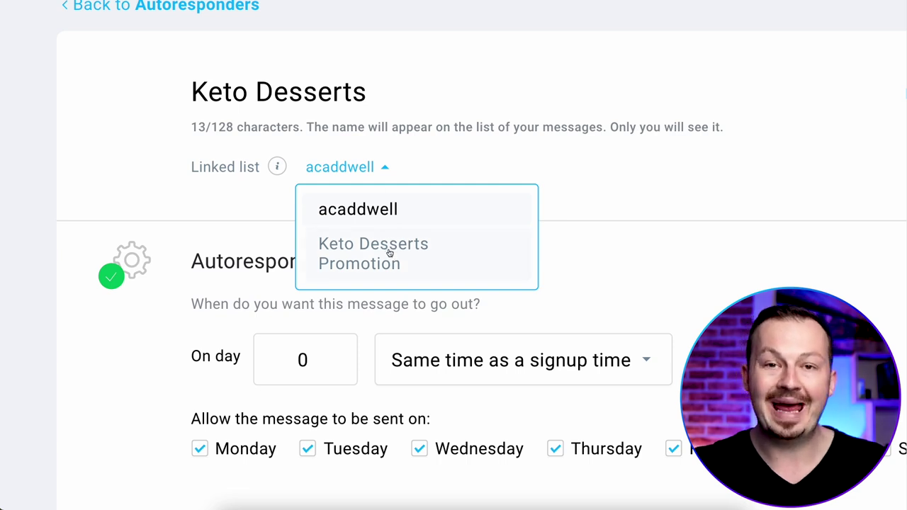
click(389, 253)
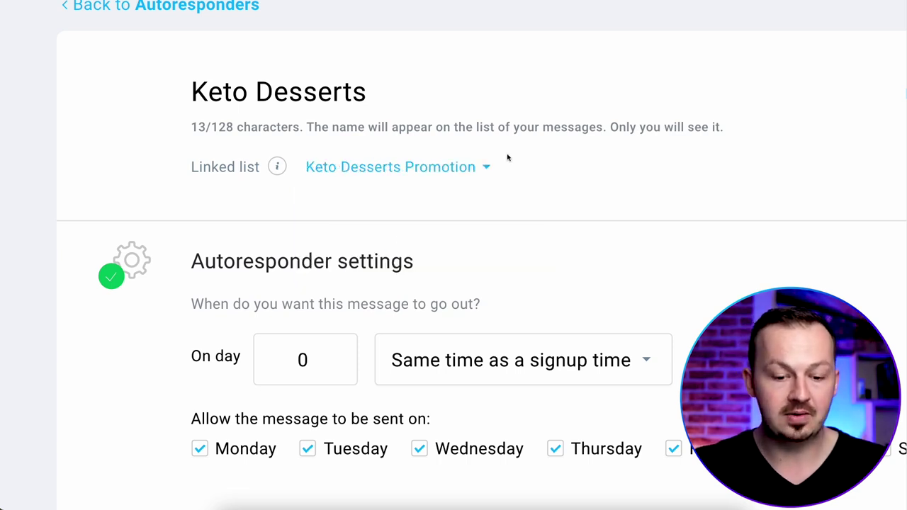
Set the autoresponder message to go out with a delay of 1 hour.
scroll(489, 198, down, 2)
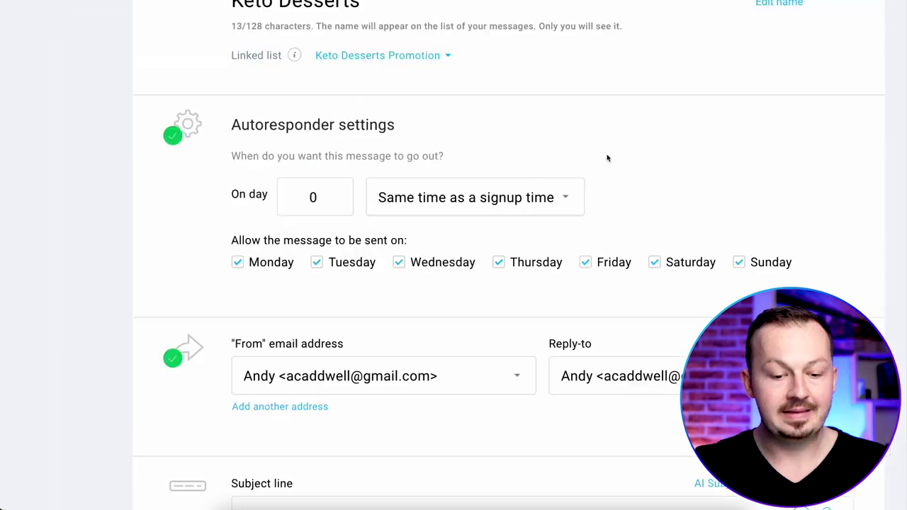
scroll(408, 151, down, 1)
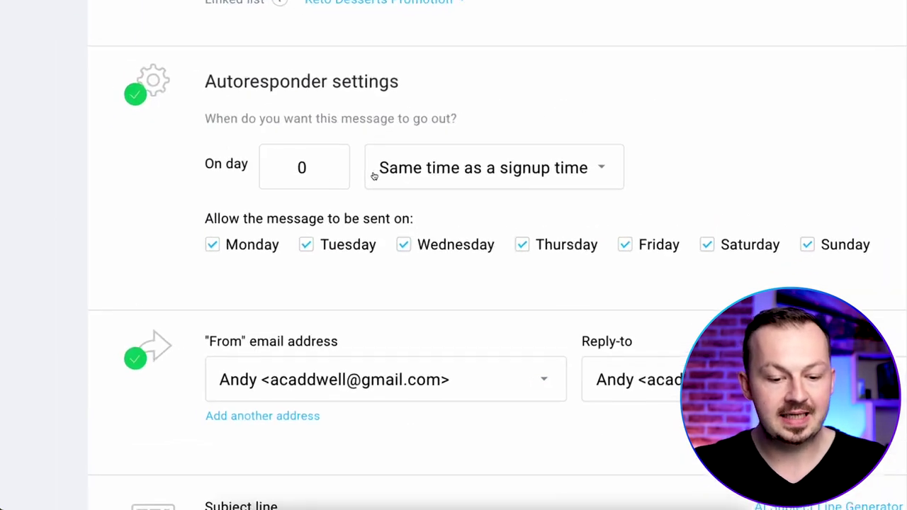
click(480, 170)
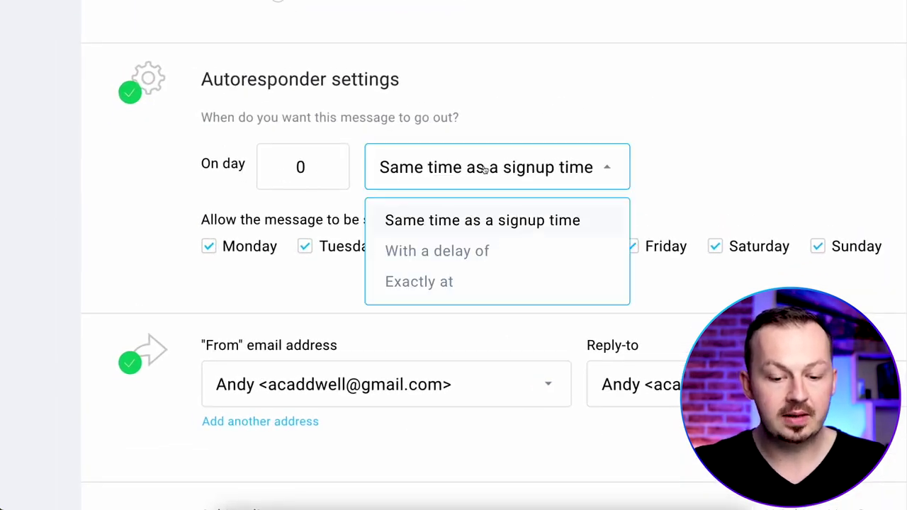
click(457, 253)
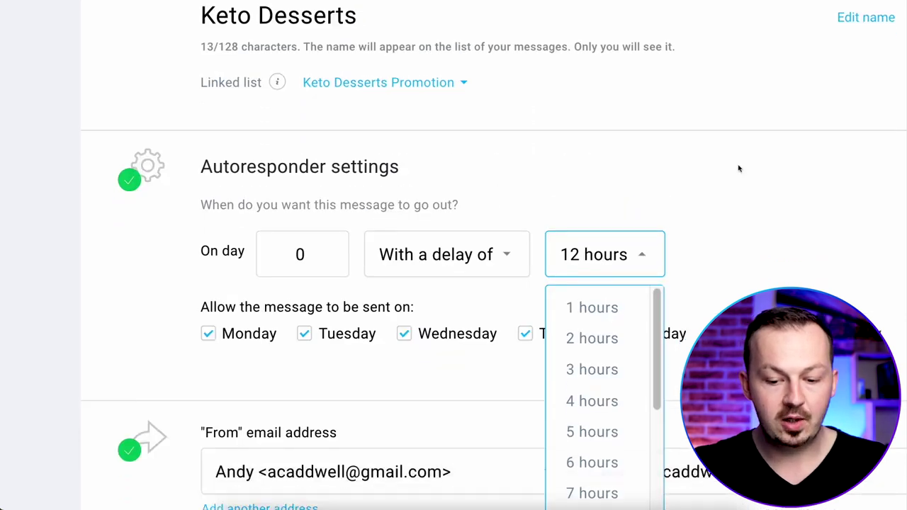
click(633, 222)
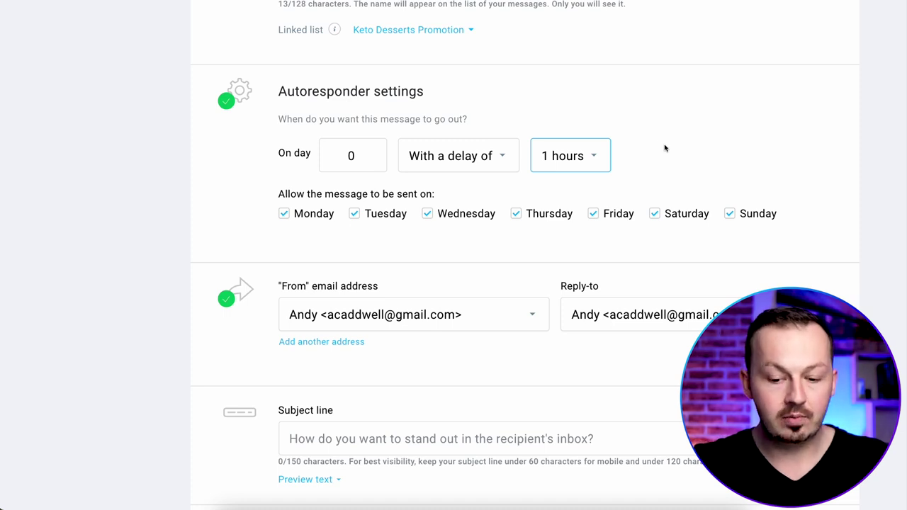
Review the autoresponder's schedule, sender addresses, subject line, design and tracking sections.
scroll(659, 139, down, 1)
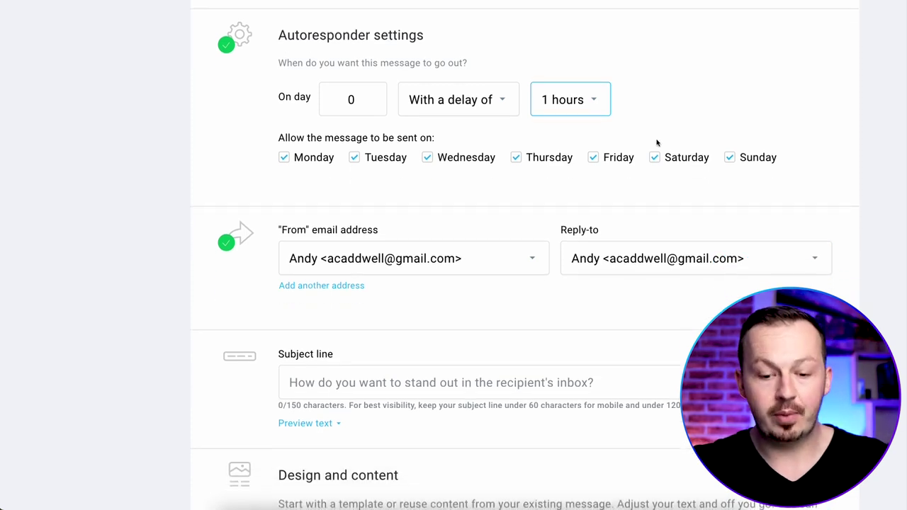
scroll(635, 145, down, 1)
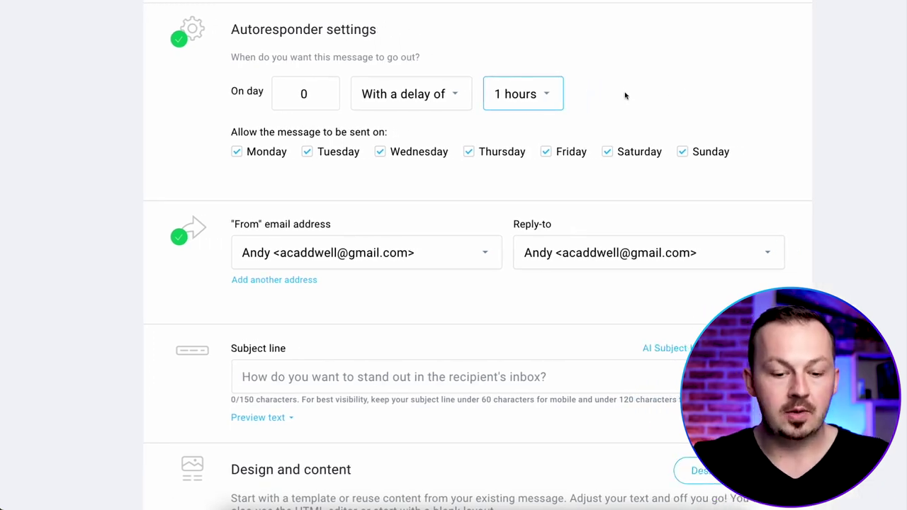
scroll(587, 117, up, 3)
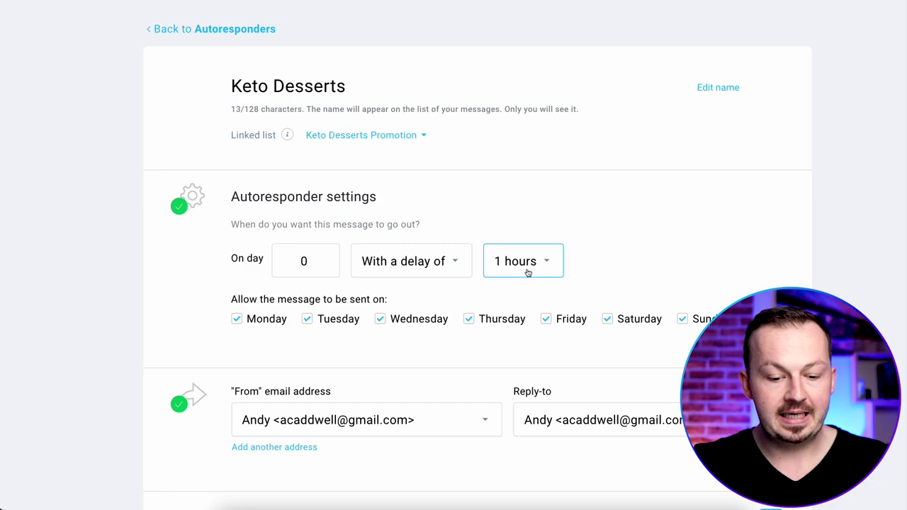
scroll(536, 269, down, 8)
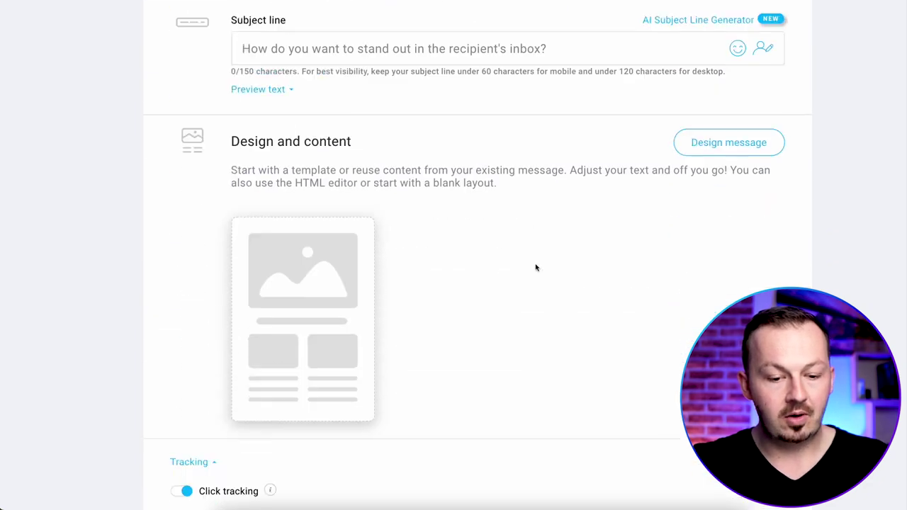
Set the autoresponder's subject line to "Aren't You Forgetting Something?".
scroll(524, 264, up, 3)
scroll(415, 241, down, 1)
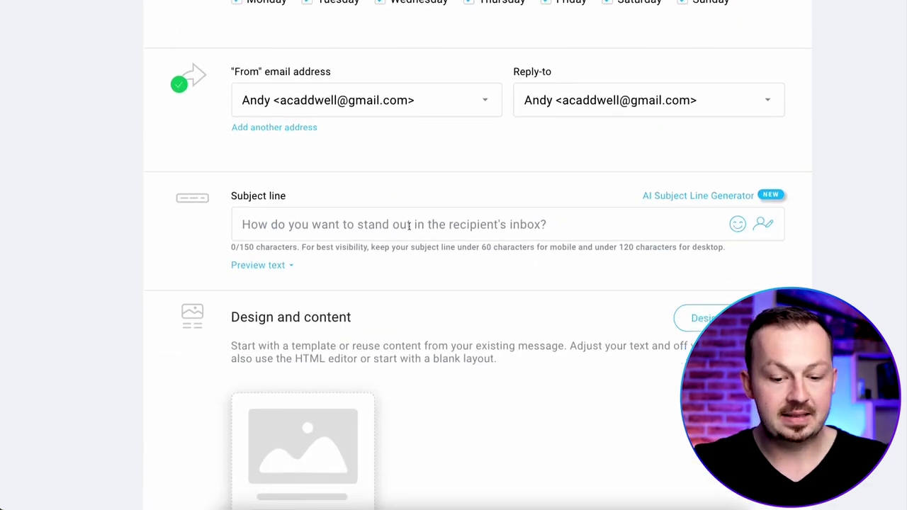
click(409, 225)
text(Aren't You Forgetting Something?)
scroll(386, 264, down, 1)
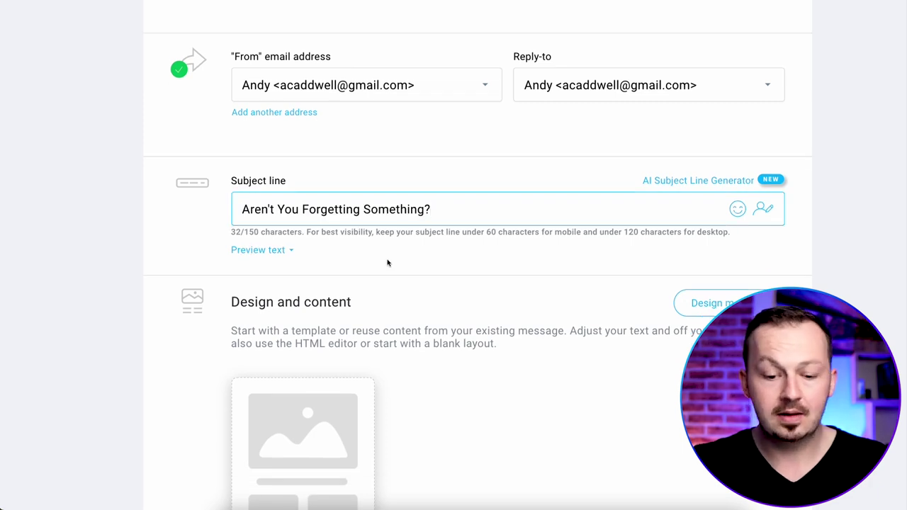
Start designing the autoresponder message and bring up the predesigned templates.
scroll(407, 260, down, 4)
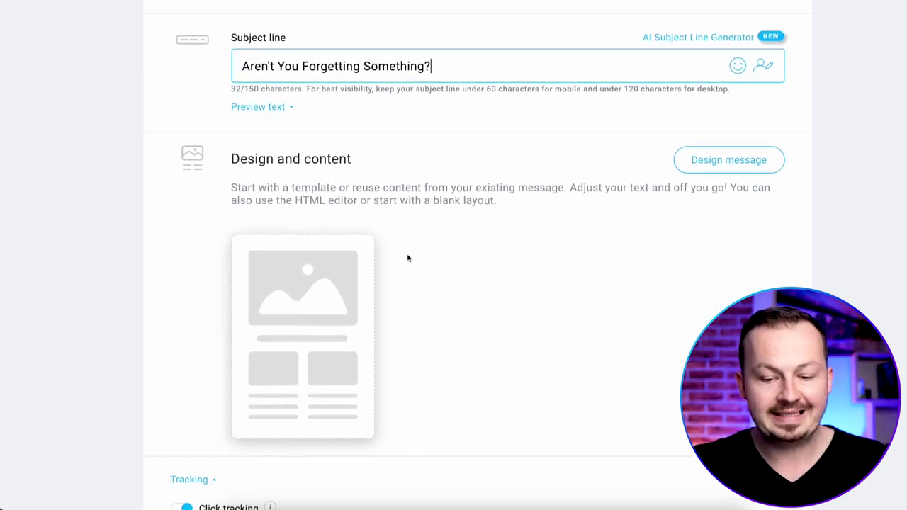
scroll(408, 252, down, 1)
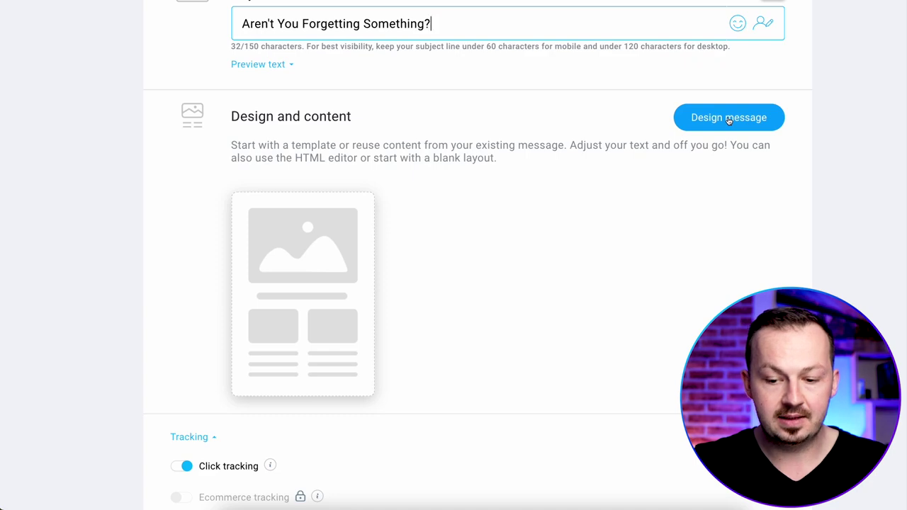
click(728, 118)
click(464, 99)
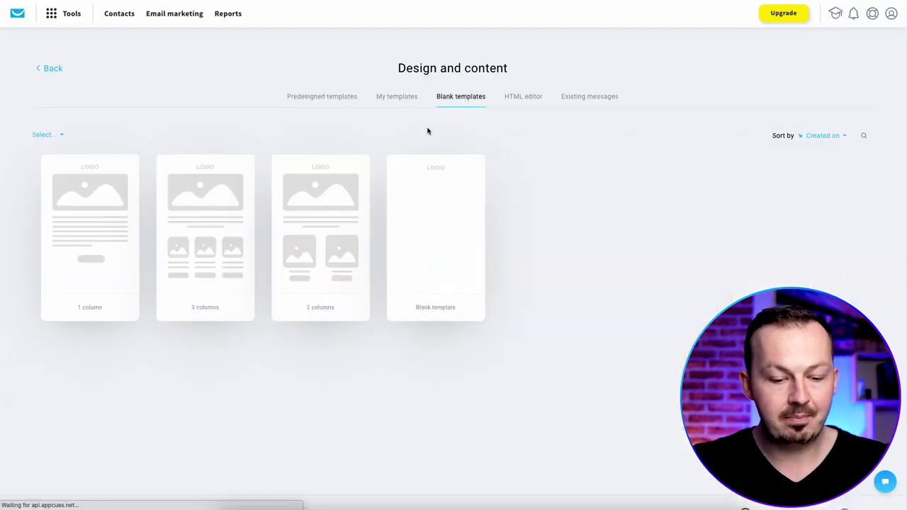
mouse_move(439, 242)
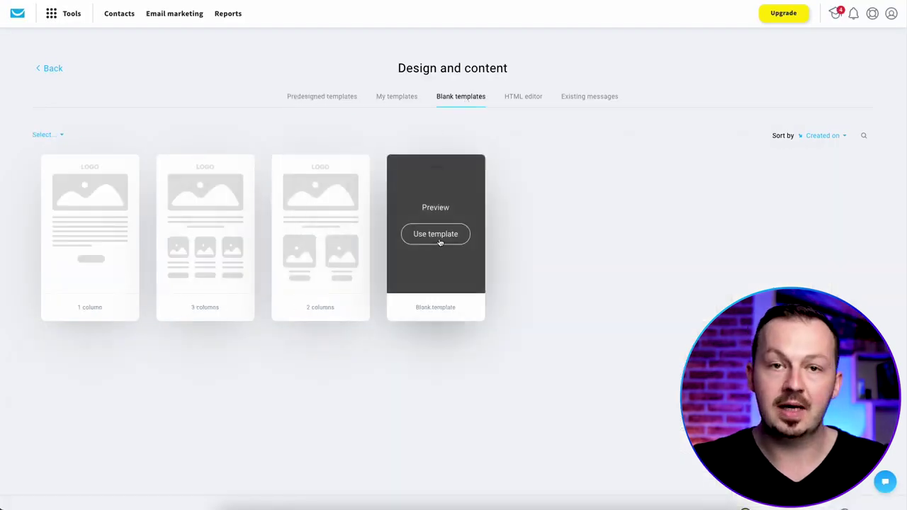
click(319, 97)
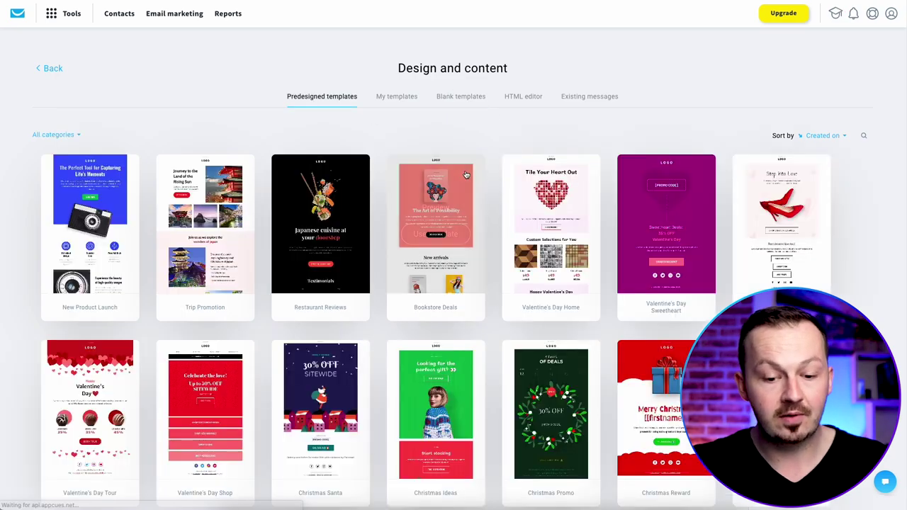
Use the predesigned Store Visit template with the pink donut for the message.
scroll(455, 178, down, 4)
scroll(467, 173, down, 12)
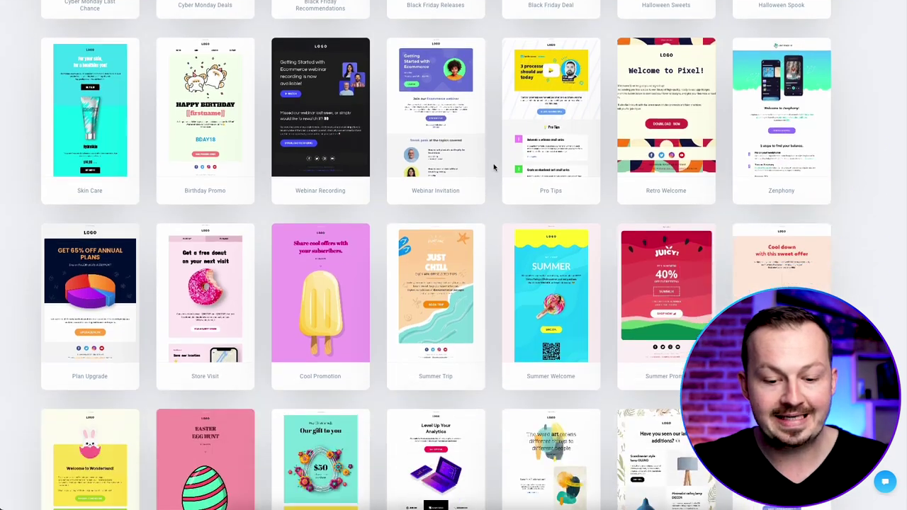
scroll(498, 206, down, 3)
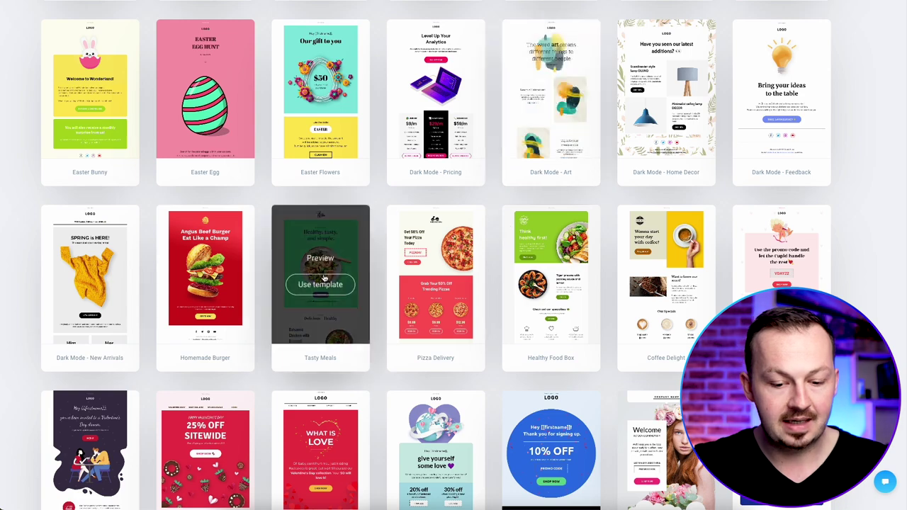
scroll(339, 283, up, 6)
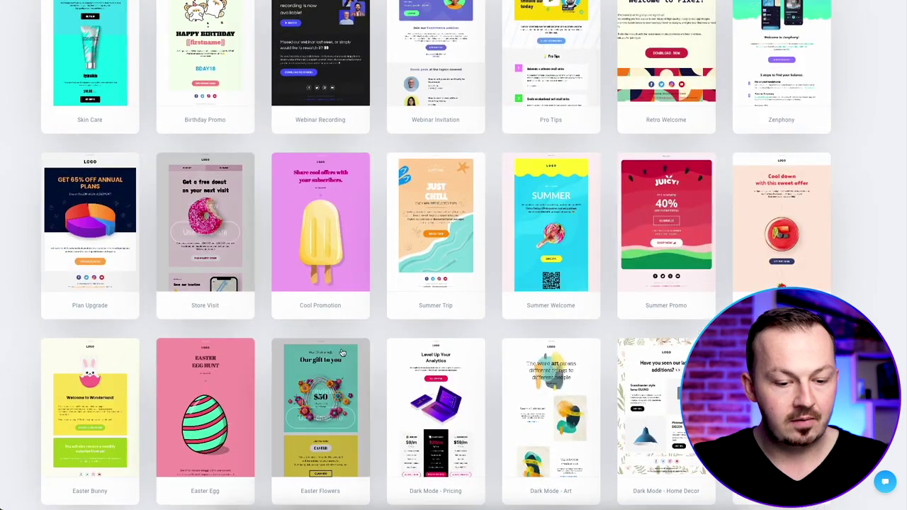
click(222, 239)
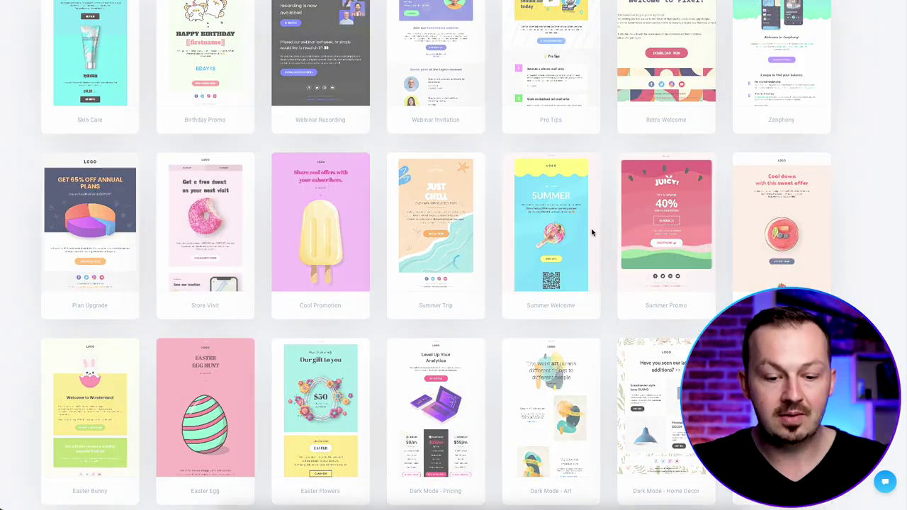
click(248, 220)
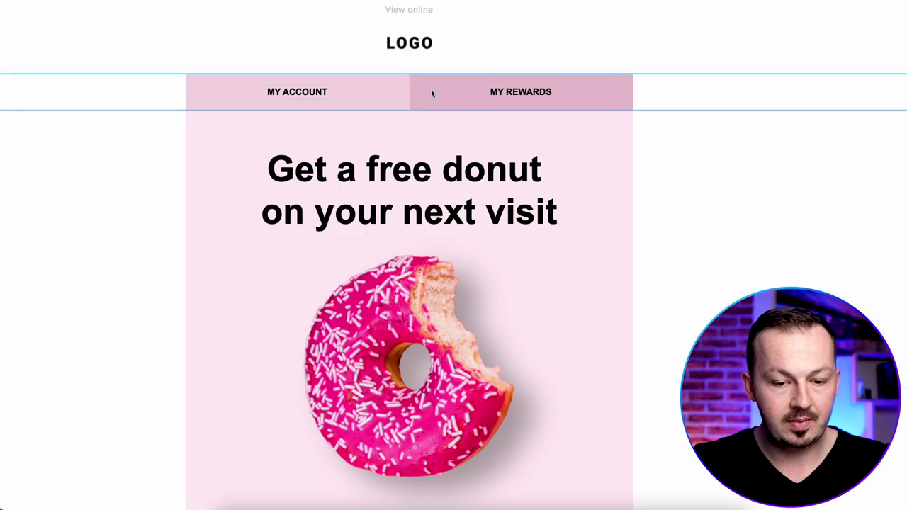
Delete the logo image and clear the MY REWARDS and MY ACCOUNT texts from the email header.
click(362, 58)
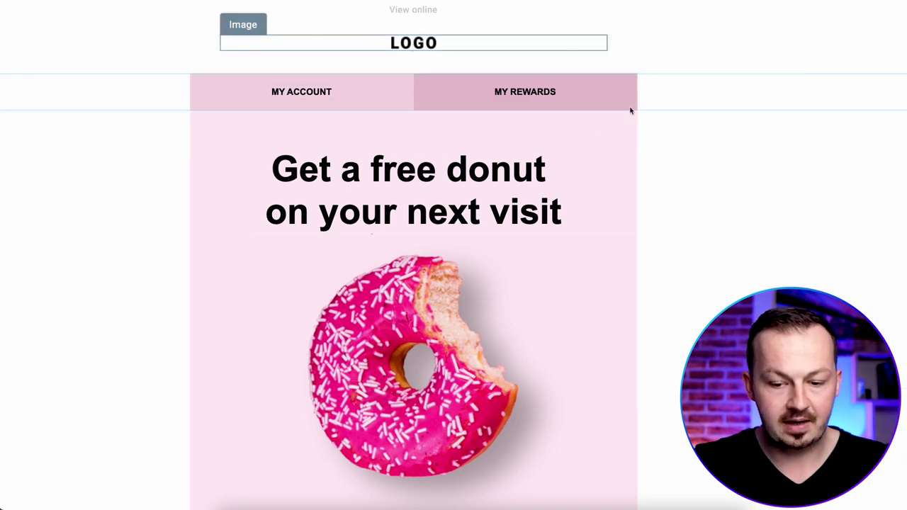
click(625, 116)
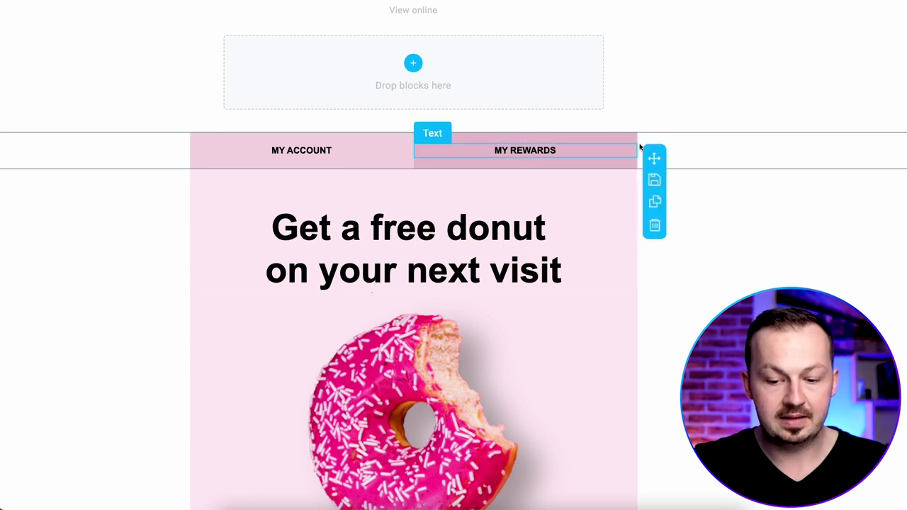
drag(623, 151, 414, 150)
key(BackSpace)
click(345, 151)
drag(346, 150, 240, 152)
Replace the donut headline with "Did You Get Your Copy Of KETO DESSERTS ?".
scroll(572, 183, down, 3)
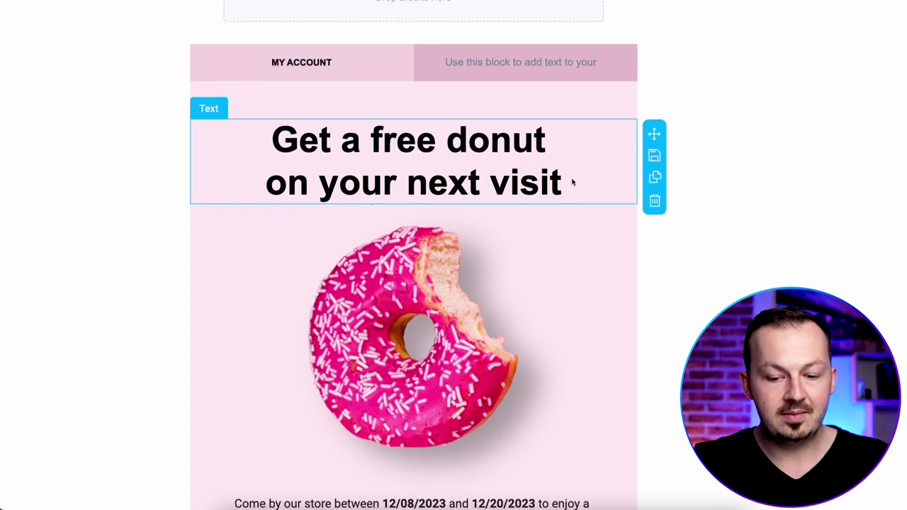
click(570, 182)
key(ctrl+a)
text(Did You Get Your Copy Of KETO DESSERTS ?)
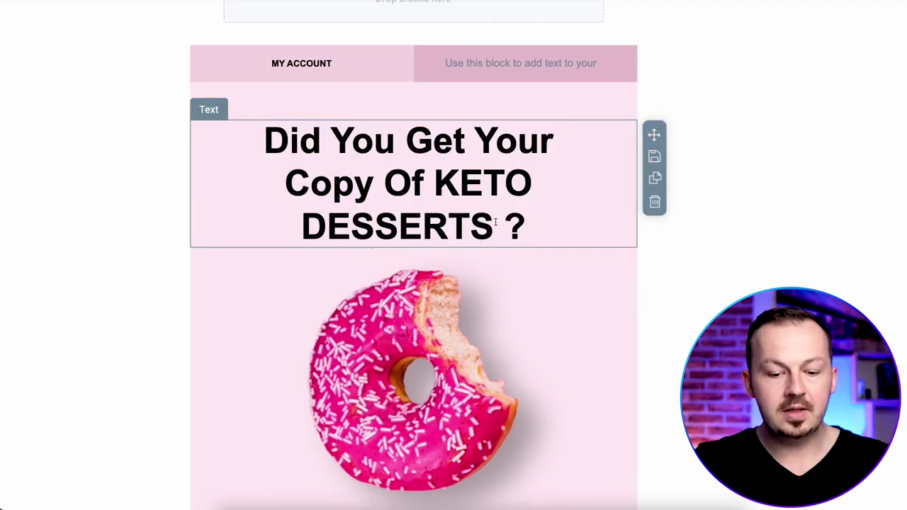
Delete the donut picture and put an image block with dessert-book.png in its place under the headline.
scroll(494, 210, down, 1)
scroll(494, 211, down, 7)
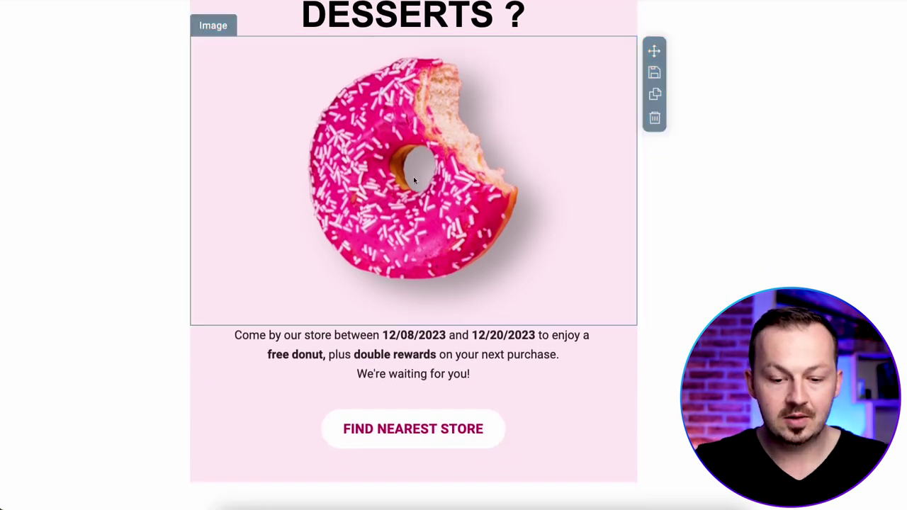
scroll(445, 197, up, 1)
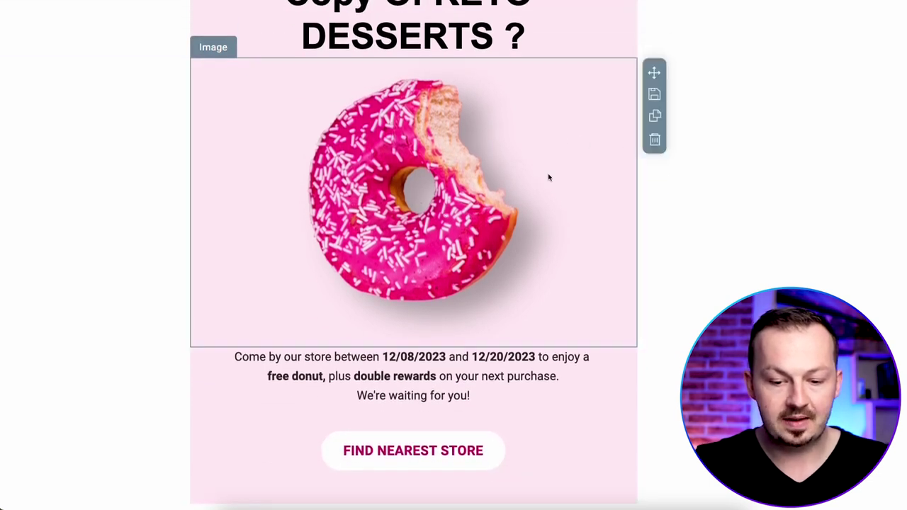
click(655, 139)
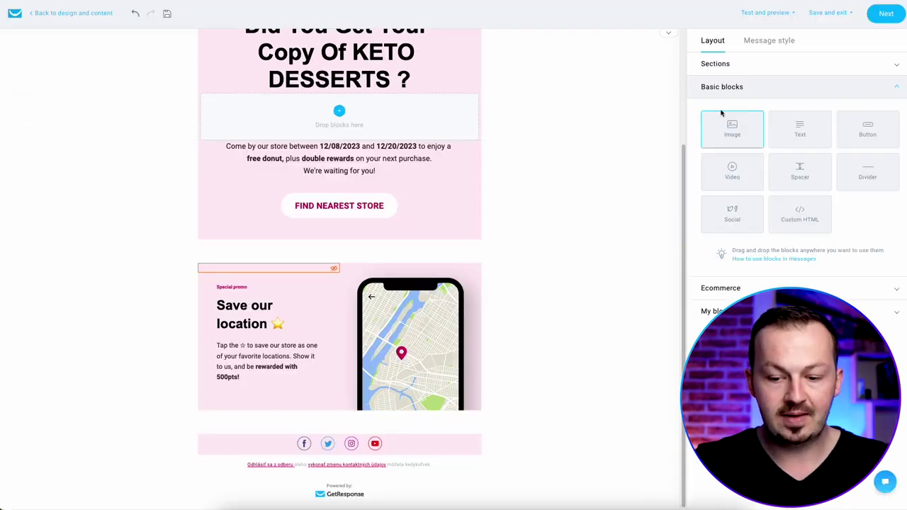
drag(745, 138, 349, 122)
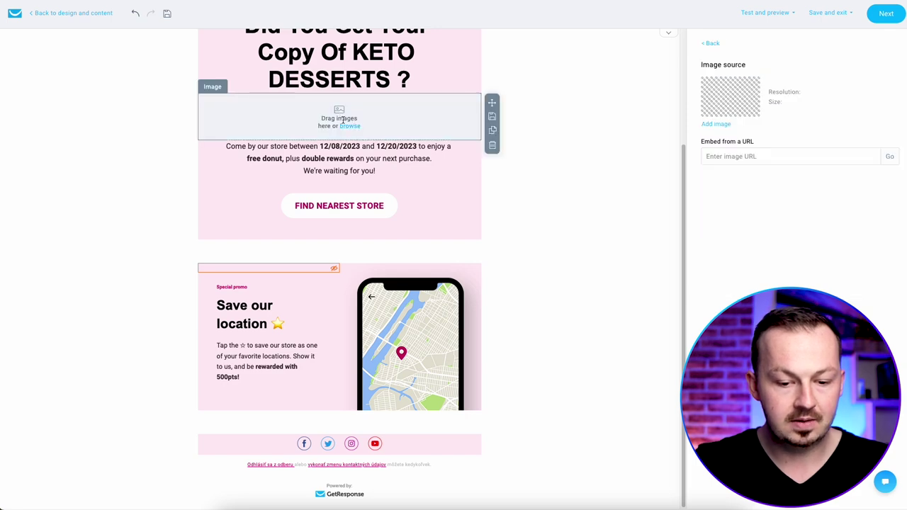
click(342, 121)
click(145, 243)
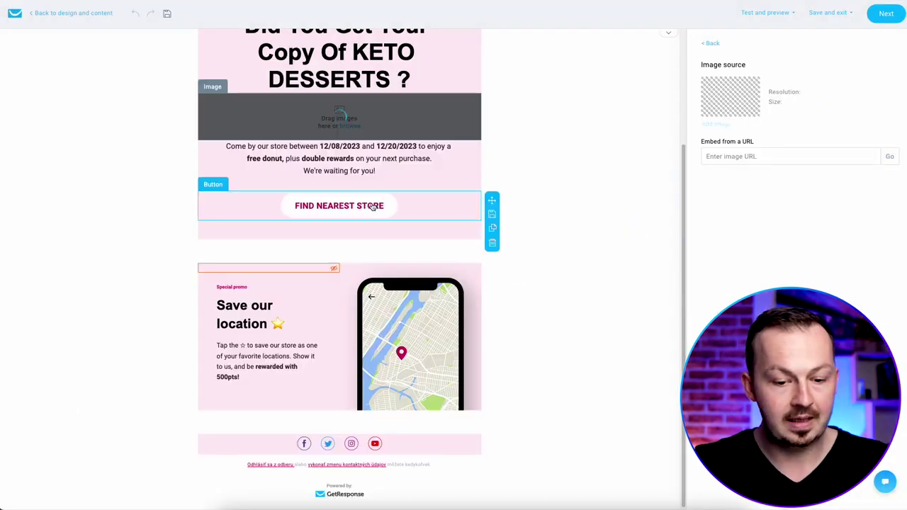
scroll(506, 305, up, 1)
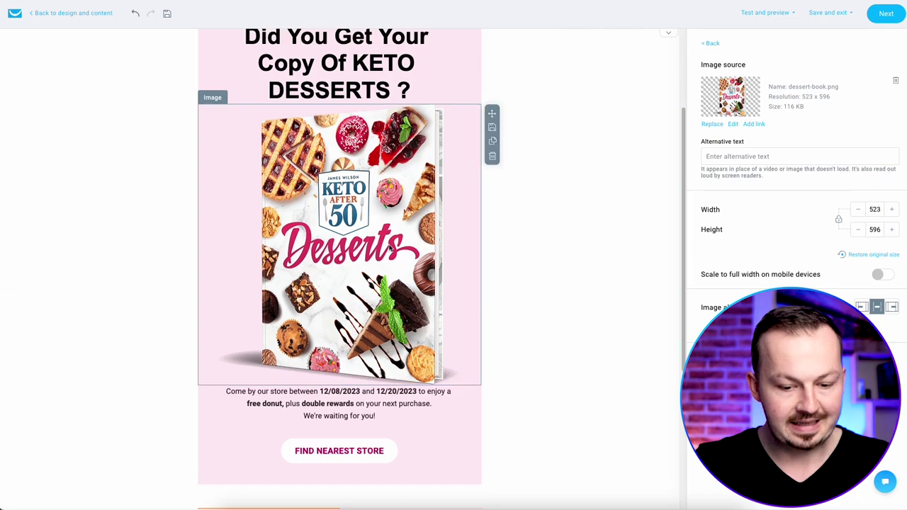
Remove the "Save our location" promo section and the social media icons from the lower part of the email.
scroll(391, 247, down, 2)
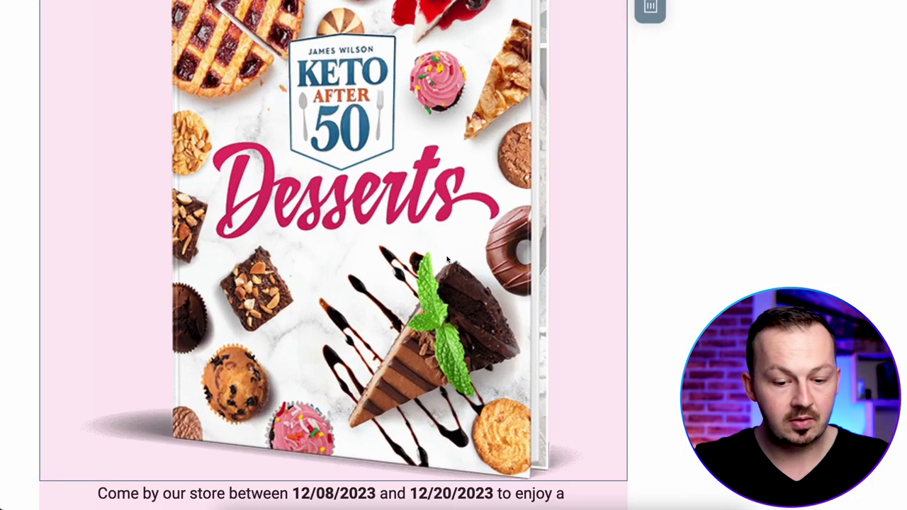
scroll(348, 255, down, 5)
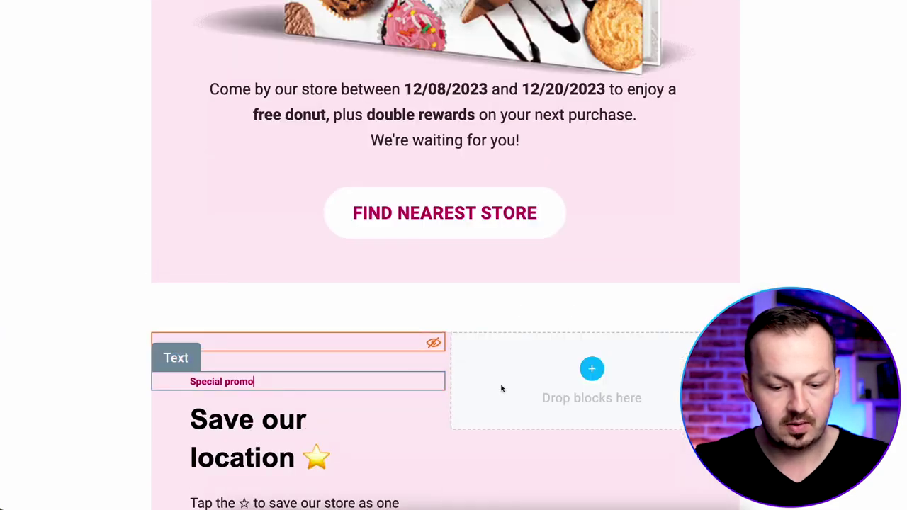
scroll(501, 387, down, 2)
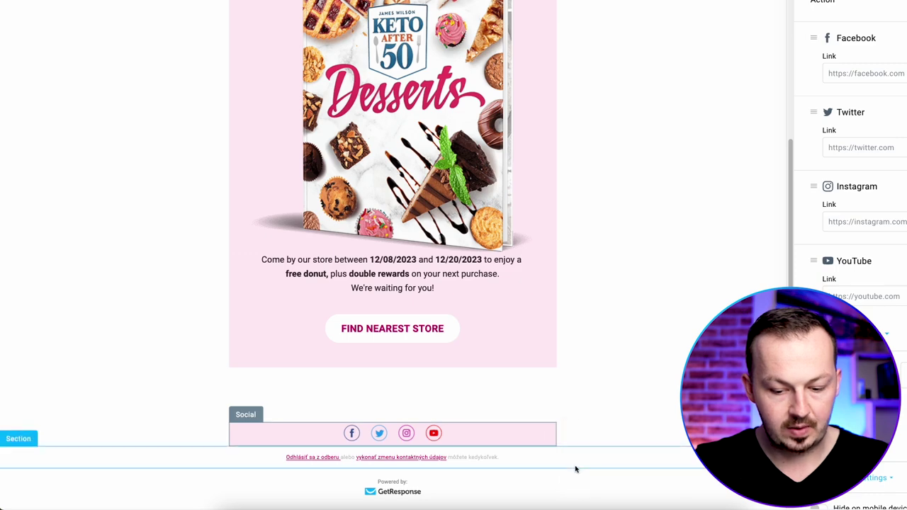
click(572, 465)
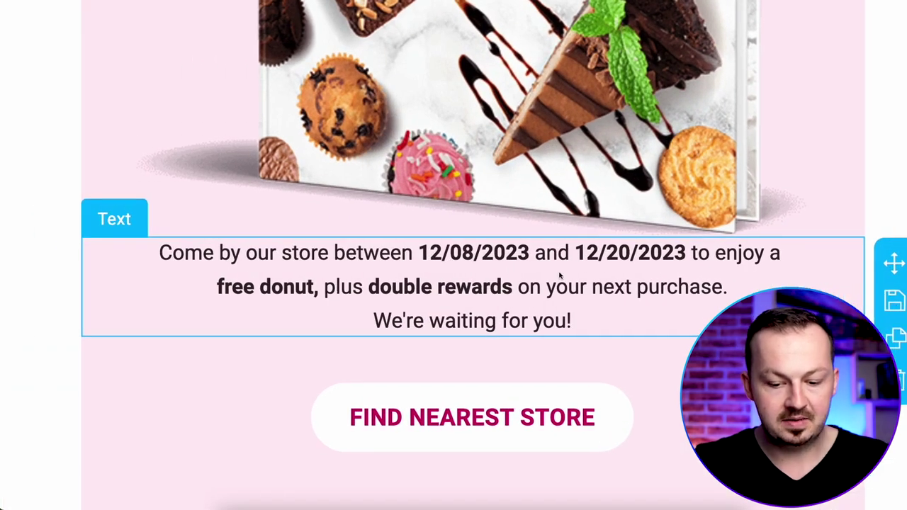
Replace the paragraph below the book image with "Don't Miss Out On This Great Opportunity! Lose weight without giving up on tasty desserts with this book!".
drag(576, 312, 139, 251)
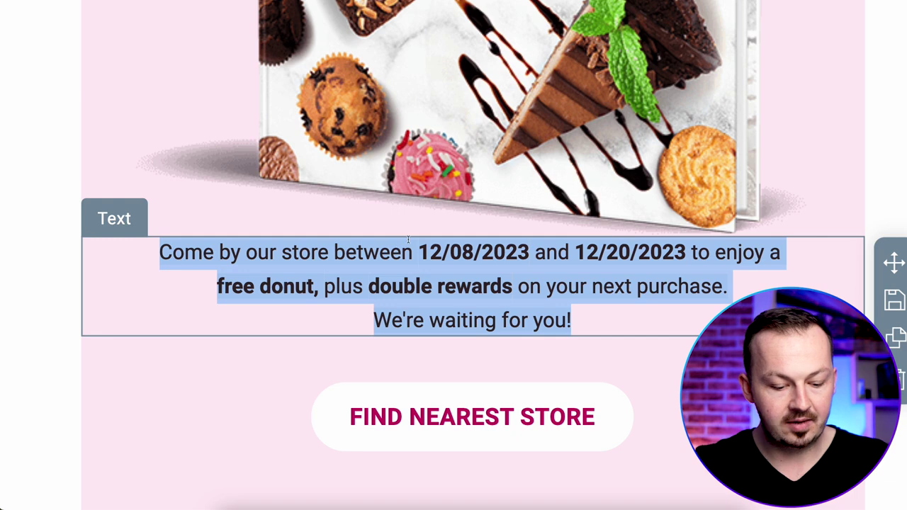
text(Don't Miss Out On This Great Opportunity!  Lose weight without giving up on tasty desserts with this book!)
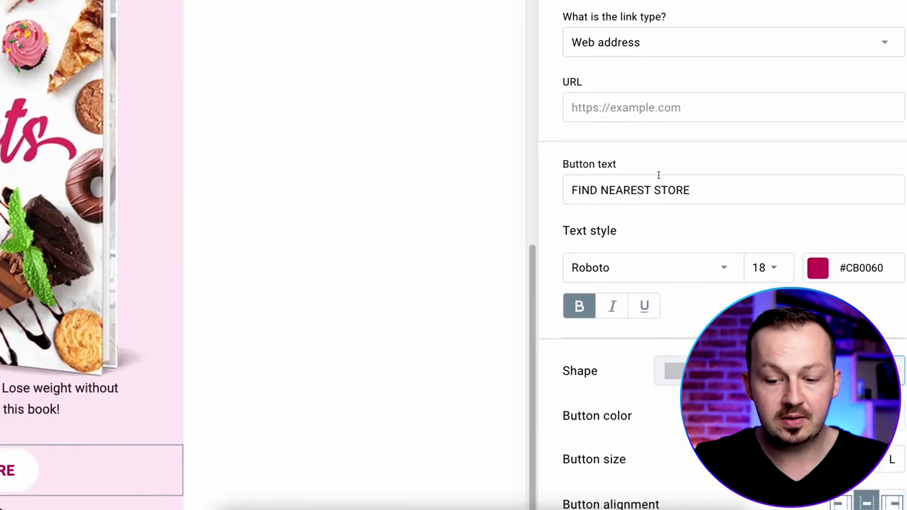
Change the FIND NEAREST STORE button's text to "Get Keto Desserts Now!" and link it to the Digistore24 affiliate web address.
drag(771, 190, 675, 190)
drag(580, 190, 556, 190)
text(Get Keto Desserts Now!)
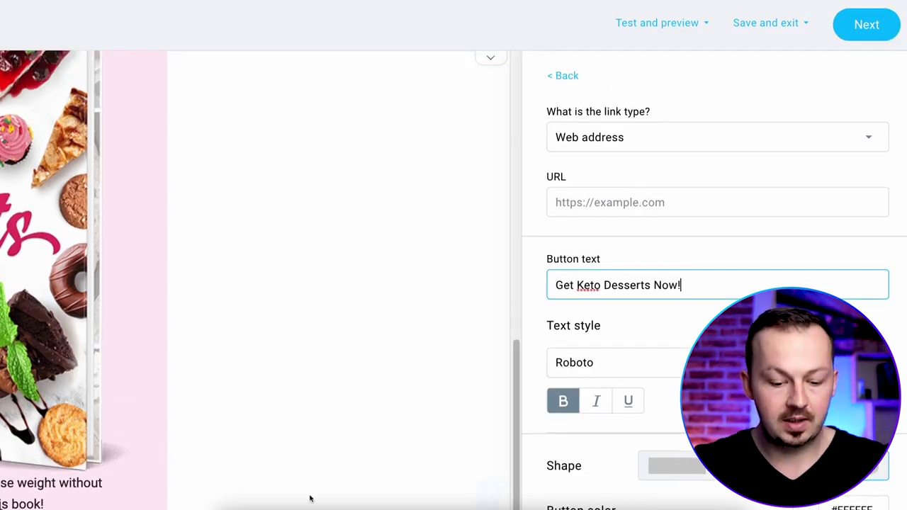
click(287, 501)
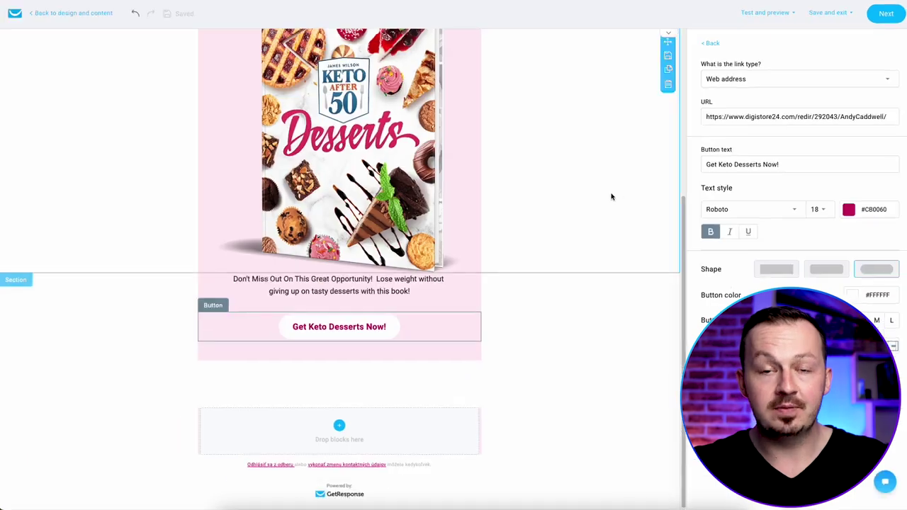
Check the finished email design, return to the autoresponder settings, and save and publish the Keto Desserts autoresponder.
scroll(616, 184, up, 3)
scroll(581, 200, up, 2)
scroll(572, 206, down, 5)
scroll(595, 192, up, 5)
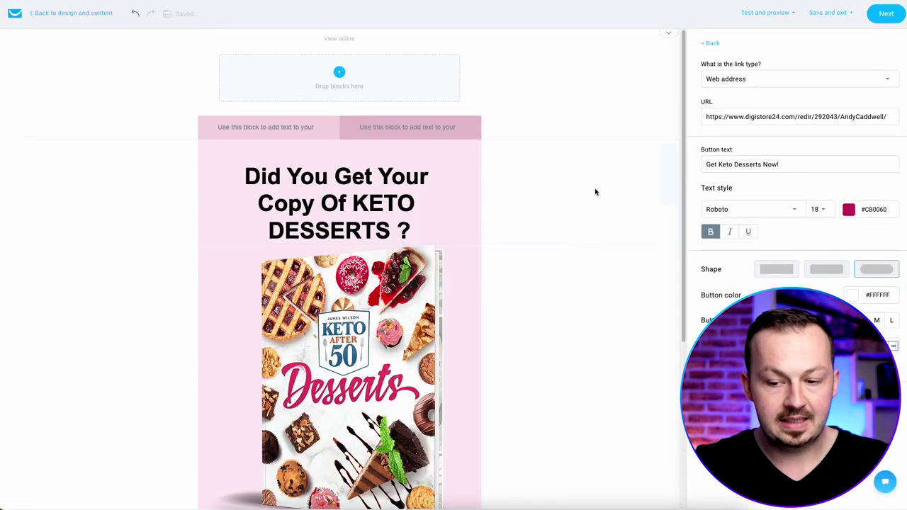
click(885, 13)
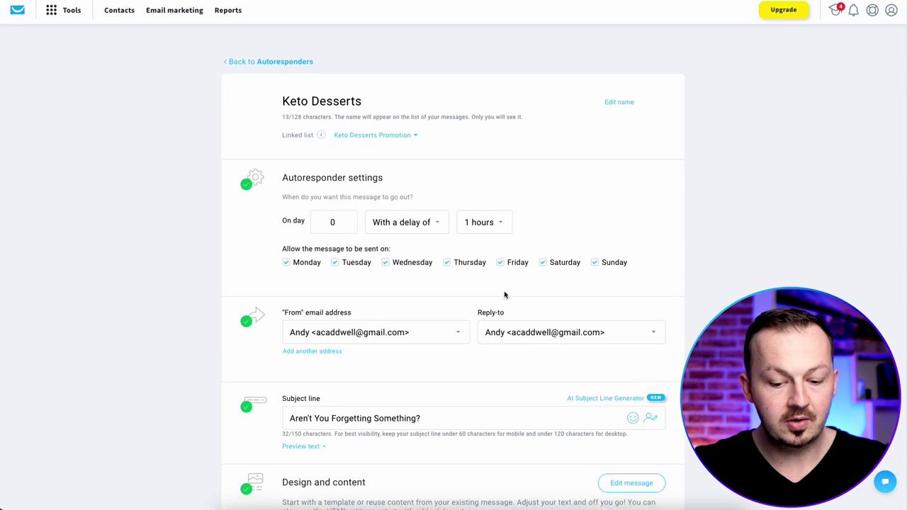
scroll(504, 297, down, 5)
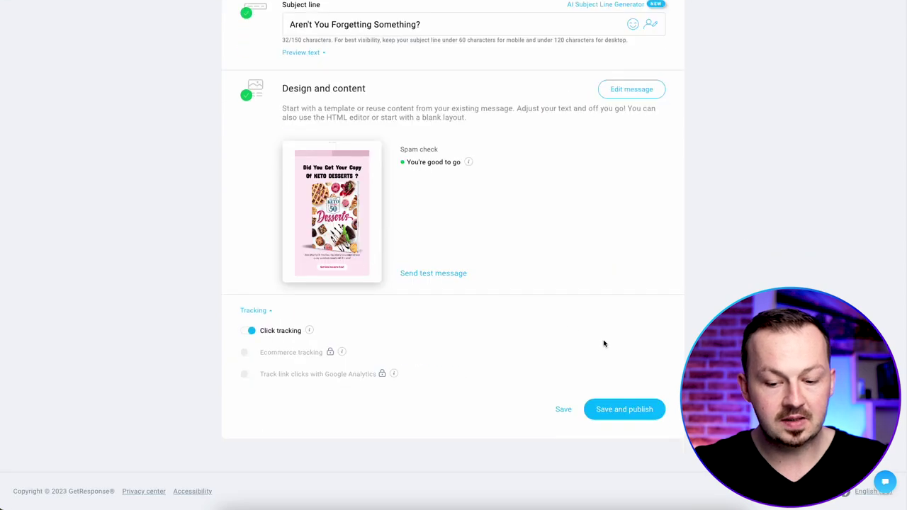
click(623, 409)
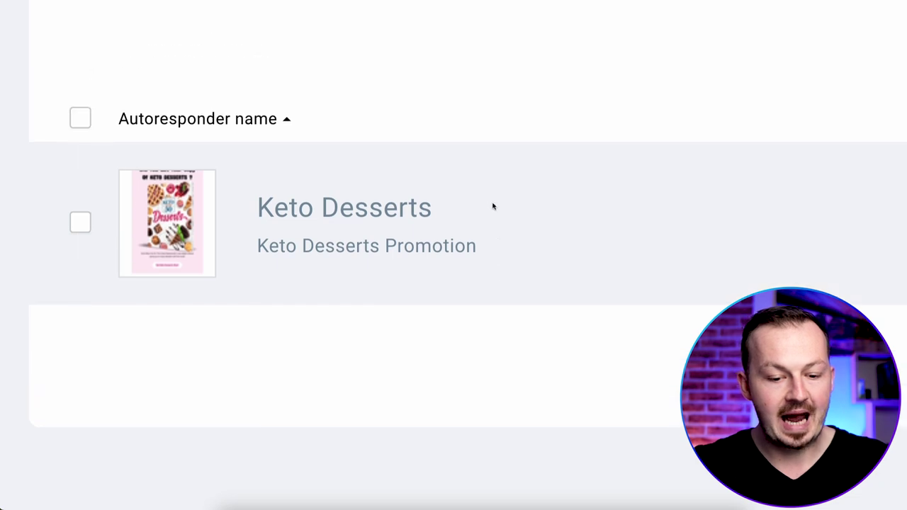
Return to the published Keto Desserts landing page with the sign-up form.
drag(491, 130, 772, 52)
click(646, 116)
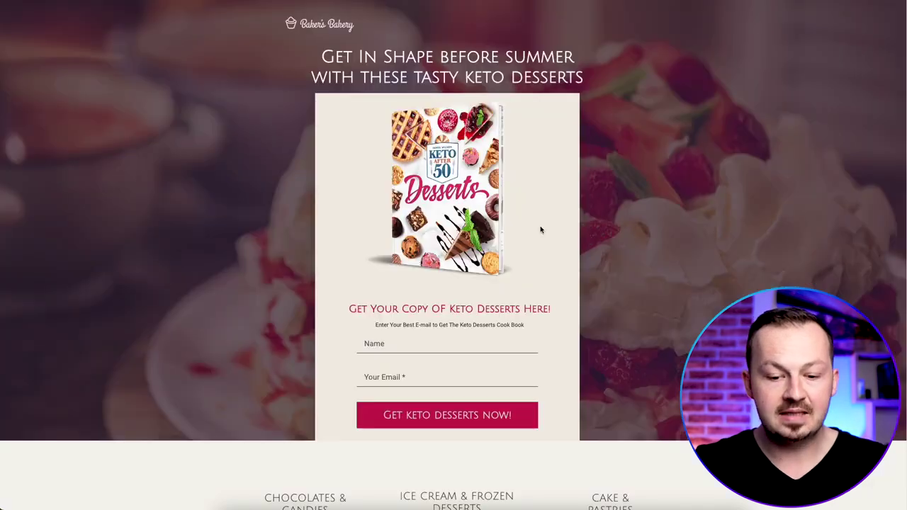
scroll(549, 243, down, 3)
scroll(549, 240, up, 3)
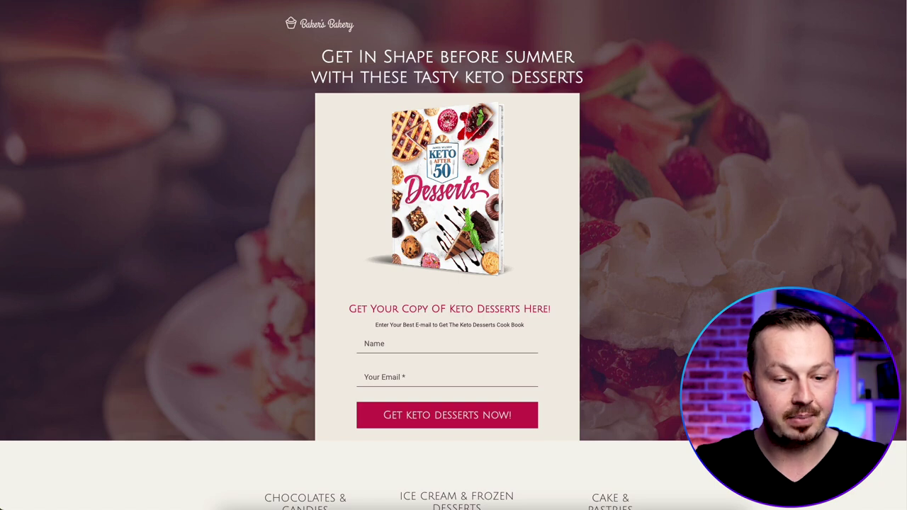
click(264, 500)
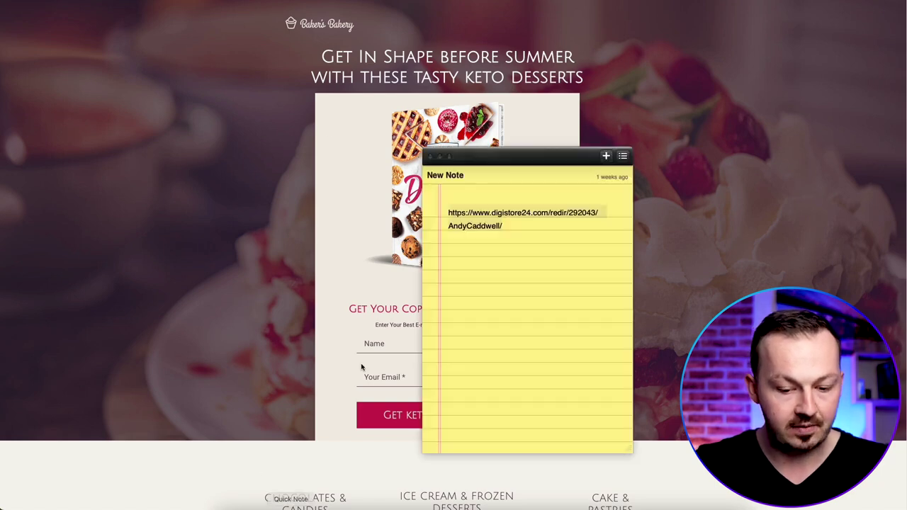
click(529, 245)
text(https://tastyketodesserts.getresponsepages.com/)
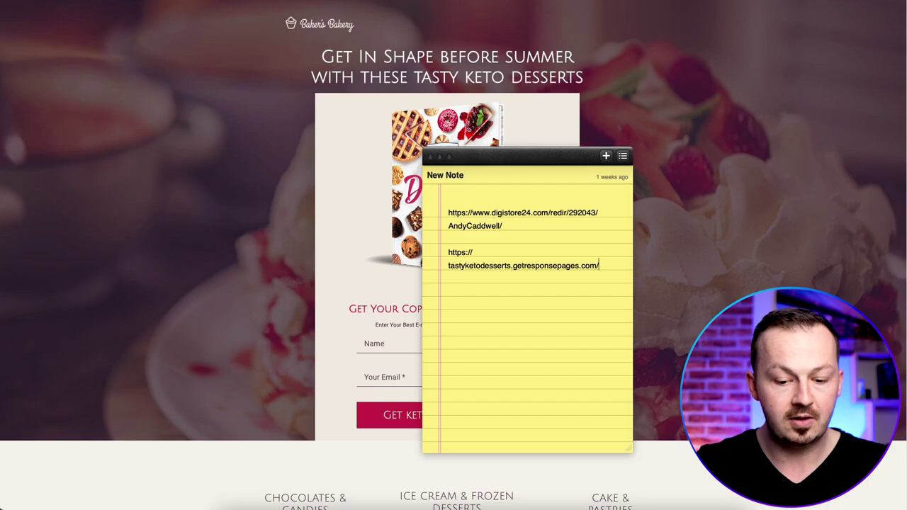
key(Escape)
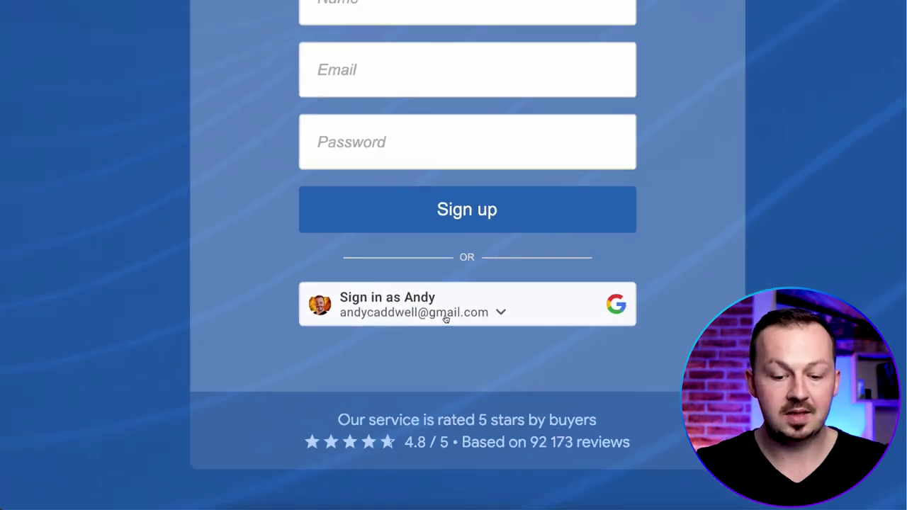
Switch to the Udimi sign-up page and sign in with the Google account.
click(446, 320)
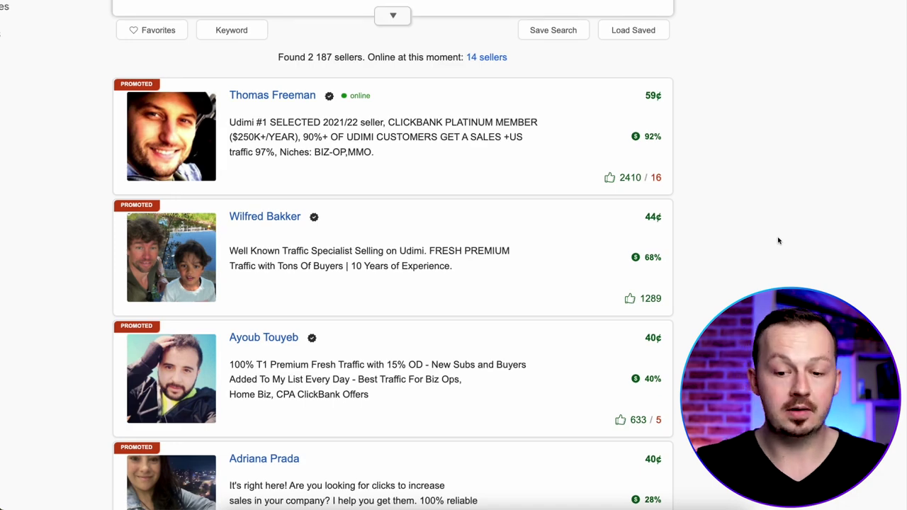
Examine the listed solo-ad sellers' niches, click prices and buyer ratings, including what the sales percentage means.
scroll(735, 269, down, 1)
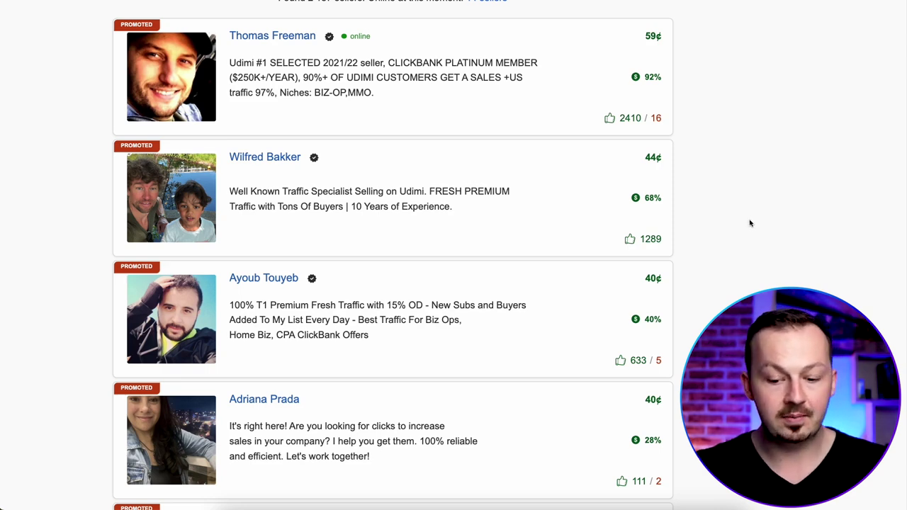
scroll(748, 223, down, 3)
scroll(750, 223, down, 1)
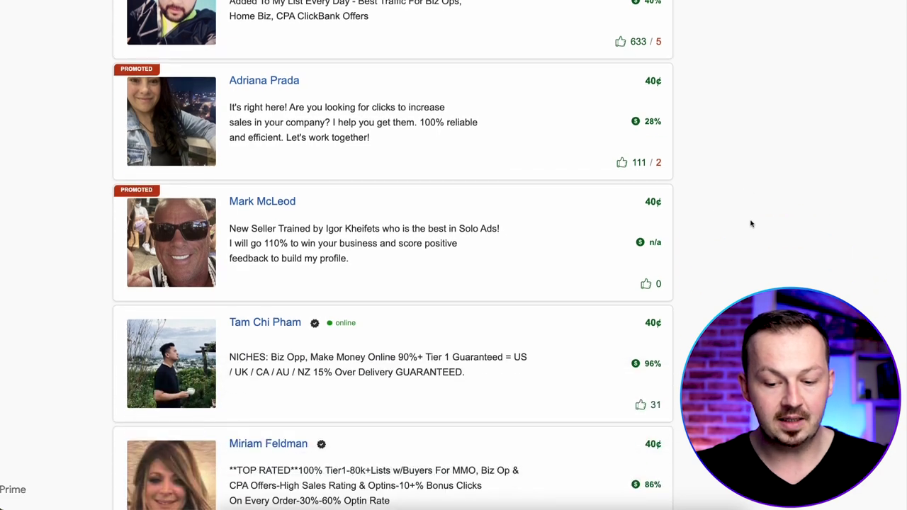
scroll(751, 255, up, 3)
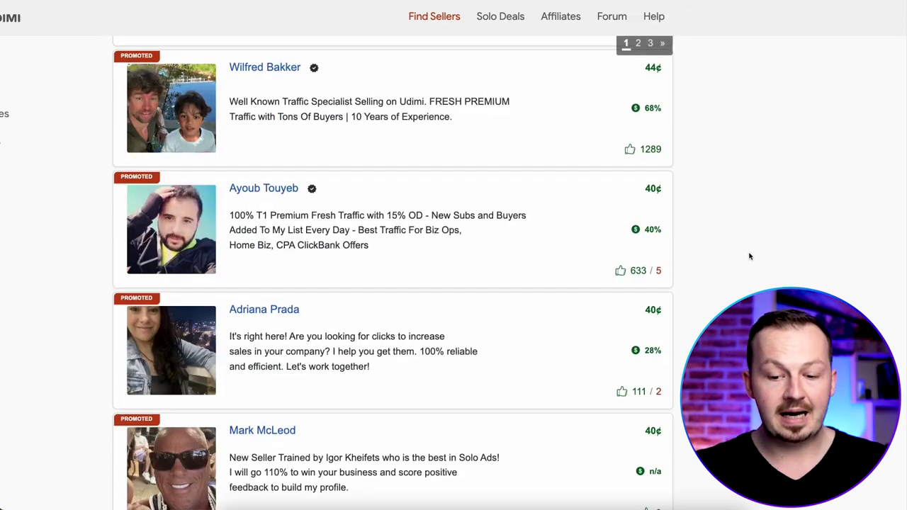
scroll(750, 257, up, 2)
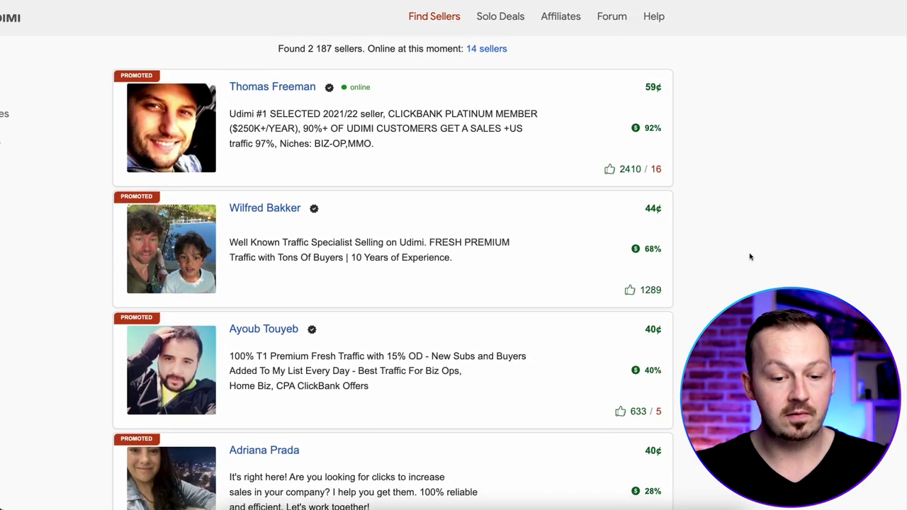
scroll(727, 227, down, 2)
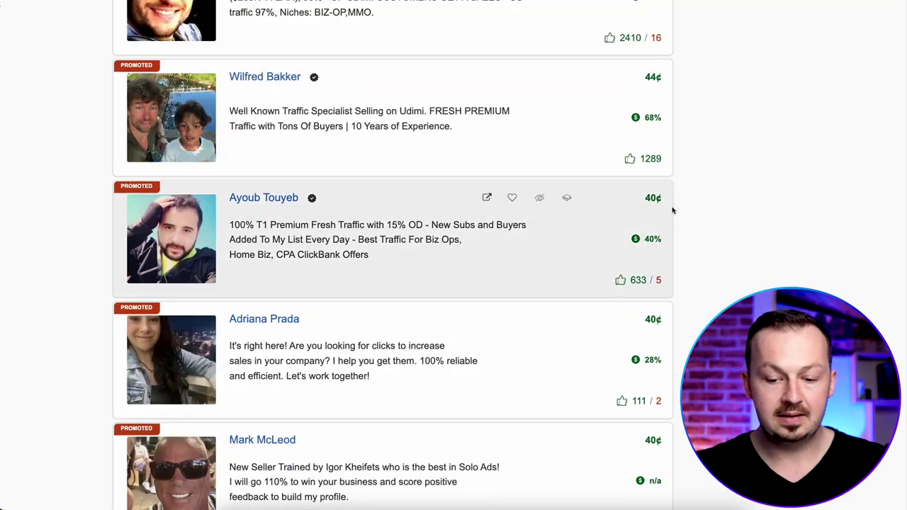
scroll(715, 220, down, 1)
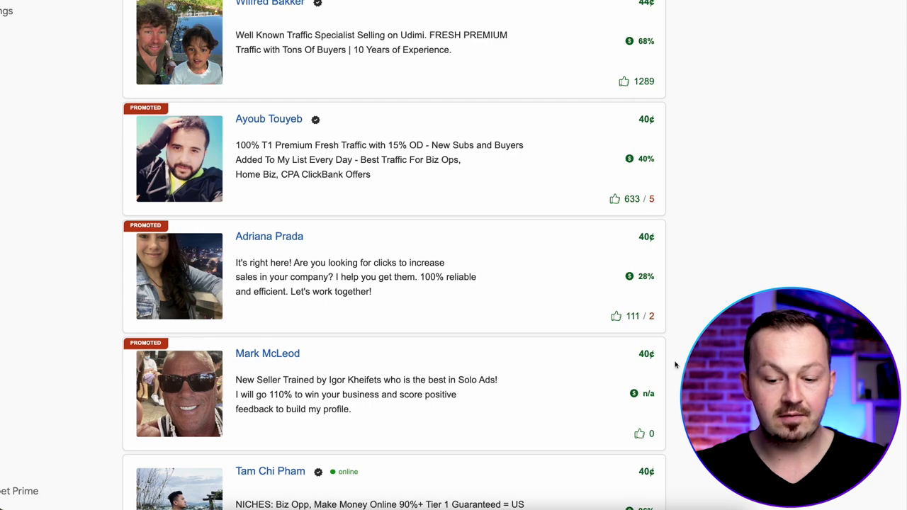
scroll(686, 286, up, 2)
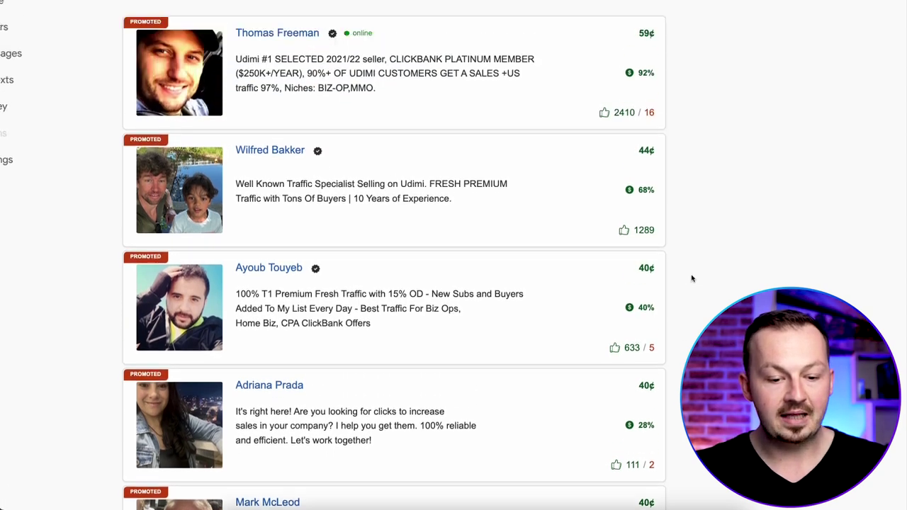
scroll(692, 278, up, 1)
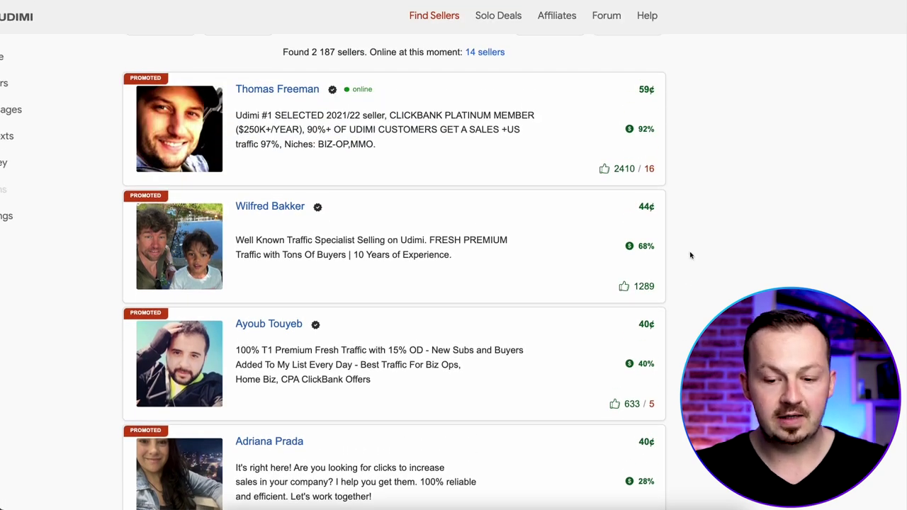
scroll(680, 114, up, 1)
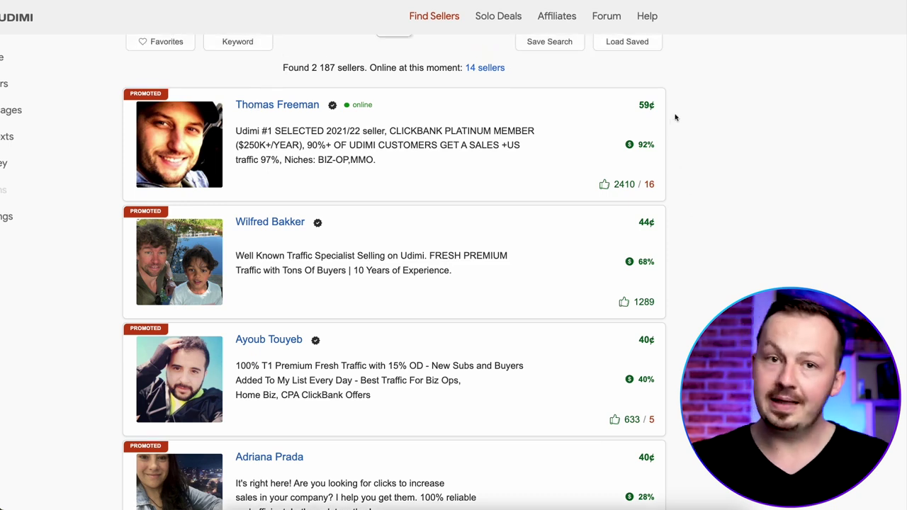
mouse_move(646, 148)
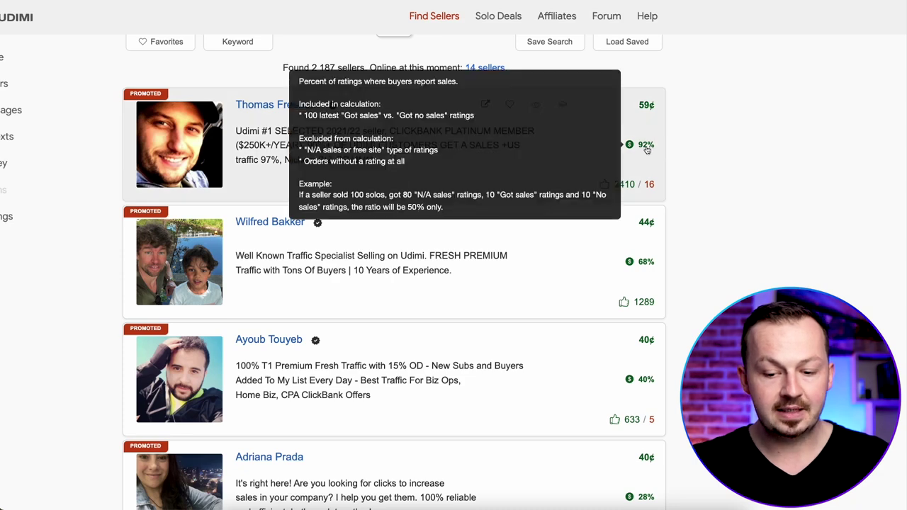